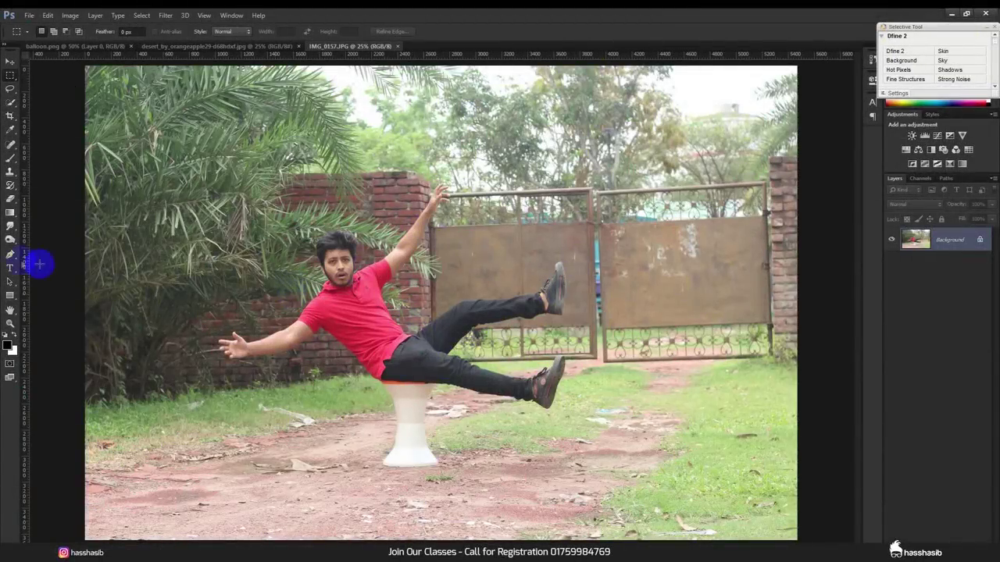
Step: Switch to the IMG_0157.JPG tab showing the man in the red shirt on a stool
left_click(7, 255)
Step: Select the standard Pen Tool and zoom in on the man
right_click(13, 260)
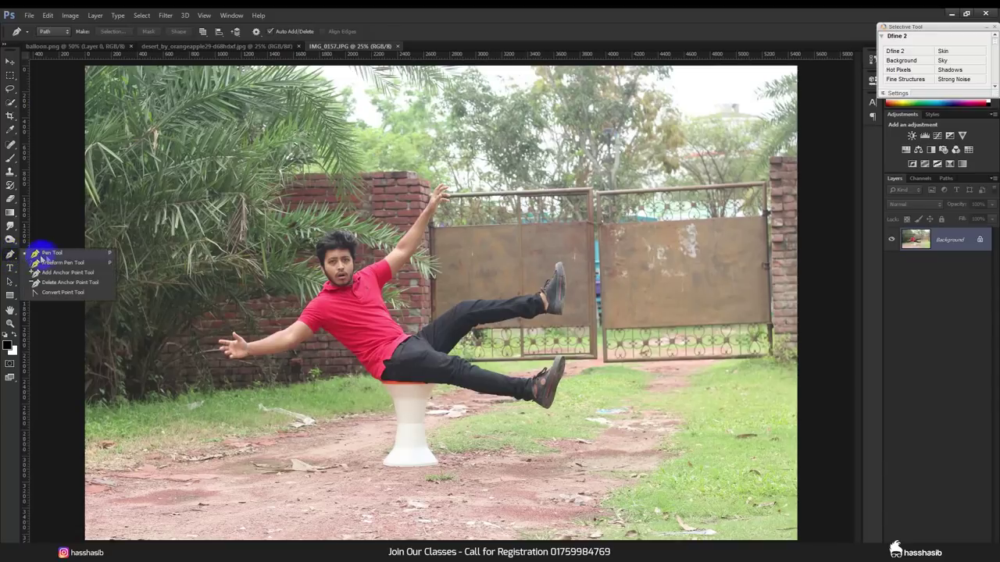
left_click(49, 254)
scroll(400, 392, "up", 2)
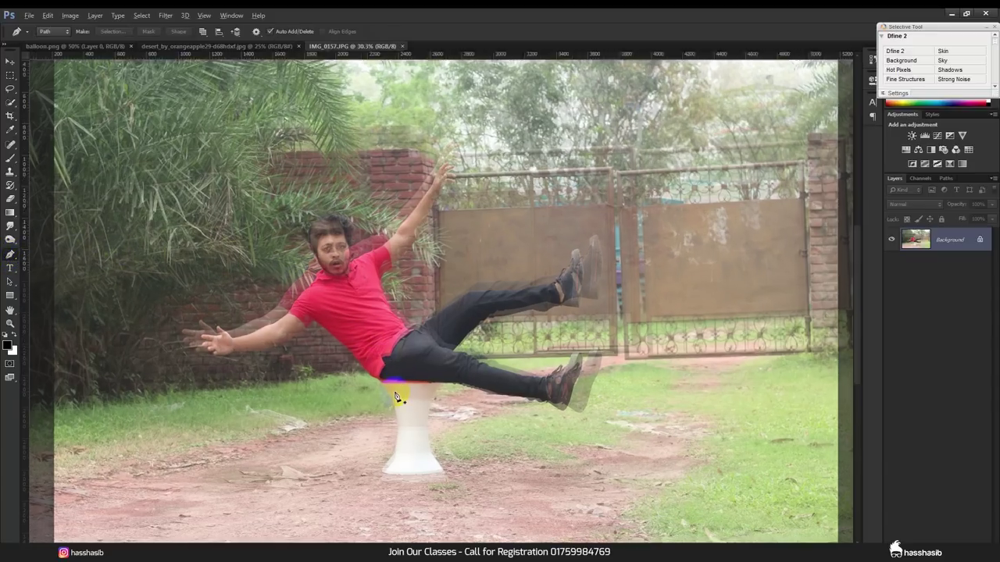
scroll(401, 395, "up", 3)
scroll(414, 402, "up", 4)
scroll(420, 414, "up", 4)
scroll(419, 417, "up", 2)
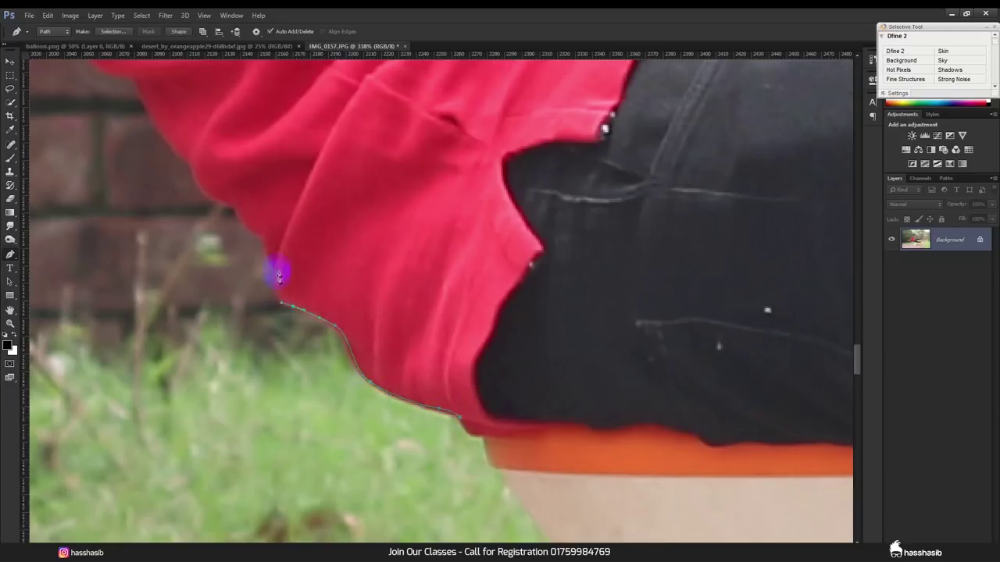
Step: Trace the path from the shirt's lower edge up to the armpit
left_click(252, 208)
left_click(195, 167)
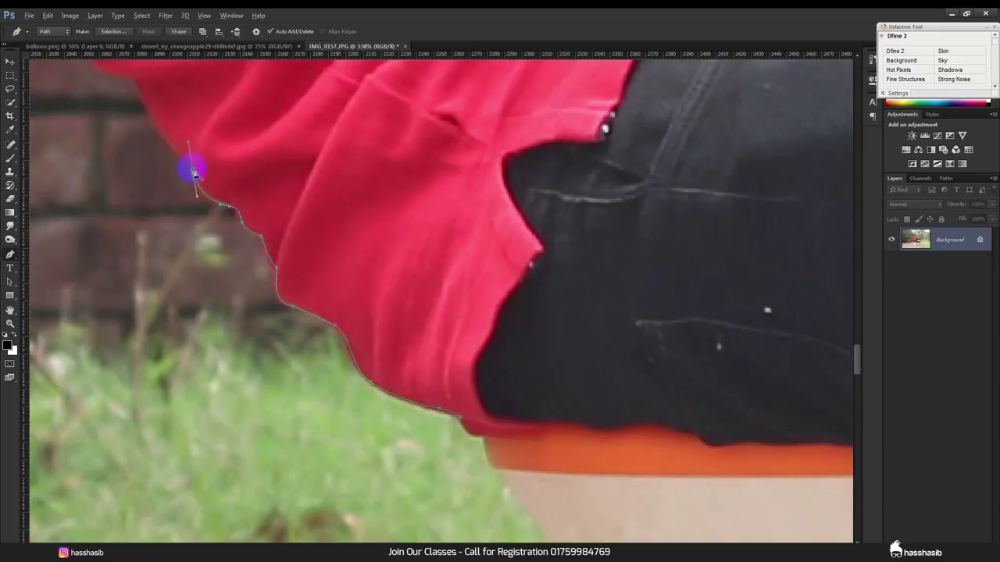
left_click_drag(195, 167, 234, 224)
left_click(422, 394)
left_click(364, 345)
left_click(196, 209)
left_click(116, 134)
left_click_drag(116, 133, 302, 284)
left_click(297, 278)
left_click(243, 245)
Step: Continue the path down the outstretched arm and lower forearm toward the hand
left_click(206, 283)
left_click(140, 342)
left_click_drag(133, 341, 676, 207)
left_click(574, 281)
left_click(441, 360)
left_click(326, 421)
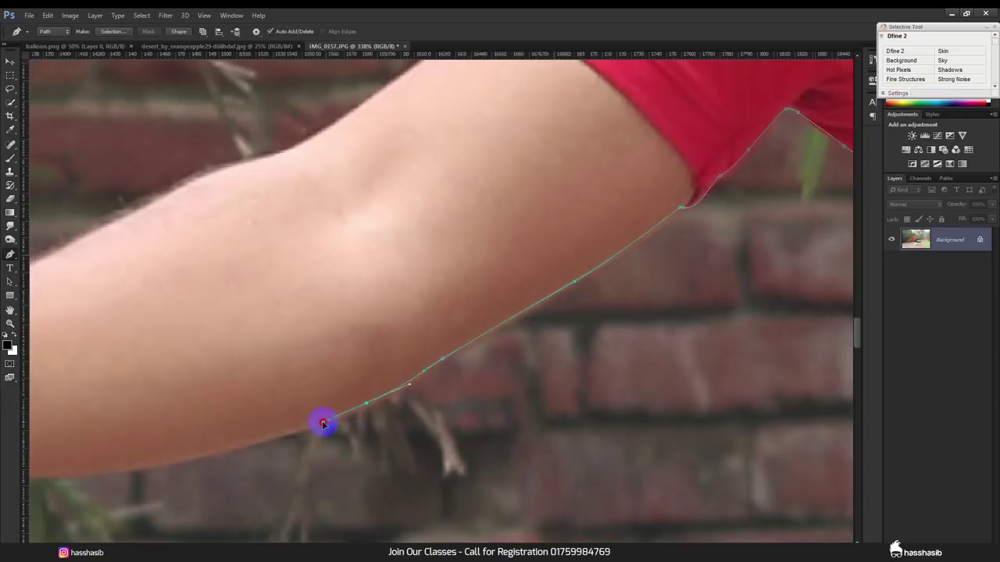
left_click(328, 442)
left_click(134, 446)
left_click_drag(133, 446, 352, 386)
left_click(303, 388)
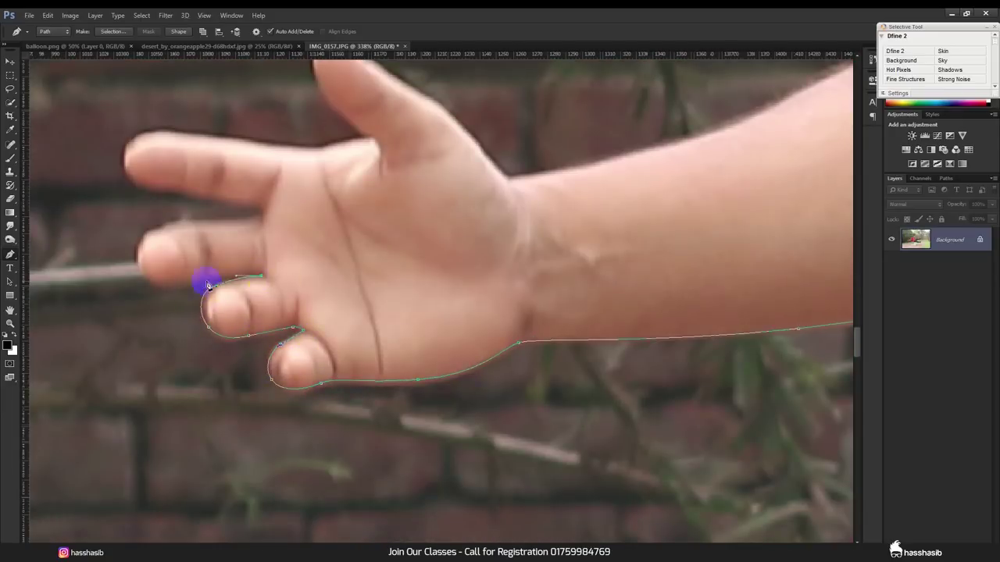
Step: Wrap the path around the fingertips and thumb, back to the wrist
left_click(149, 187)
left_click(124, 156)
left_click(154, 134)
left_click(286, 148)
left_click_drag(367, 148, 471, 326)
left_click_drag(437, 209, 453, 209)
left_click(474, 244)
left_click(563, 303)
left_click(614, 362)
Step: Run the path along the upper forearm up to the red sleeve
scroll(614, 361, "right", 5)
left_click(546, 313)
left_click(776, 201)
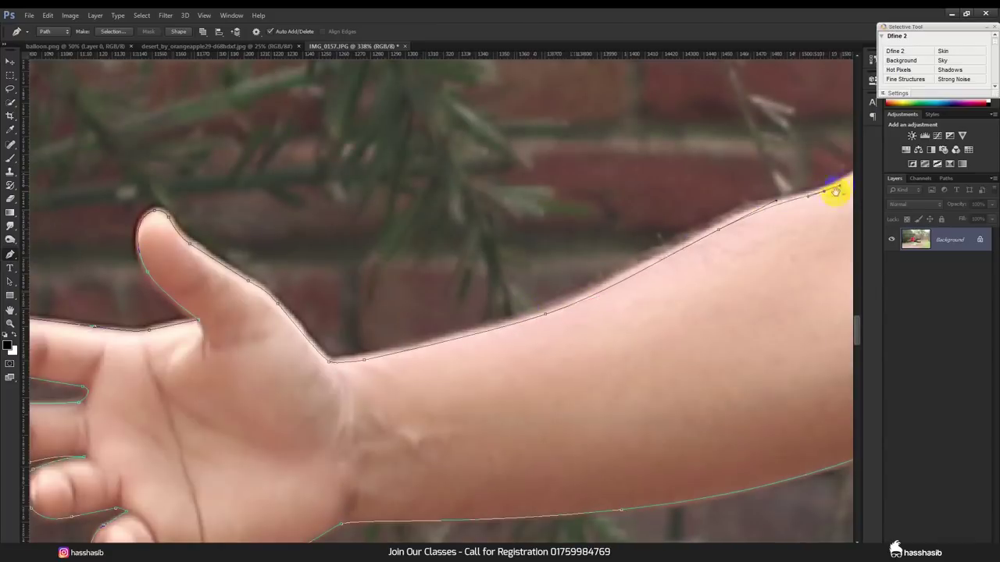
left_click_drag(840, 187, 531, 279)
left_click(558, 253)
left_click_drag(576, 212, 524, 385)
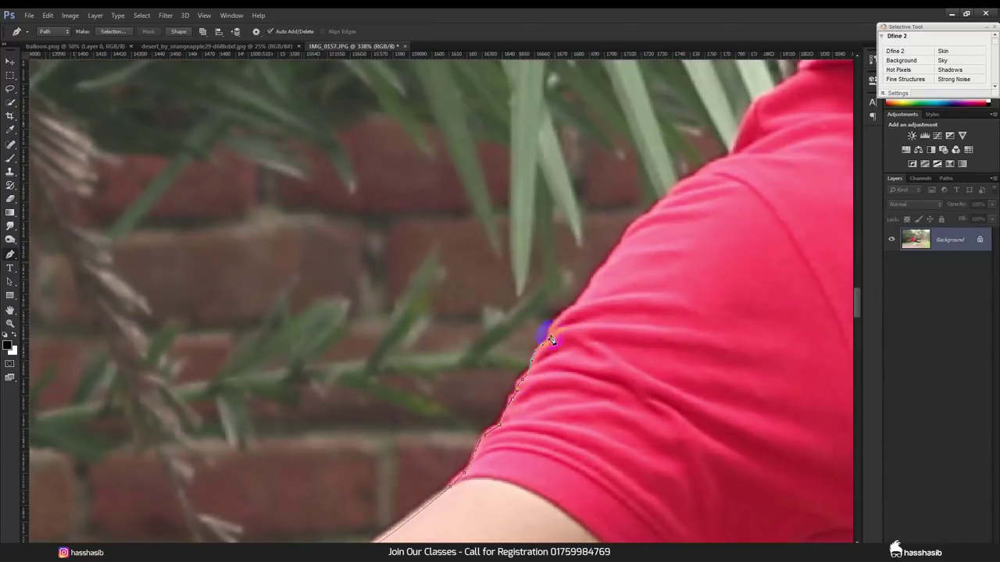
Step: Trace the path from the collar past the ear and along the hair edge
left_click_drag(660, 211, 508, 355)
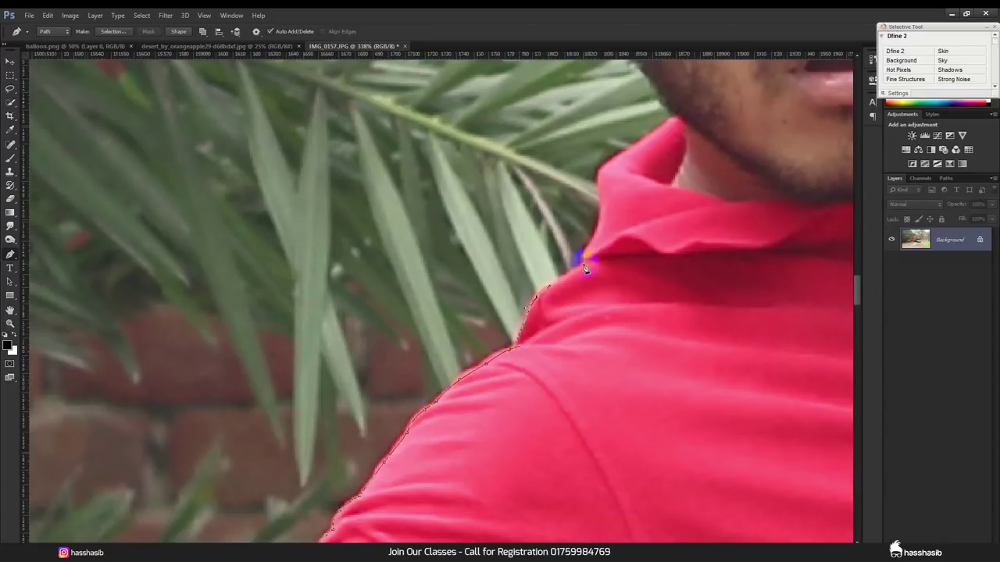
left_click_drag(584, 269, 544, 367)
left_click_drag(616, 271, 447, 449)
left_click(382, 337)
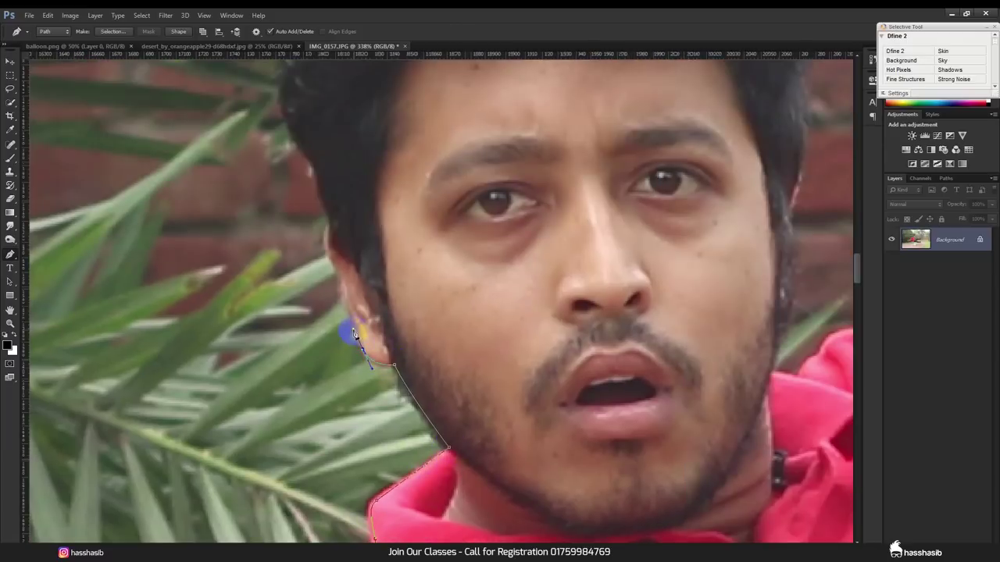
left_click_drag(334, 256, 339, 346)
left_click(301, 234)
scroll(357, 196, "up", 3)
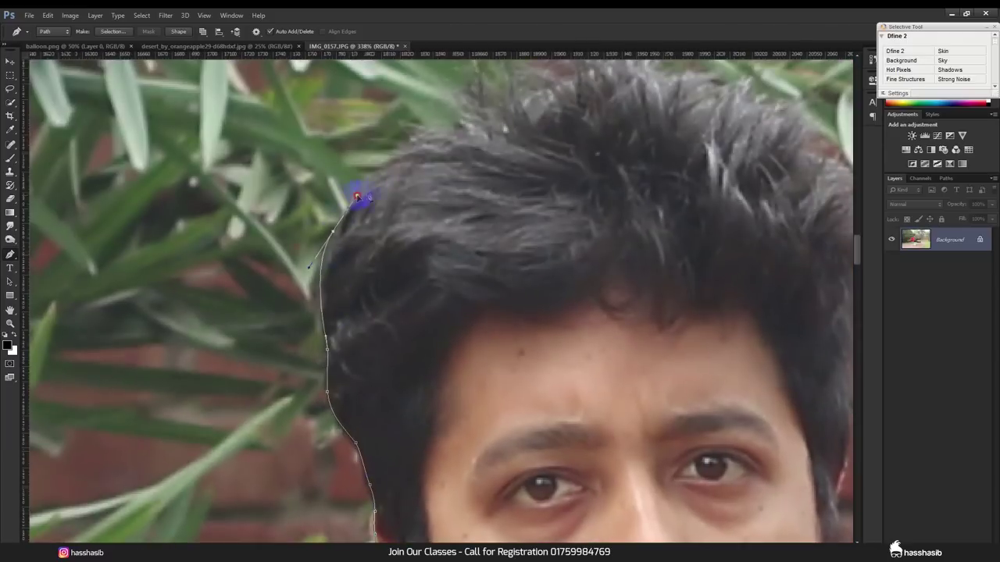
left_click_drag(357, 196, 355, 333)
left_click_drag(356, 333, 399, 332)
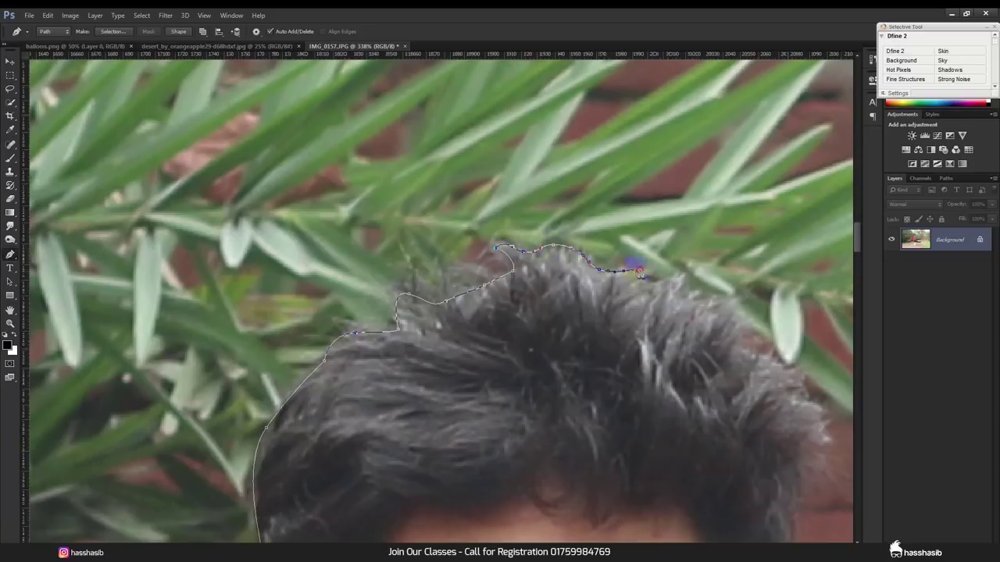
Step: Follow the path down the right side of the head onto the raised arm
left_click_drag(822, 436, 660, 413)
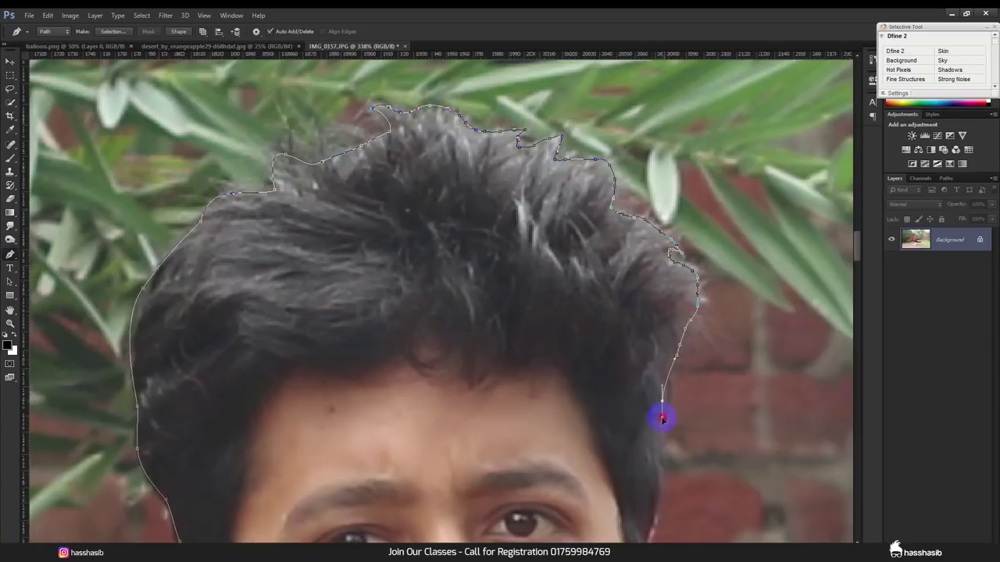
scroll(642, 288, "down", 3)
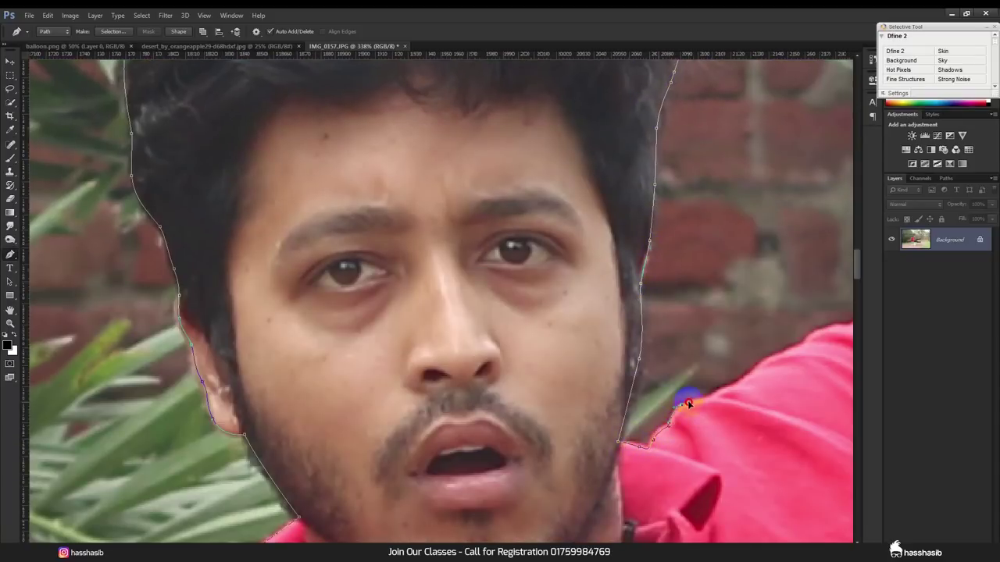
left_click_drag(771, 357, 392, 367)
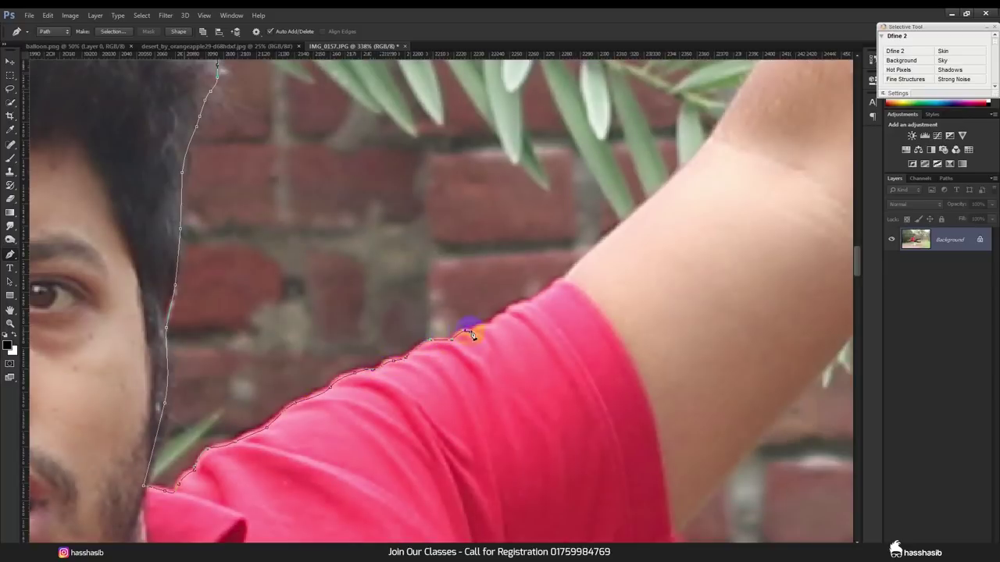
left_click_drag(562, 284, 696, 156)
scroll(647, 221, "up", 2)
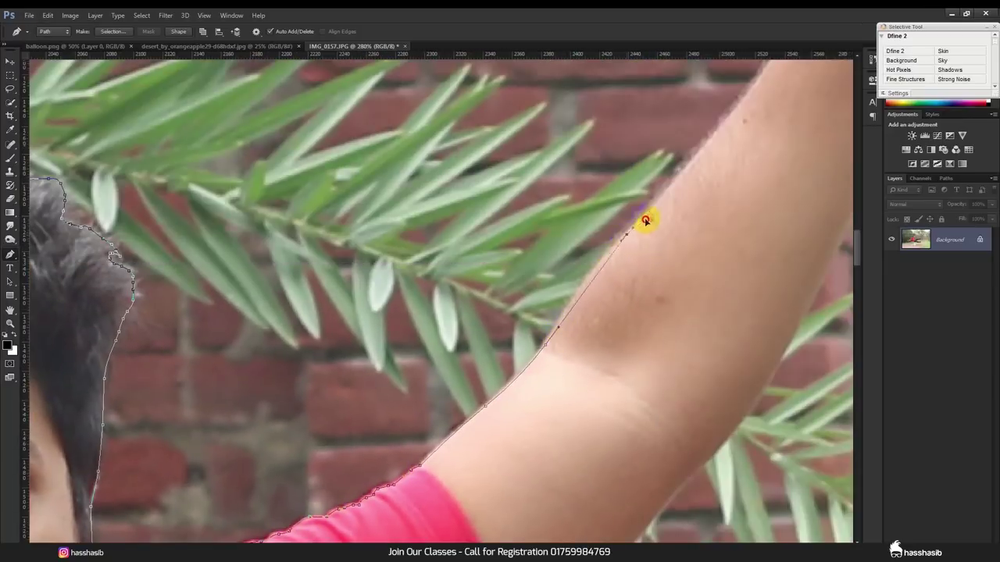
Step: Extend the path up the raised arm and around the raised hand's fingertip
left_click_drag(732, 117, 657, 244)
left_click(657, 245)
left_click_drag(741, 133, 650, 292)
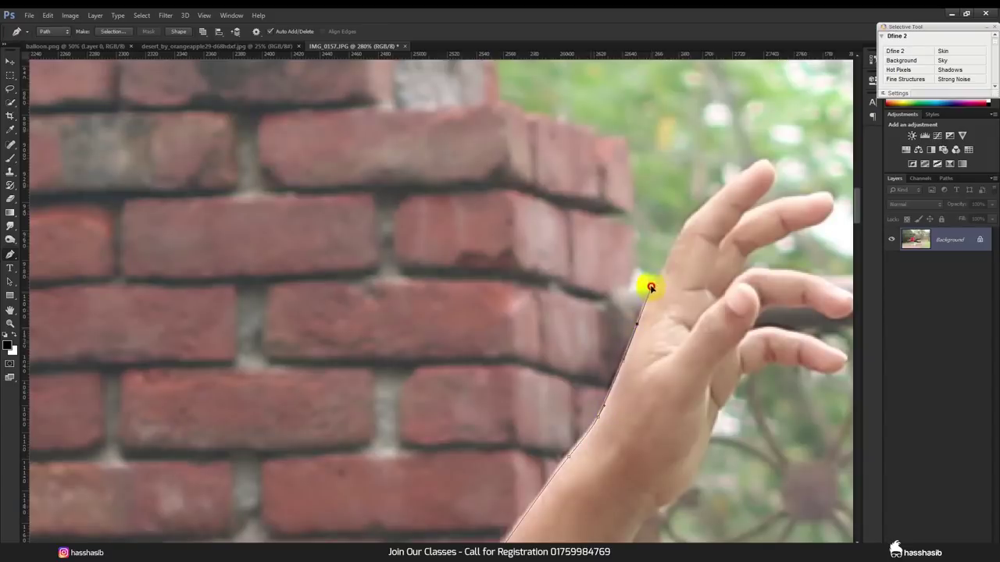
left_click(831, 206)
left_click_drag(784, 234, 742, 278)
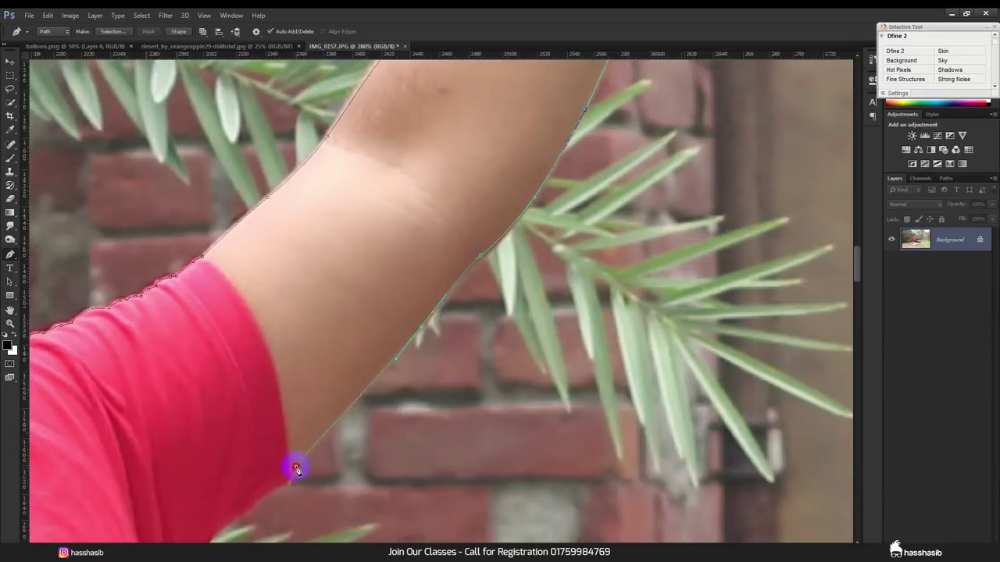
Step: Trace the path down the side of the shirt to the jeans
left_click_drag(296, 469, 461, 294)
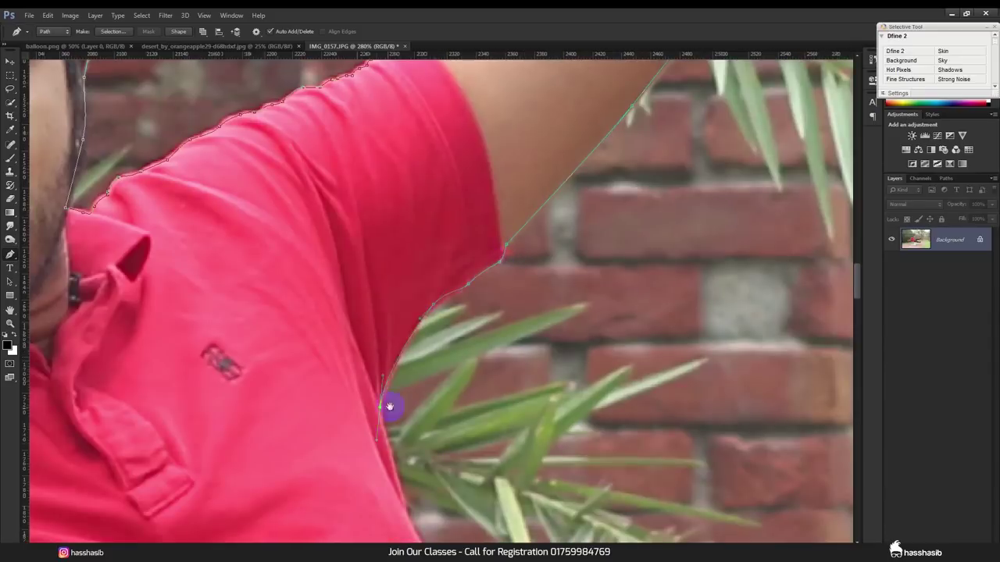
left_click_drag(379, 445, 367, 301)
left_click(449, 406)
left_click_drag(497, 450, 486, 315)
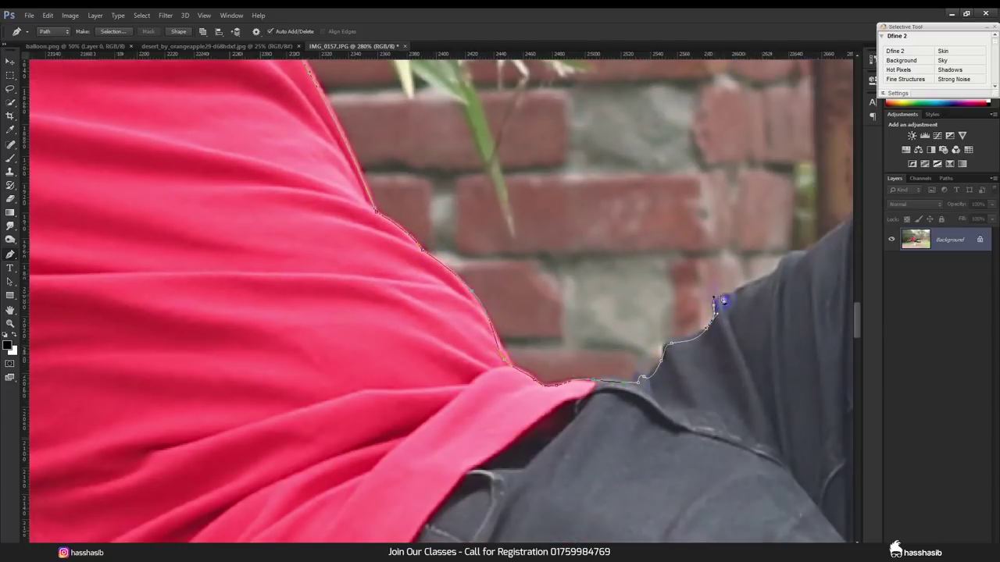
Step: Trace the path along the raised jeans leg toward the ankle
left_click_drag(815, 252, 374, 330)
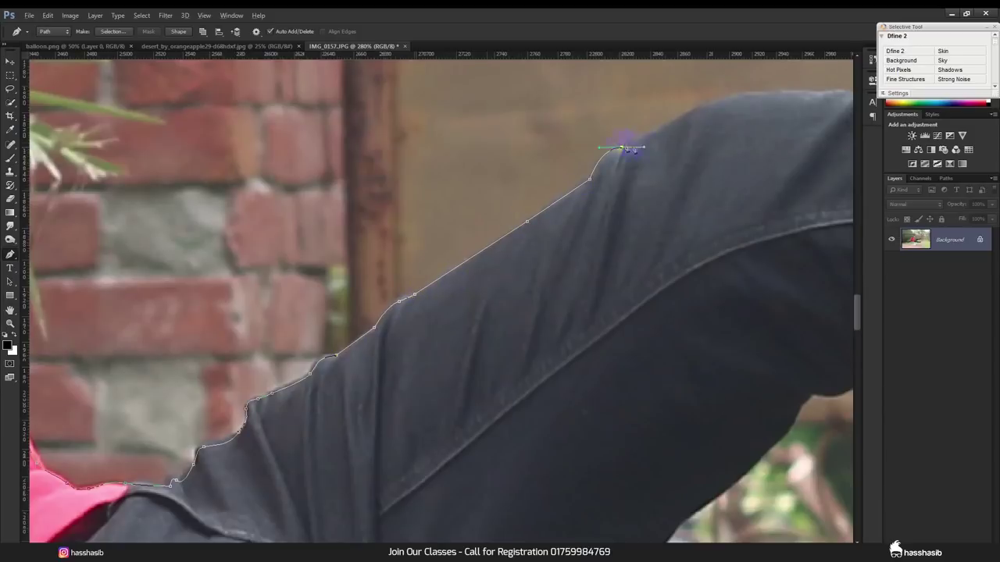
left_click(683, 119)
left_click(703, 109)
left_click(723, 101)
left_click_drag(740, 107, 377, 265)
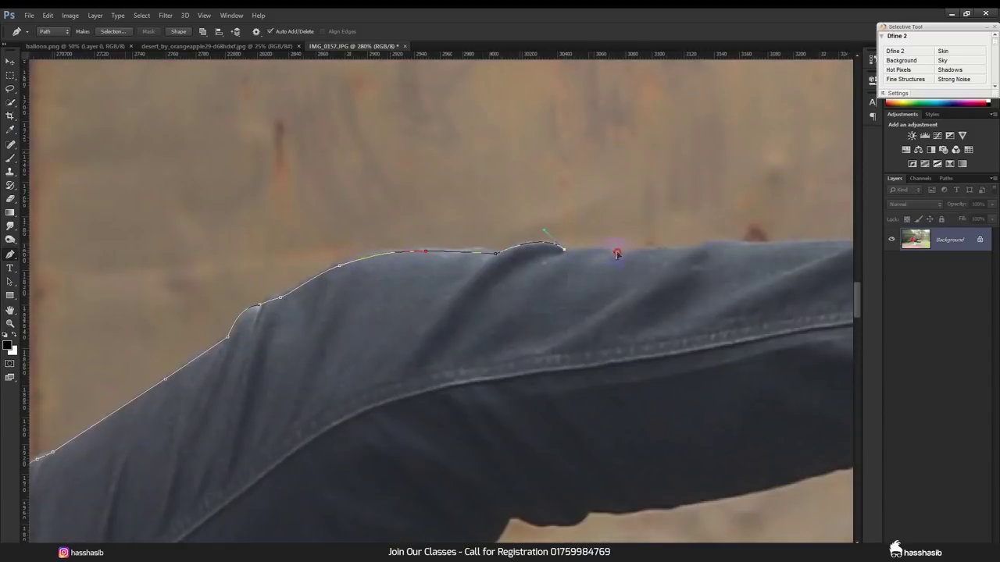
left_click_drag(766, 255, 453, 234)
left_click(552, 203)
left_click(648, 187)
left_click(706, 202)
left_click(742, 165)
left_click(801, 150)
Step: Outline the first shoe over the laces, toe and sole
left_click_drag(834, 117, 459, 312)
left_click(471, 250)
left_click(532, 223)
left_click_drag(580, 127, 562, 295)
left_click(599, 277)
mouse_move(663, 487)
left_mouse_down()
mouse_move(633, 356)
mouse_move(642, 139)
left_mouse_up()
left_click_drag(602, 397, 617, 398)
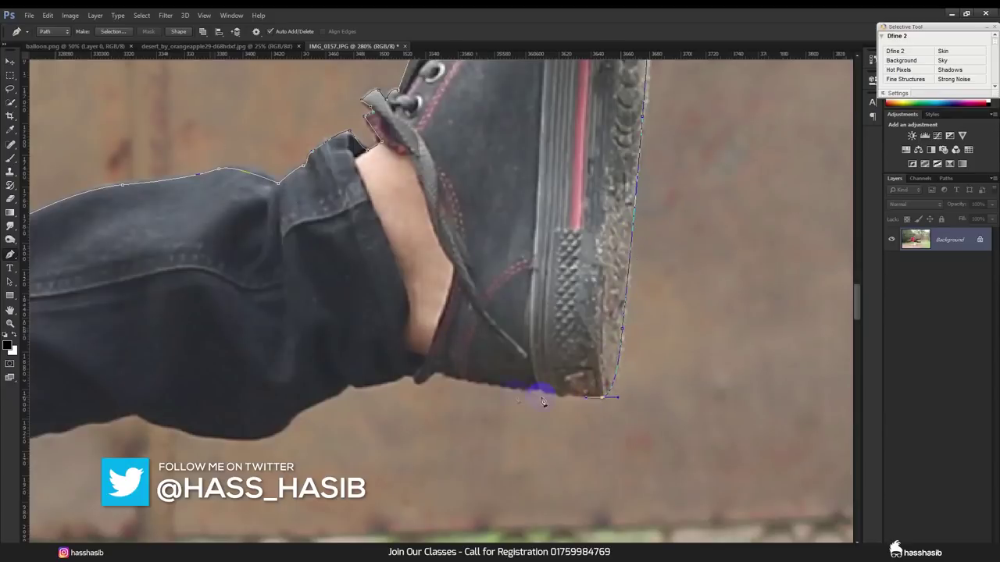
Step: Trace the path along the bottom edge of the jeans
left_click(340, 384)
left_click(281, 419)
left_click_drag(281, 419, 671, 353)
left_click(616, 375)
left_click(558, 362)
left_click(518, 347)
left_click_drag(290, 395, 536, 297)
left_click(399, 313)
Step: Continue the path along the inner leg edge
left_click_drag(399, 313, 553, 224)
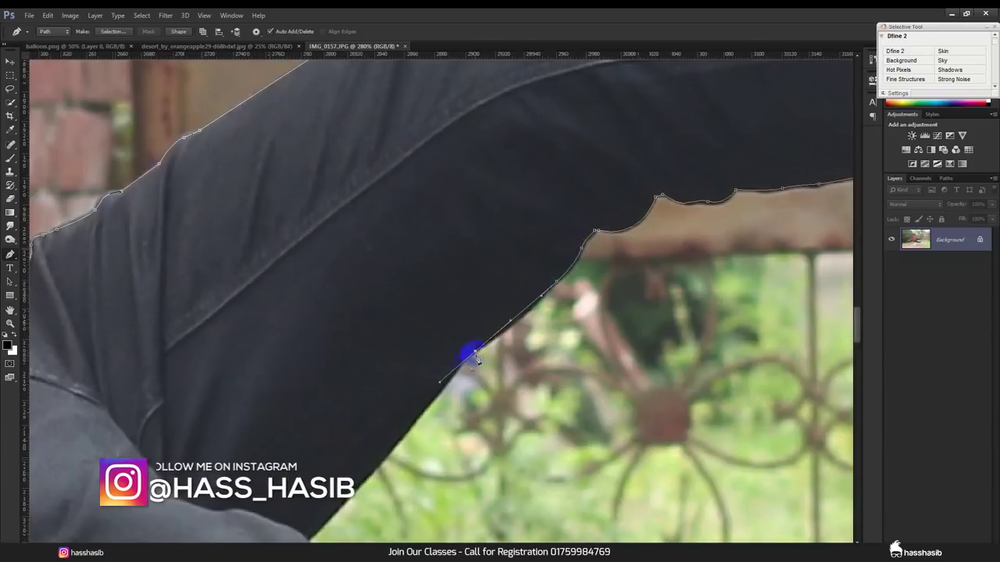
left_click_drag(446, 367, 502, 377)
left_click_drag(449, 402, 365, 479)
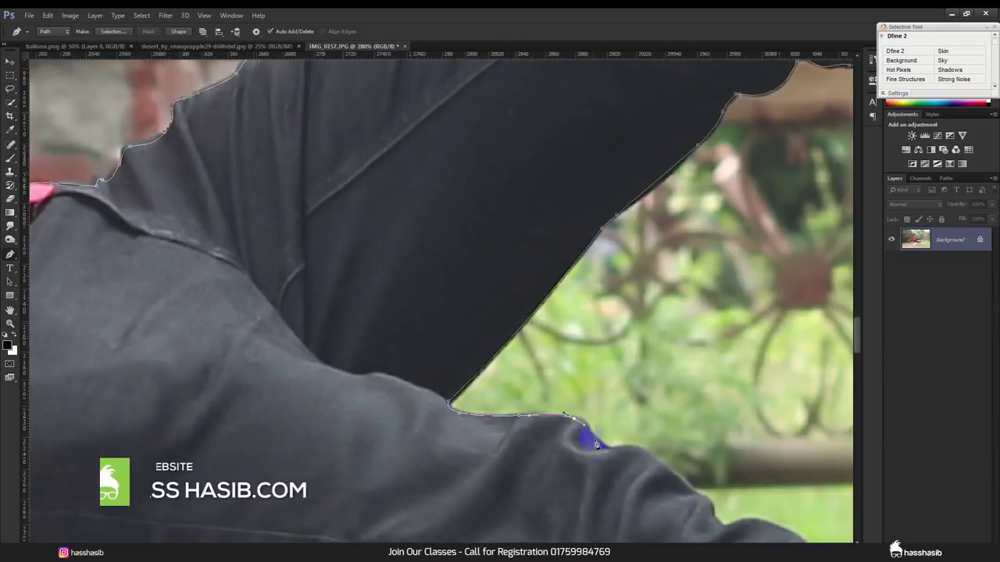
left_click_drag(594, 439, 382, 214)
left_click(601, 332)
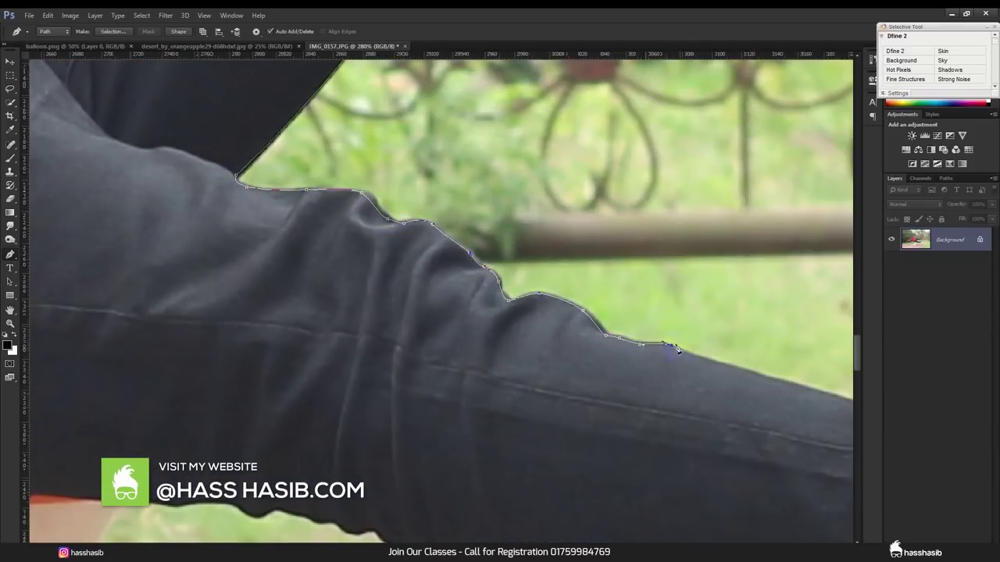
Step: Outline the second shoe across its laces, toe, sole and toe curve
scroll(681, 353, "down", 2)
scroll(600, 271, "down", 2)
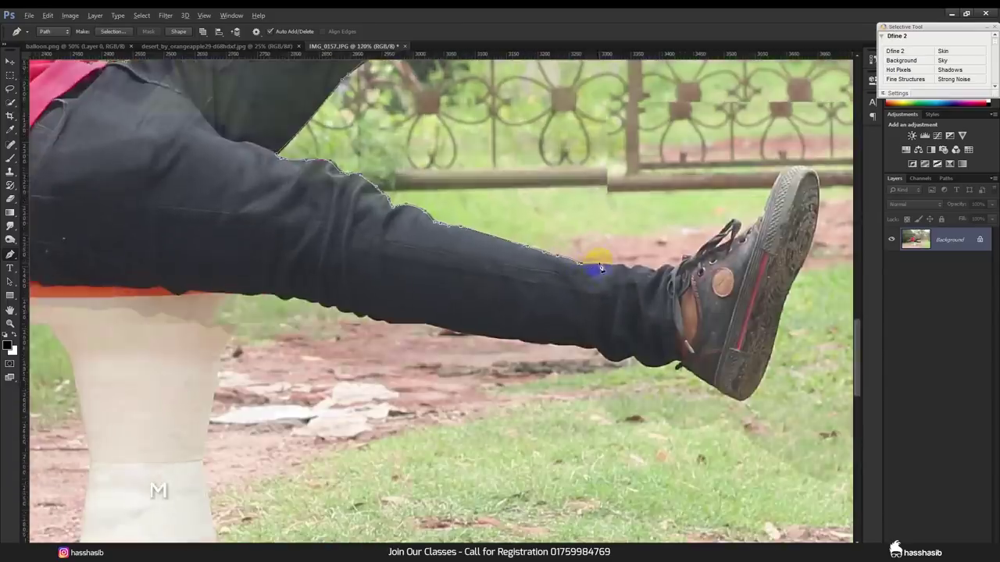
scroll(600, 272, "up", 2)
scroll(792, 239, "up", 1)
left_click(538, 252)
left_click(607, 227)
left_click(641, 149)
left_click(728, 161)
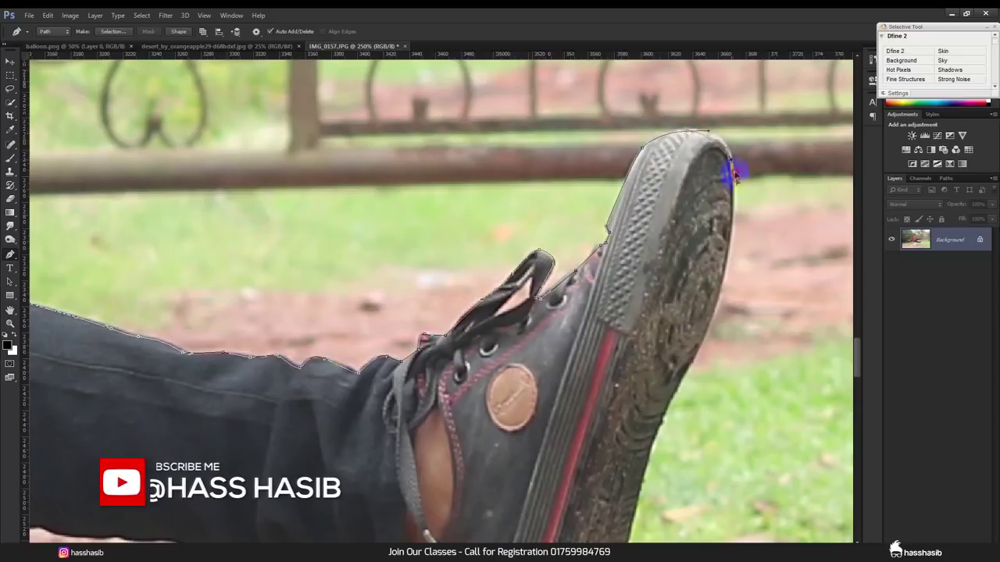
left_click(709, 324)
left_click(679, 347)
left_click(639, 444)
scroll(638, 443, "down", 5)
left_click(584, 344)
left_click(531, 321)
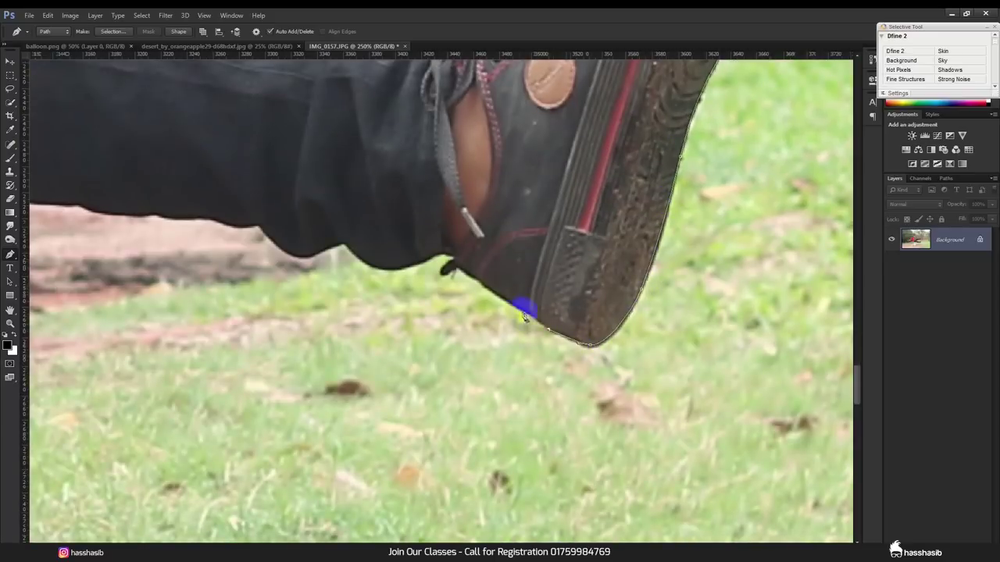
Step: Trace the trouser edge just above the second shoe
left_click(293, 251)
left_click(263, 223)
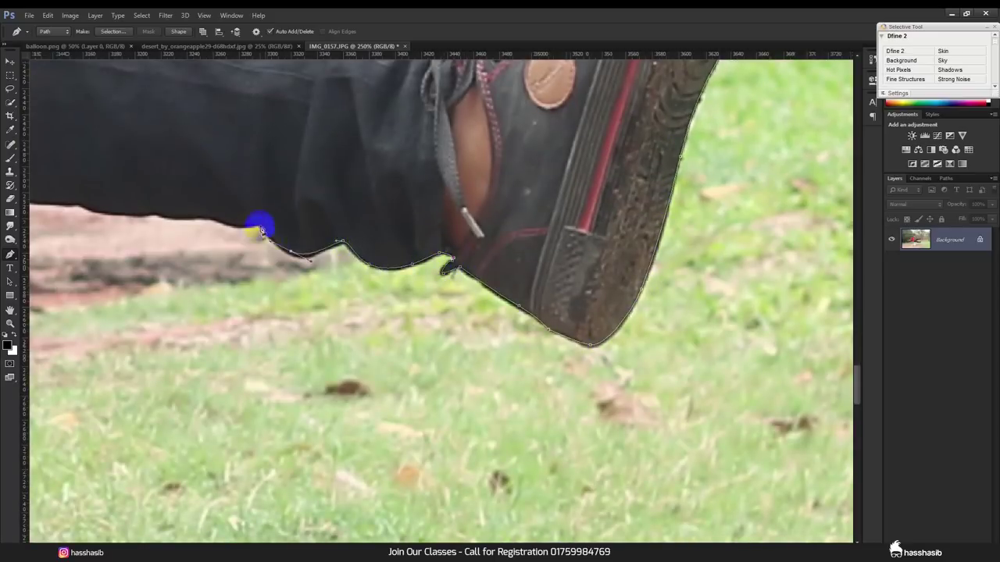
left_click_drag(263, 223, 484, 256)
left_click(439, 251)
left_click(382, 244)
left_click(338, 248)
left_click(293, 240)
left_click(258, 235)
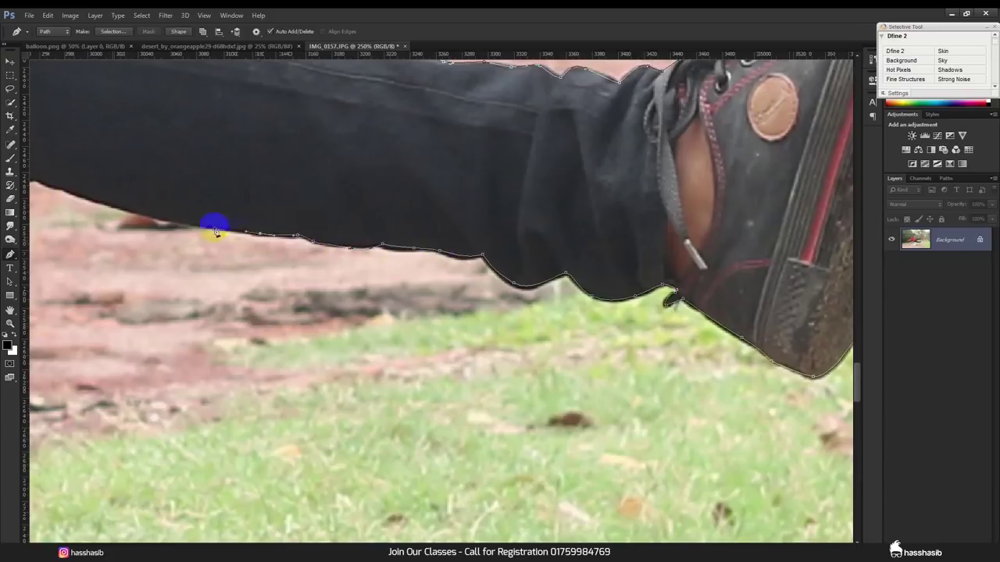
left_click(185, 226)
Step: Continue the path along the lower trouser edge toward the stool
left_click_drag(30, 174, 413, 272)
left_click(446, 291)
left_click(417, 281)
left_click(352, 264)
left_click(308, 250)
left_click(276, 239)
left_click_drag(276, 239, 646, 326)
left_click(515, 319)
left_click(437, 314)
left_click(380, 306)
left_click_drag(341, 311, 645, 339)
left_click(595, 334)
left_click(486, 333)
Step: Finish the path along the jeans above the stool's orange rim and convert it to a selection
left_click(465, 329)
left_click(437, 330)
left_click(389, 319)
left_click(356, 318)
left_click(339, 310)
left_click(313, 319)
key("ctrl+Return")
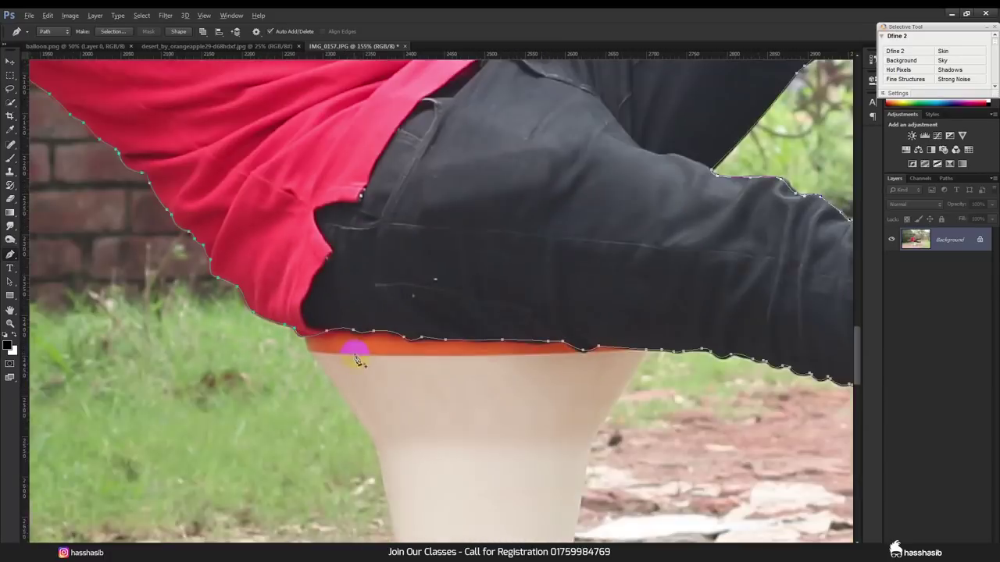
Step: Turn the man's pen path into a selection and add a layer mask hiding the background
scroll(360, 360, "down", 8)
right_click(396, 265)
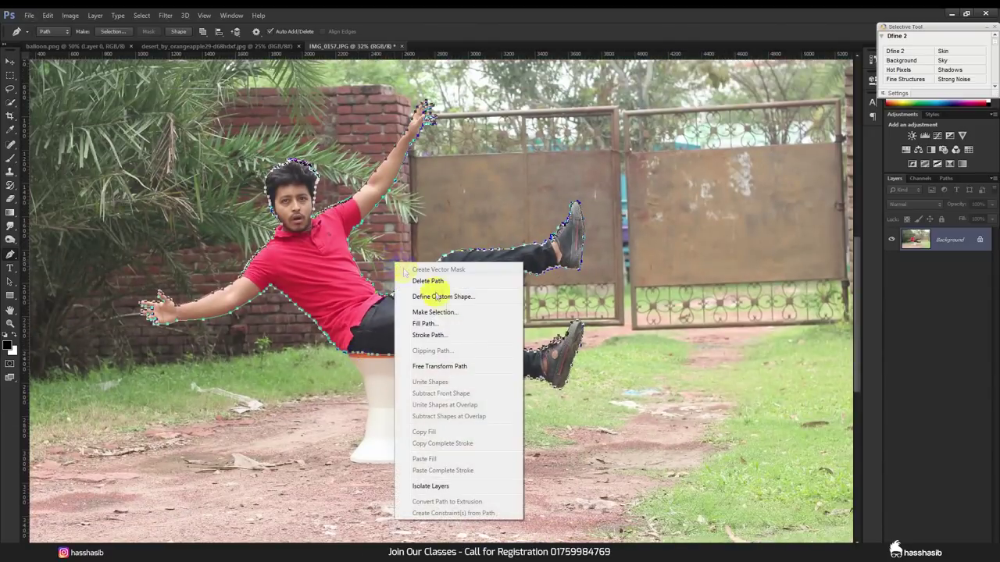
left_click(441, 306)
left_click(552, 173)
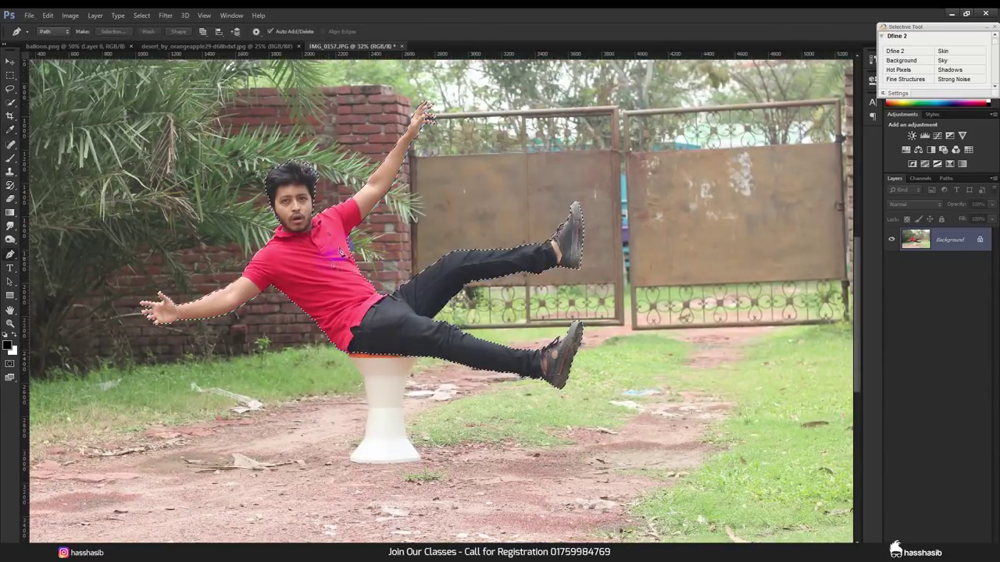
left_click(927, 537)
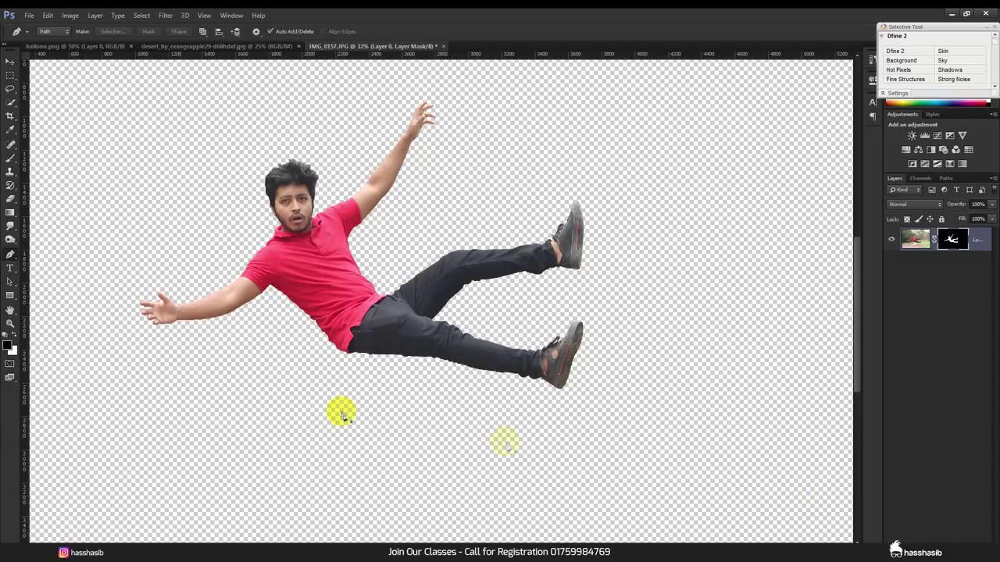
Step: Begin a new pen path with anchors along the shoe tongue
scroll(397, 348, "down", 2)
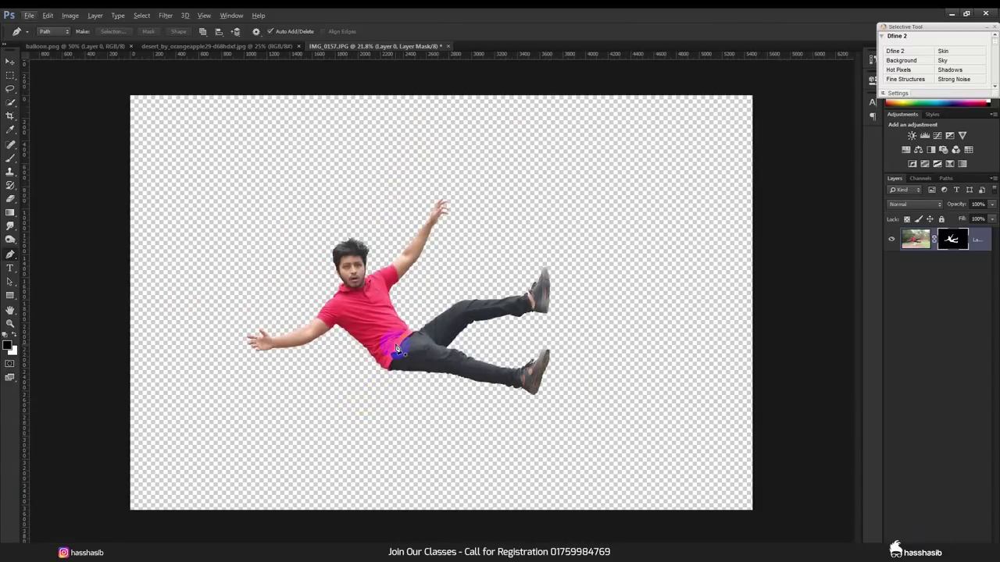
scroll(492, 316, "up", 10)
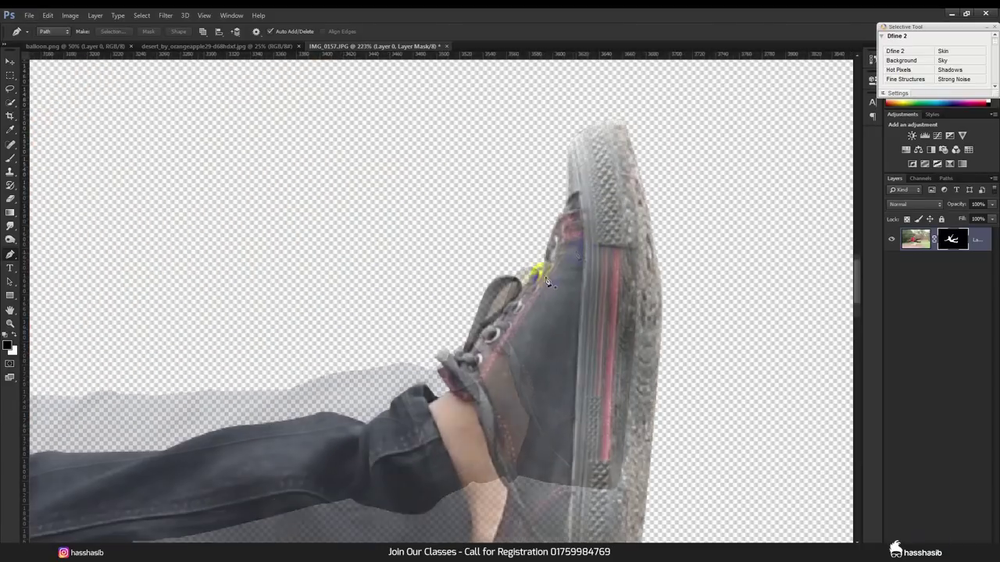
left_click(484, 320)
left_click(510, 283)
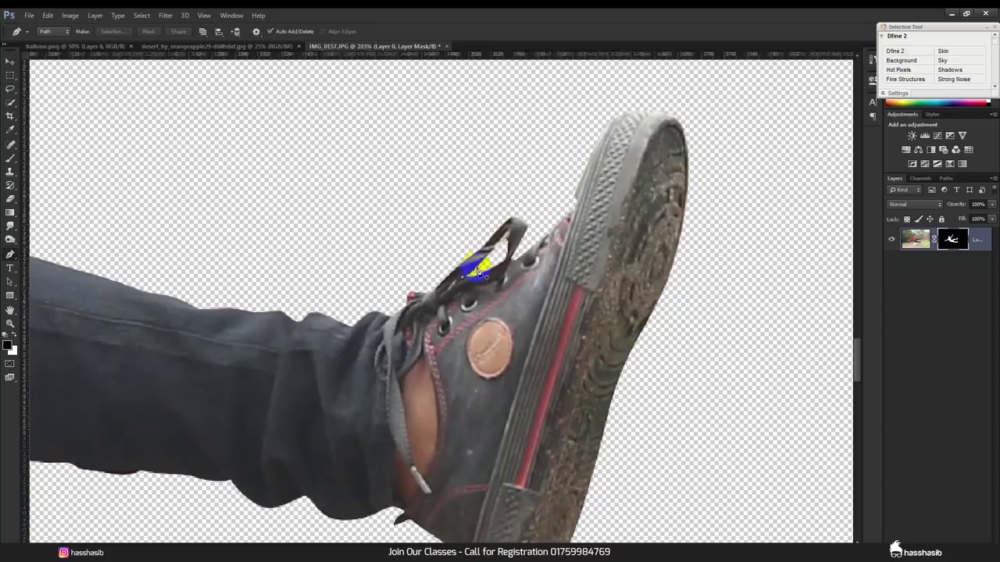
scroll(473, 273, "down", 10)
Step: Convert masked Layer 0 to a smart object and drag it into desert_by_orangeapple29 as Layer 1
key("v")
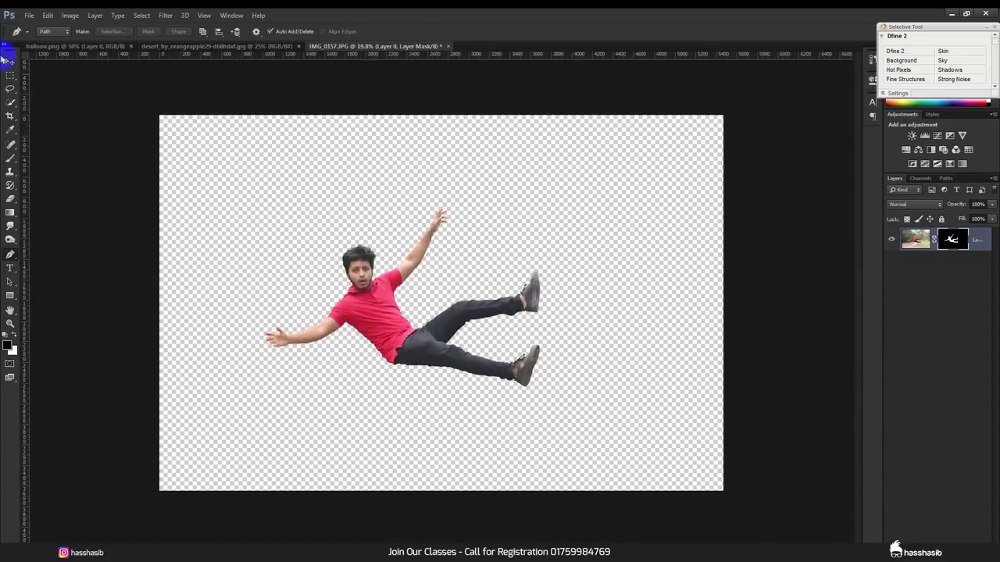
scroll(449, 297, "up", 2)
right_click(968, 243)
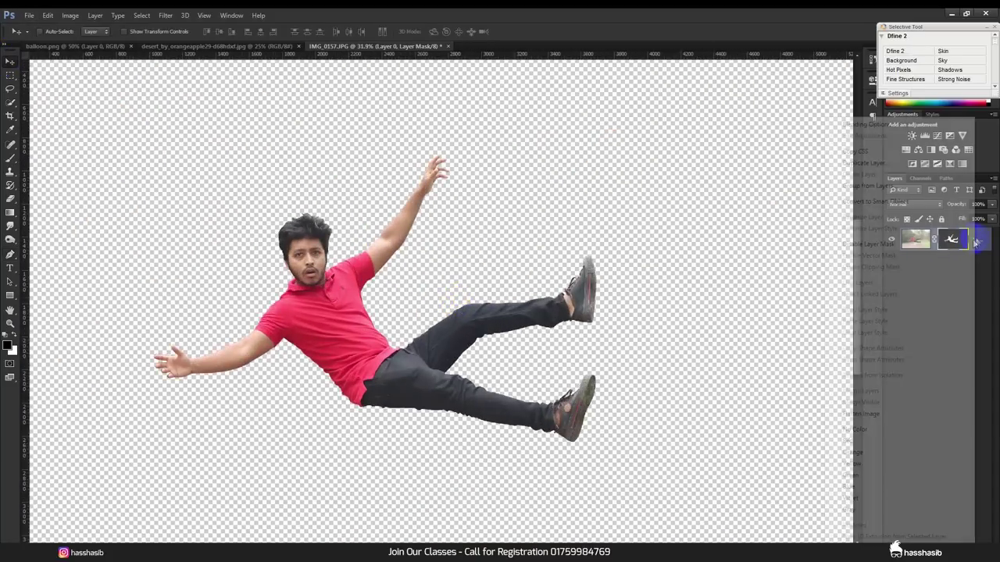
left_click(861, 201)
scroll(351, 301, "down", 1)
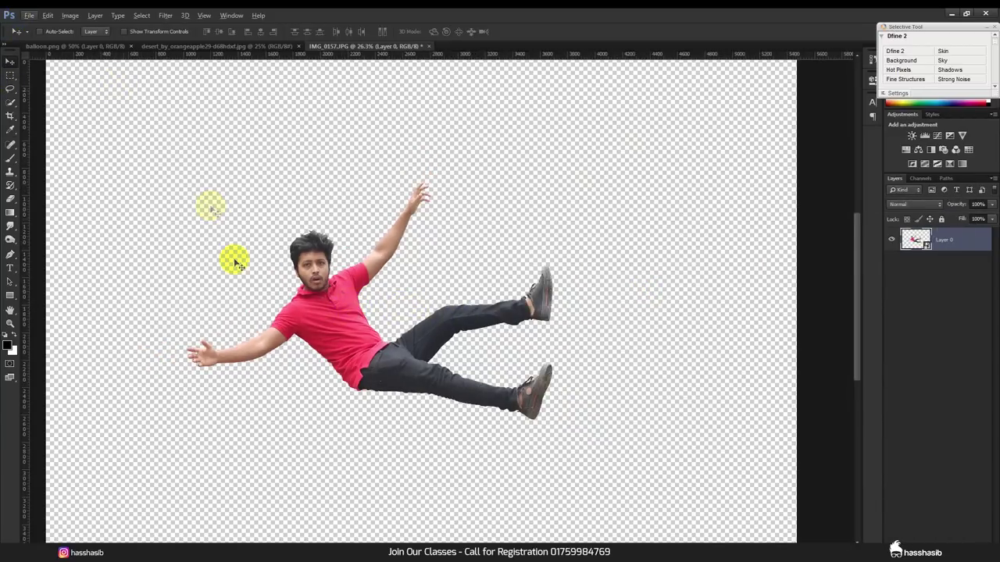
left_click_drag(297, 274, 268, 50)
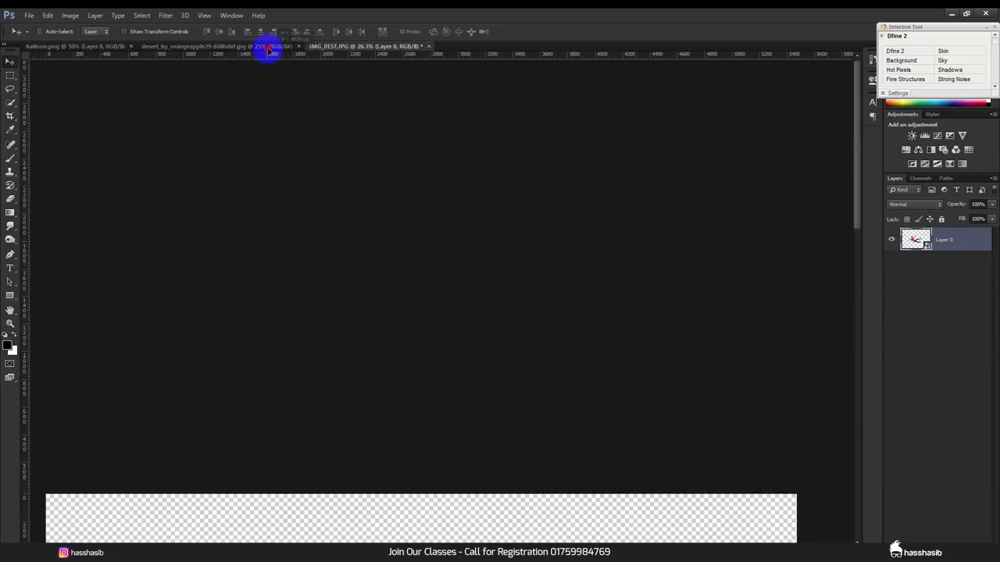
mouse_move(268, 49)
left_mouse_down()
mouse_move(431, 320)
mouse_move(420, 295)
left_mouse_up()
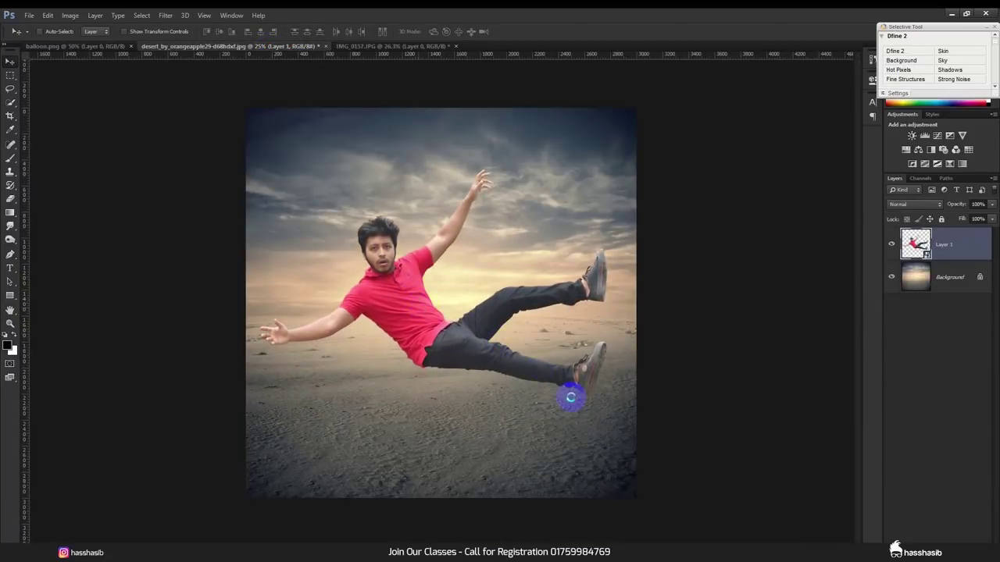
Step: Scale the man down to about 16% and move him above the sand
key("ctrl+t")
mouse_move(605, 399)
left_mouse_down()
mouse_move(516, 356)
mouse_move(515, 365)
left_mouse_up()
key("Return")
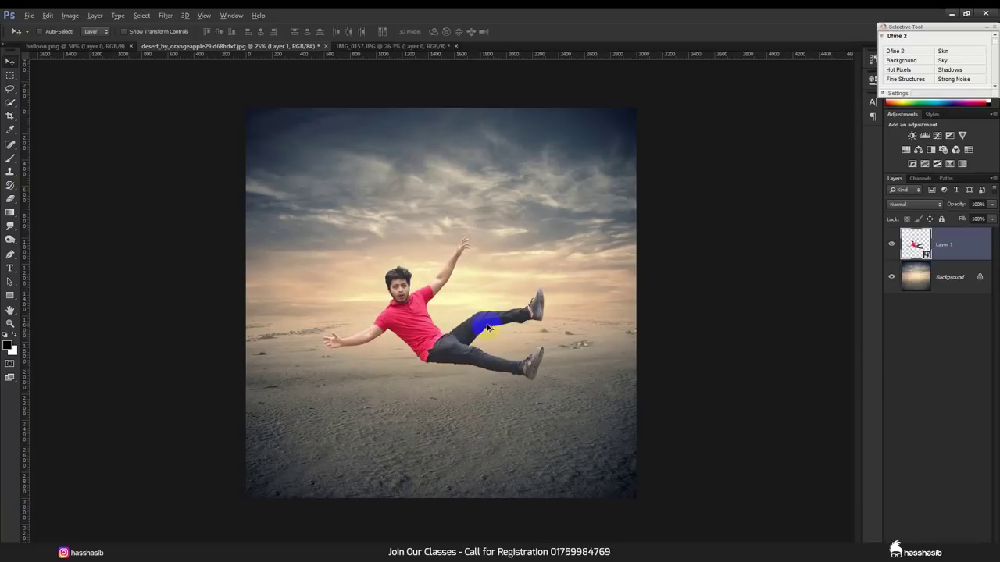
scroll(487, 328, "up", 3)
left_click_drag(478, 350, 469, 375)
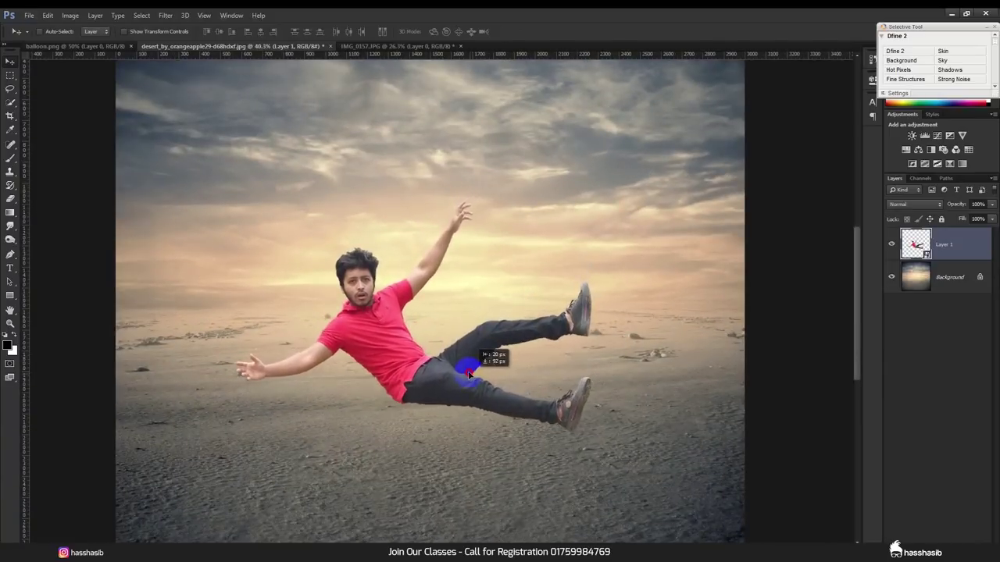
scroll(469, 375, "down", 3)
Step: Enlarge the man slightly to about 17%, then select the desert Background layer
key("ctrl+t")
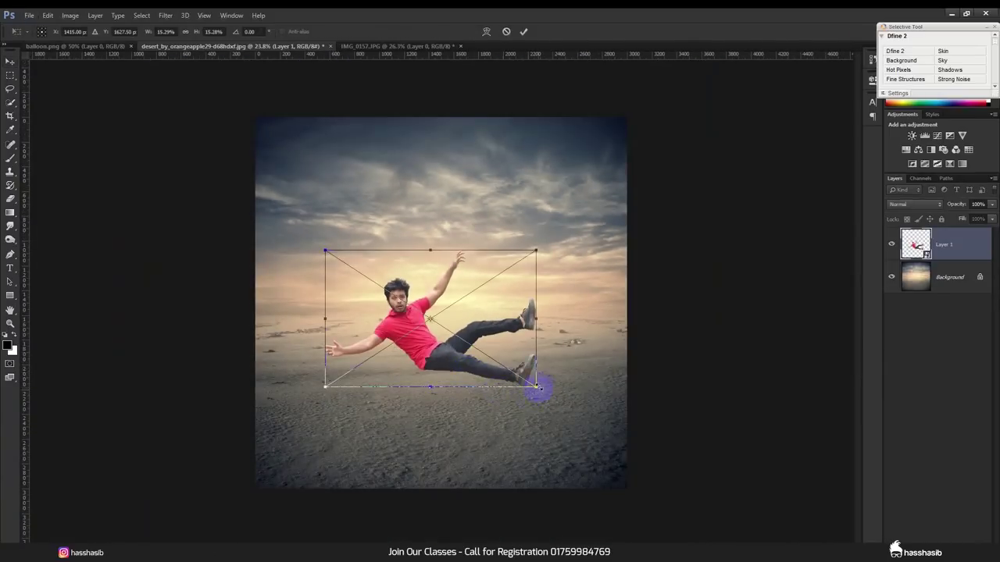
left_click_drag(538, 388, 550, 394)
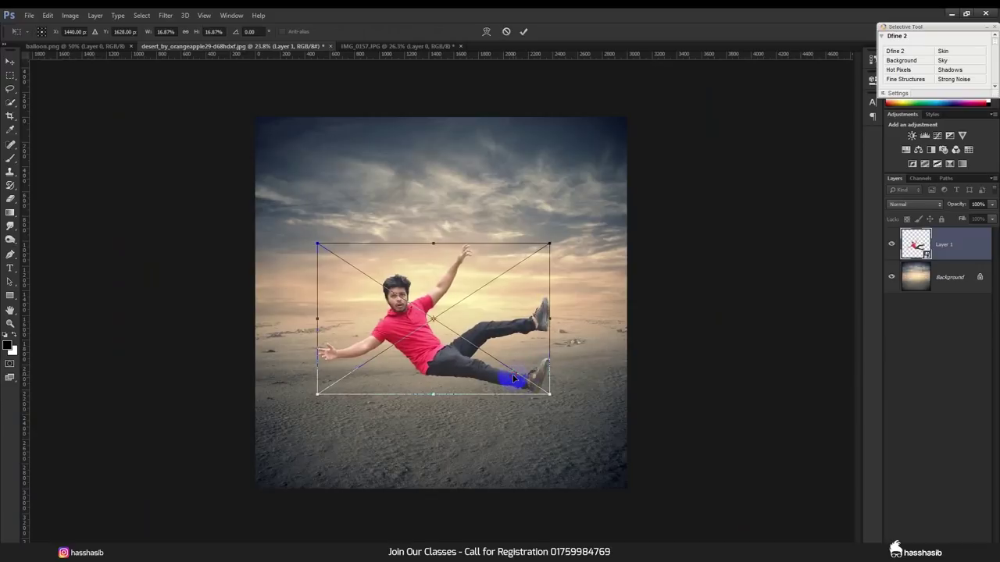
key("Return")
scroll(504, 373, "up", 2)
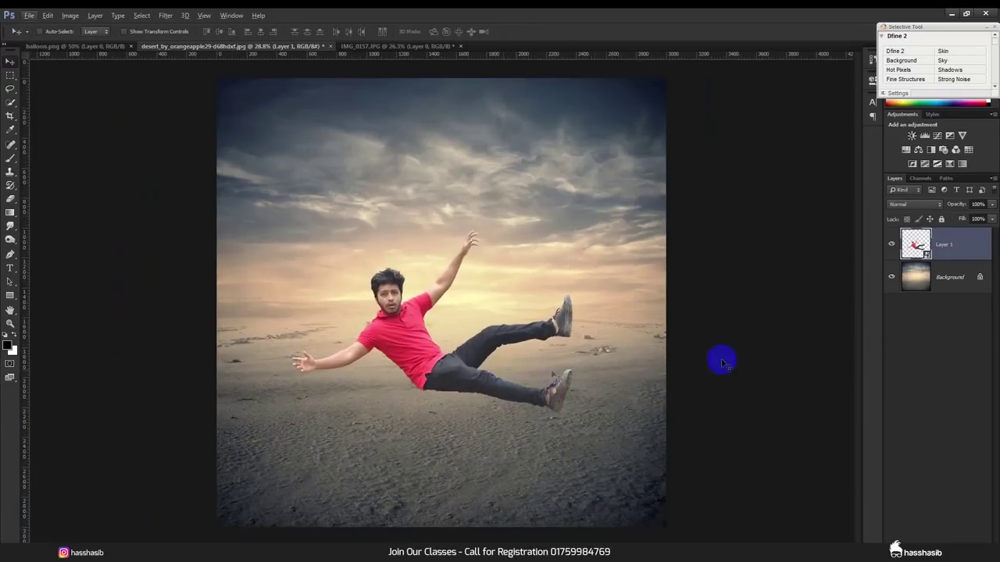
left_click(952, 275)
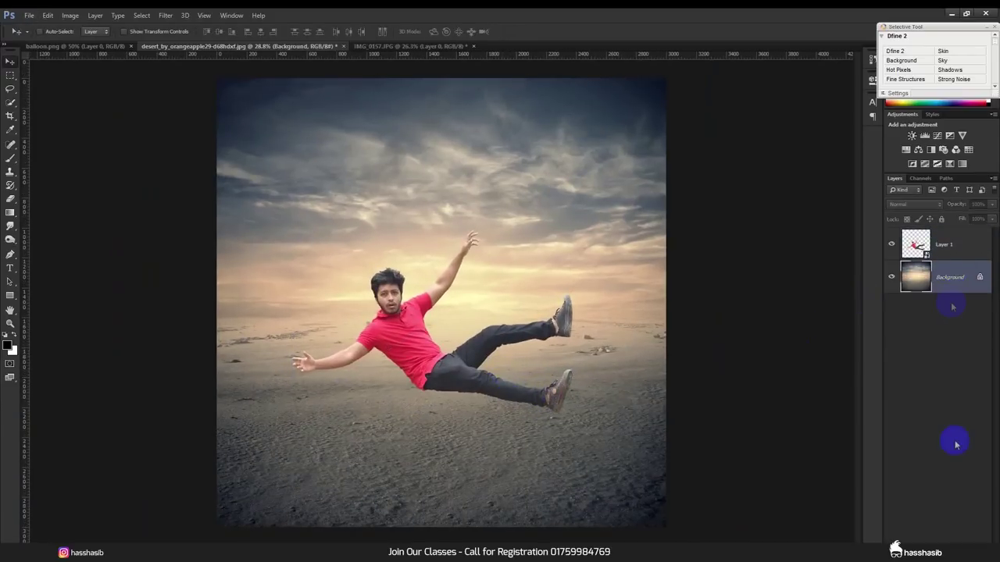
Step: Duplicate the man as Layer 1 copy, shifted down, and rasterize the copy
left_click(951, 246)
left_click_drag(467, 321, 469, 353)
right_click(956, 251)
left_click(866, 223)
left_click(907, 430)
right_click(953, 245)
left_click(859, 246)
Step: Blacken the copy with Hue/Saturation Lightness -100 and move it below Layer 1
left_click(70, 15)
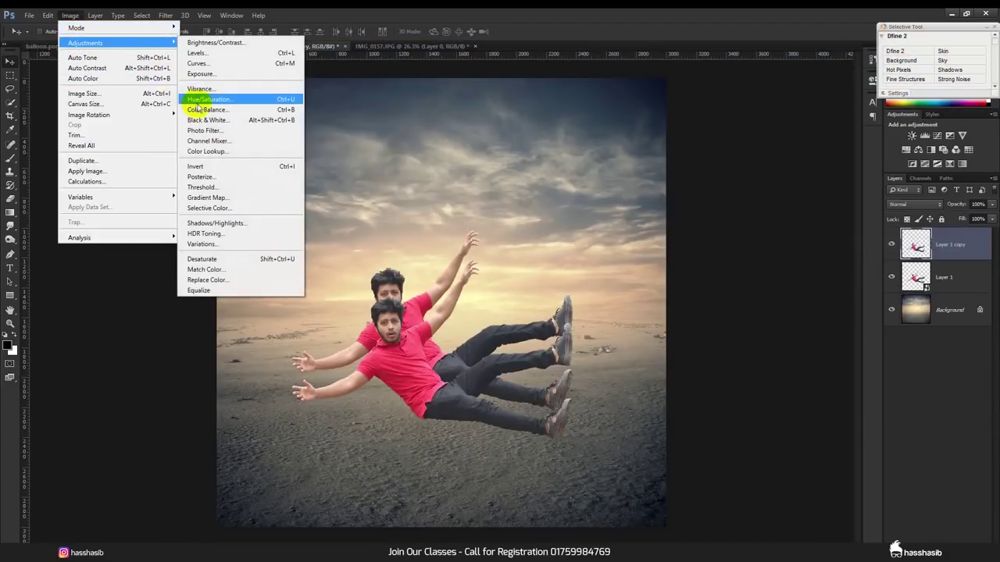
left_click(201, 100)
left_click_drag(728, 228, 569, 239)
left_click(838, 127)
left_click_drag(941, 269, 942, 283)
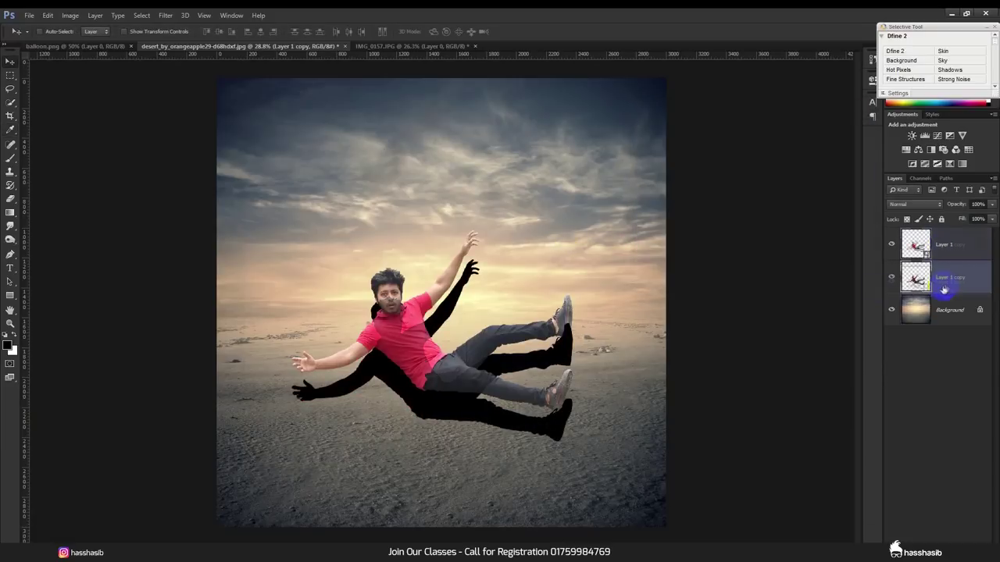
left_click_drag(426, 365, 426, 387)
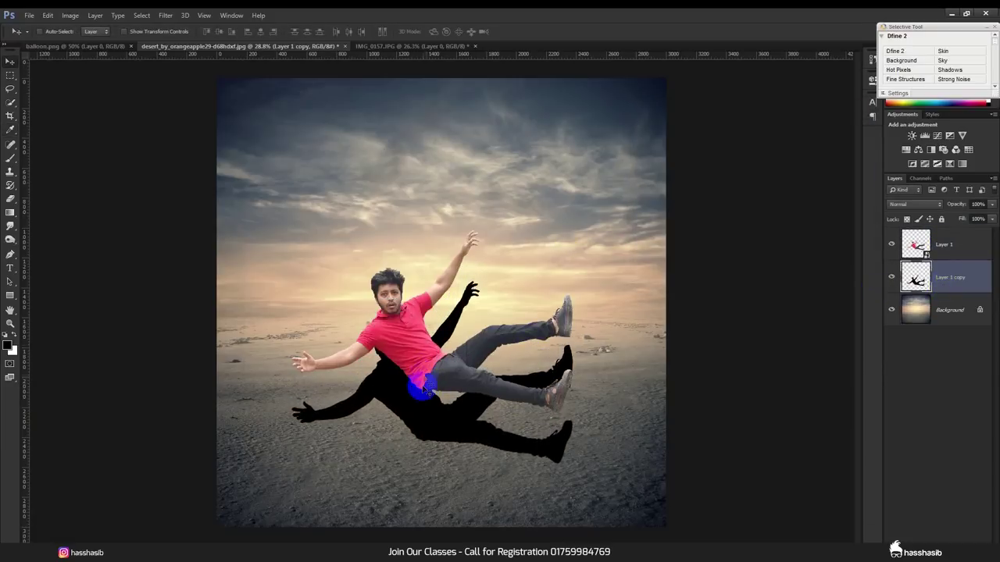
Step: Squash the black silhouette flat onto the sand as a cast shadow
key("ctrl+t")
left_click_drag(431, 280, 425, 421)
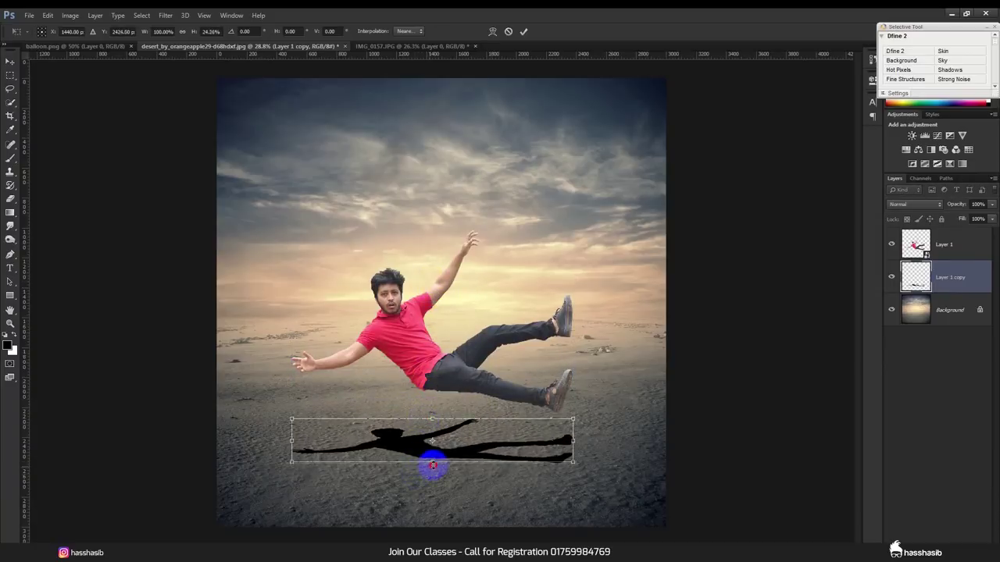
left_click_drag(426, 466, 467, 445)
key("Return")
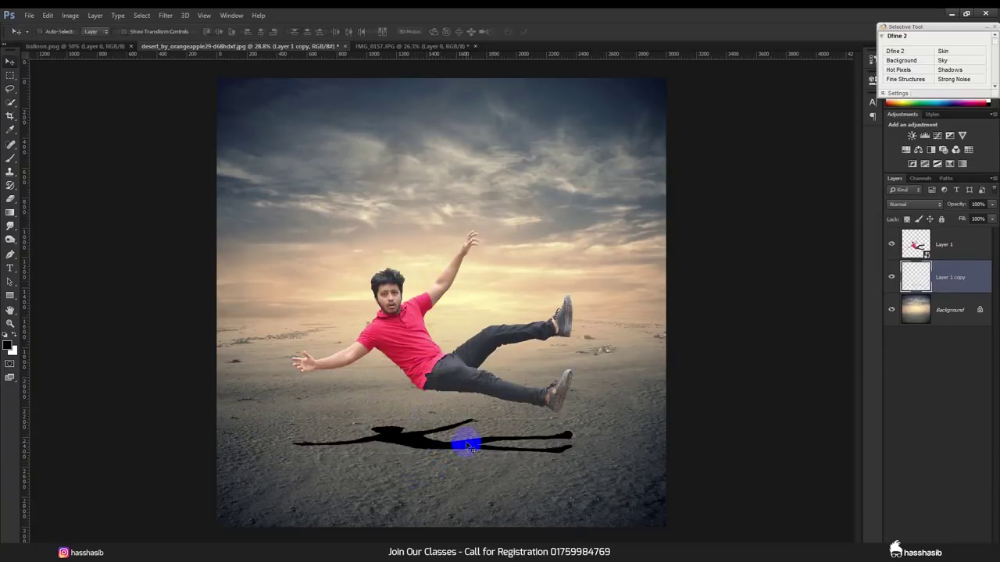
left_click(166, 15)
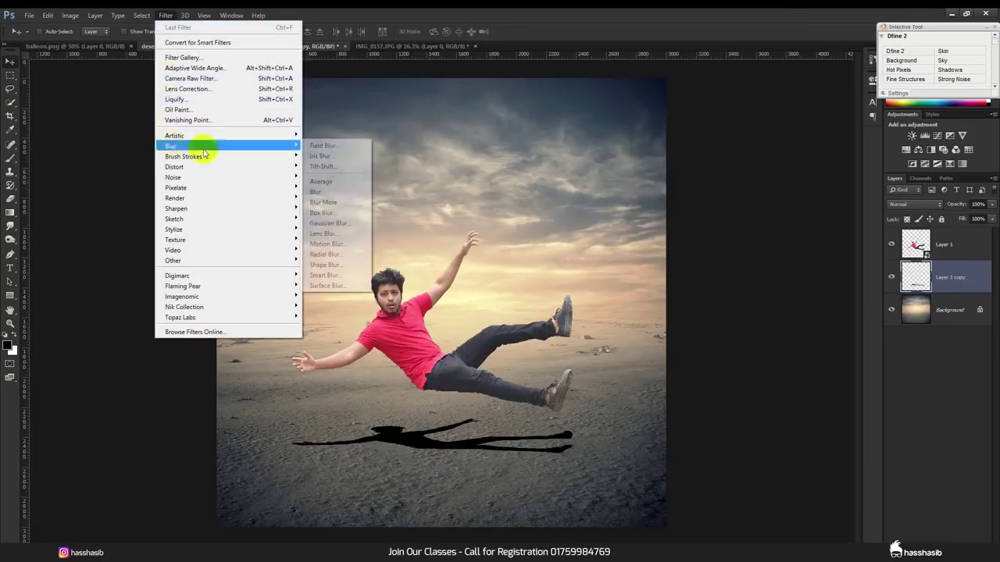
Step: Apply a Gaussian Blur with a larger radius to the shadow and set its opacity to 45%
left_click(352, 212)
left_click_drag(659, 249, 700, 251)
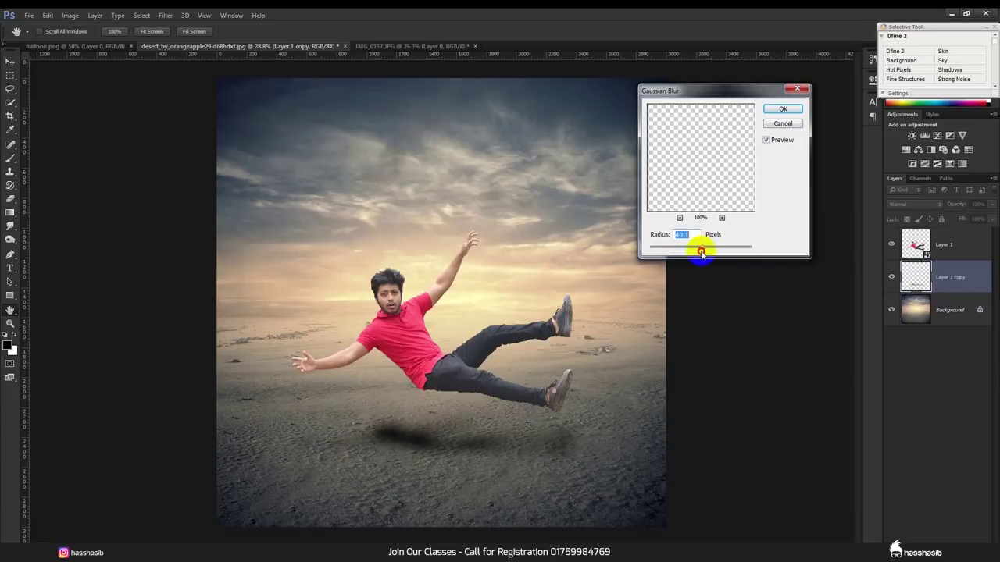
left_click(781, 109)
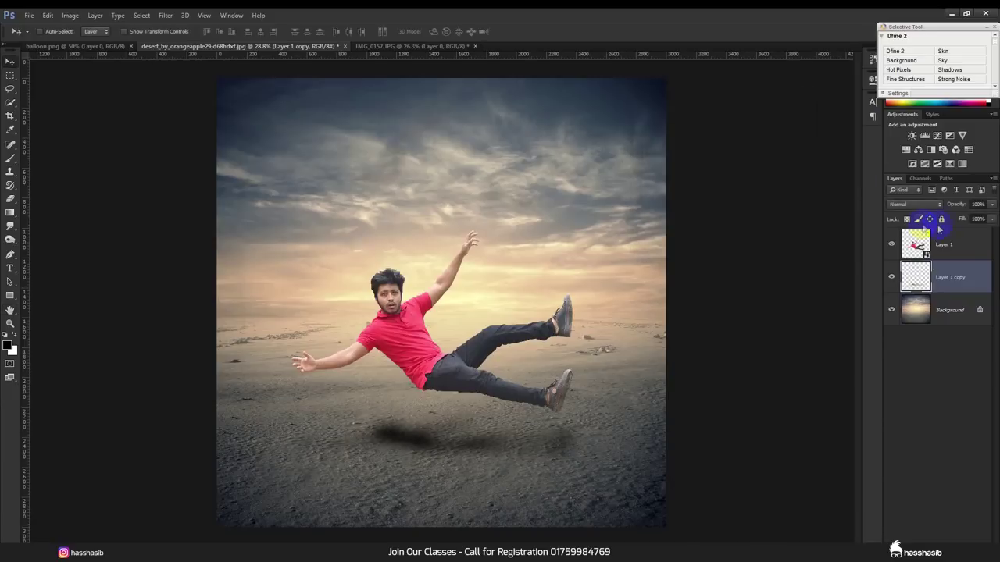
left_click_drag(945, 206, 932, 203)
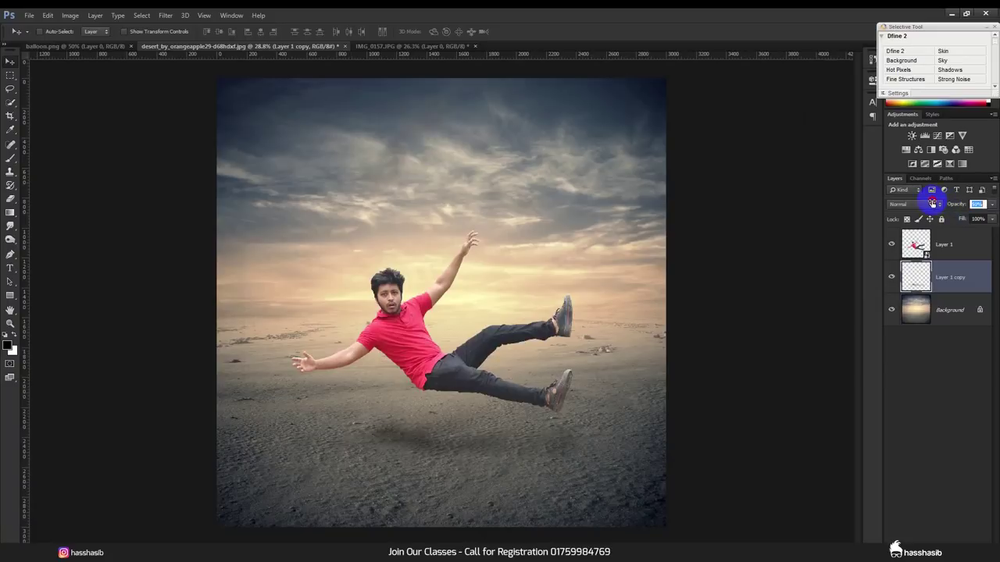
Step: Rotate the man about -12.38° and shift him slightly
left_click(943, 243)
key("ctrl+t")
left_click_drag(612, 441, 671, 387)
left_click_drag(467, 364, 456, 373)
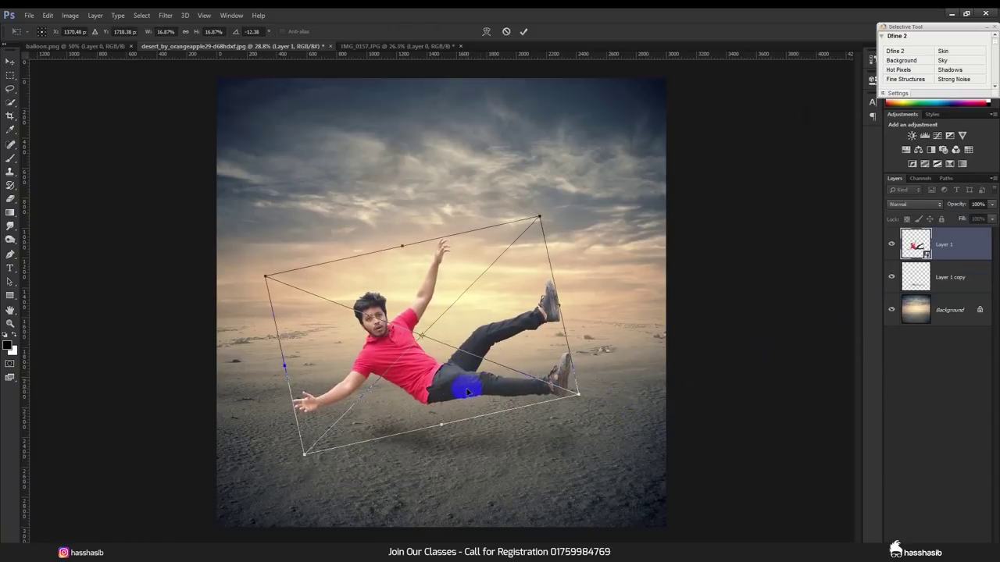
left_click(525, 33)
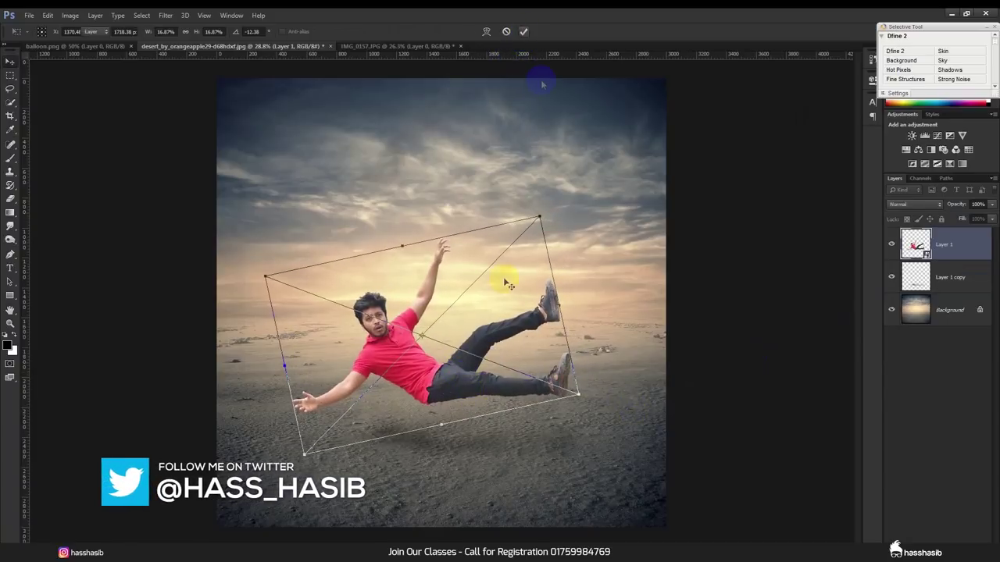
scroll(435, 412, "up", 3)
Step: Warp the man's figure, lifting the raised leg and shoe, then fit the image on screen
key("ctrl+t")
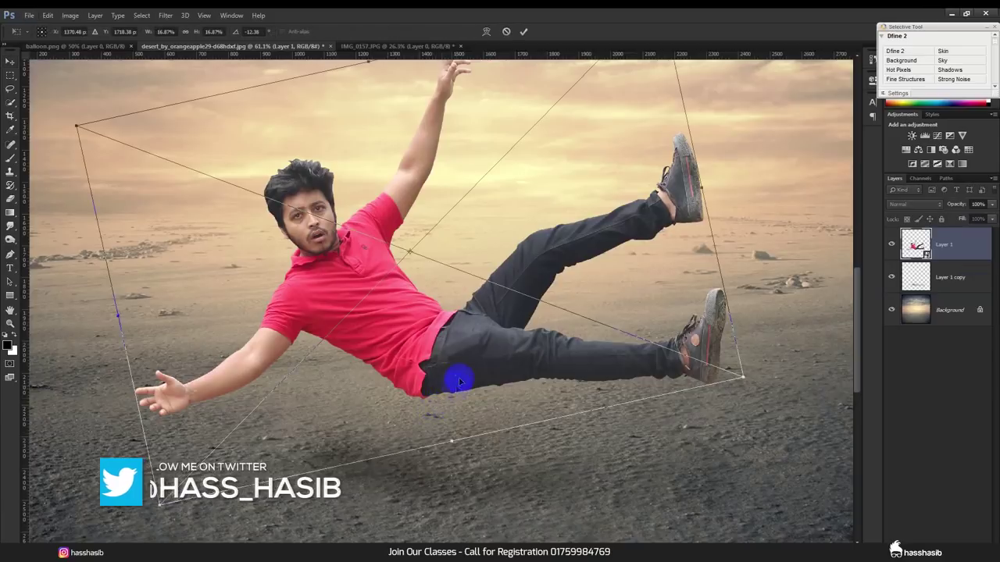
right_click(458, 380)
left_click(488, 471)
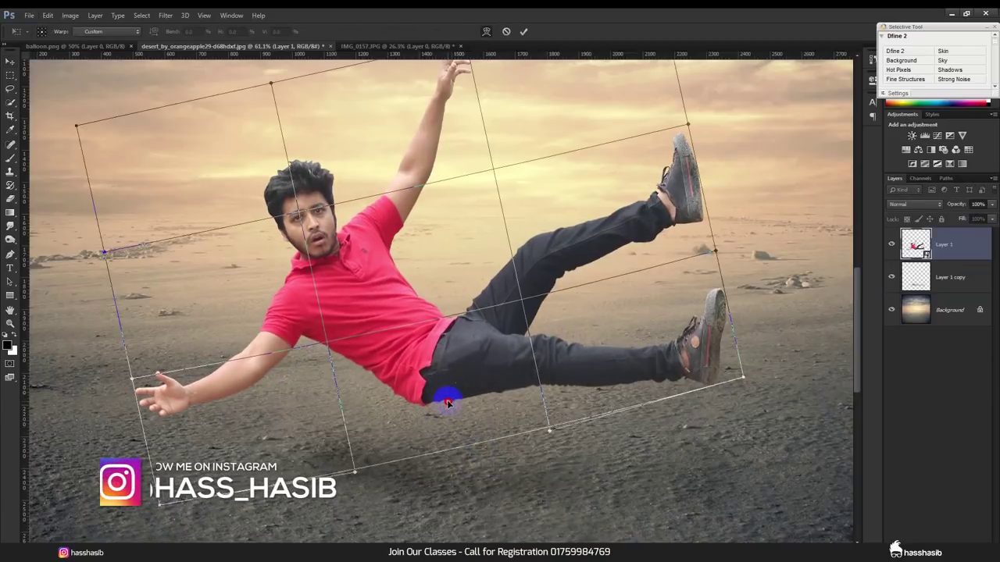
left_click_drag(447, 400, 592, 275)
left_click_drag(691, 171, 689, 164)
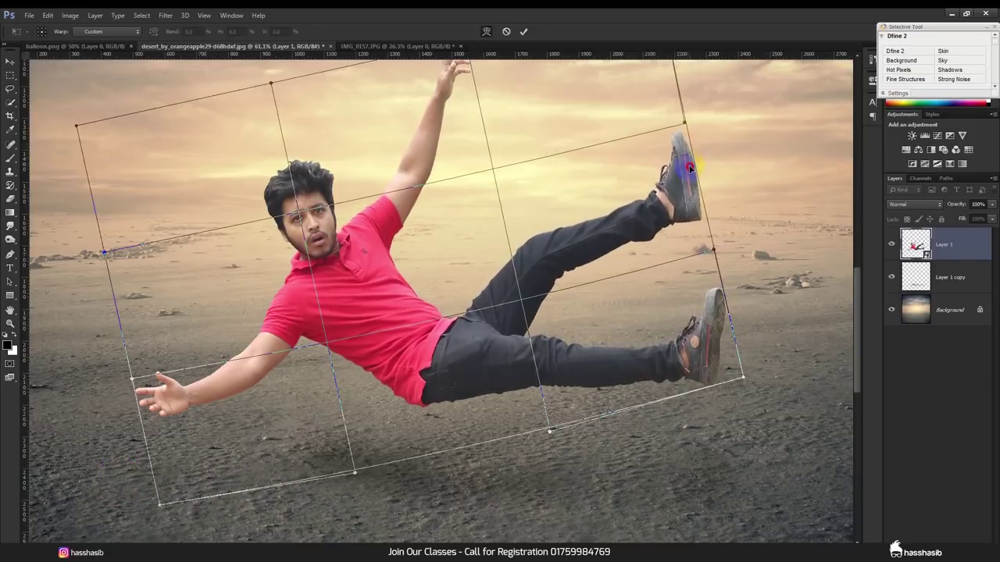
left_click(524, 31)
key("ctrl+0")
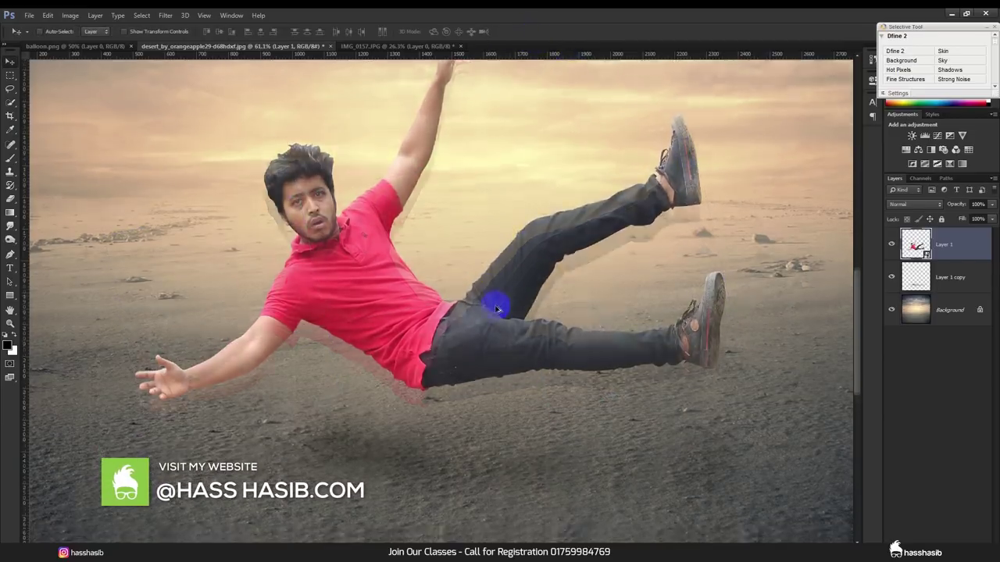
key("alt+bracketleft")
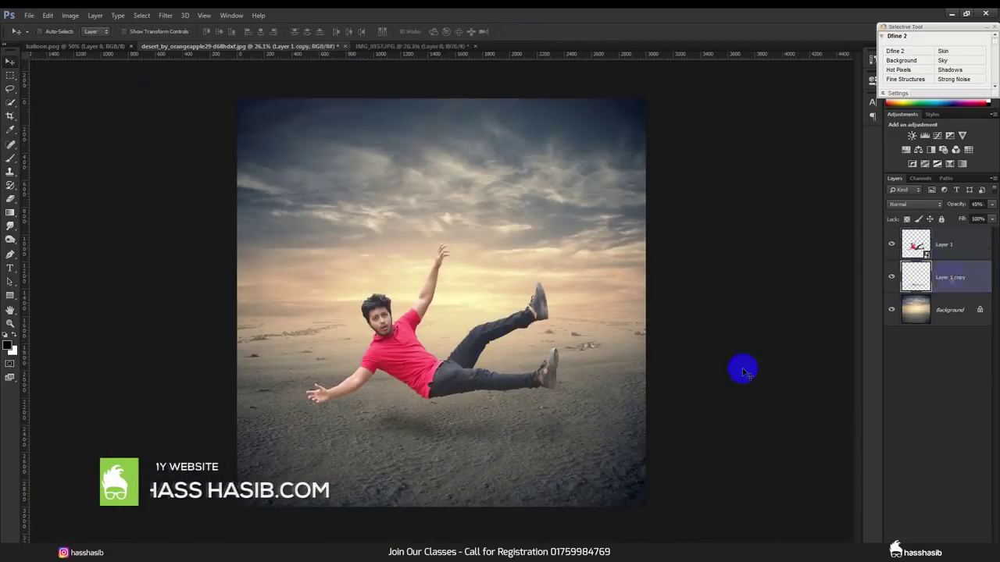
Step: Warp the shadow copy, bending its middle, lower-left and right side down onto the ground
scroll(445, 449, "up", 3)
key("ctrl+t")
right_click(466, 464)
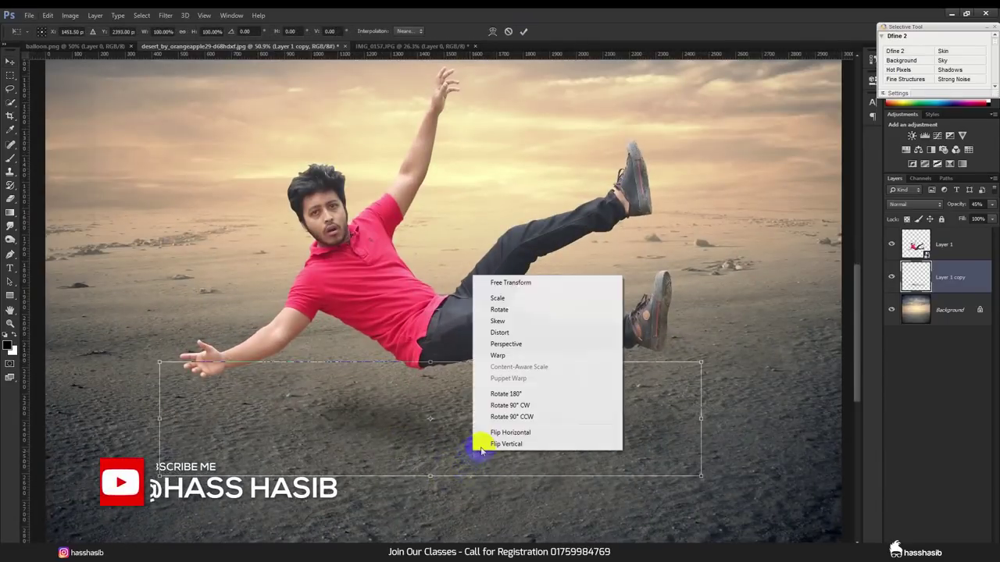
left_click(514, 358)
mouse_move(424, 425)
left_mouse_down()
mouse_move(329, 444)
mouse_move(196, 446)
mouse_move(207, 497)
left_mouse_up()
mouse_move(250, 469)
left_mouse_down()
mouse_move(240, 451)
mouse_move(192, 491)
mouse_move(194, 517)
left_mouse_up()
left_click_drag(700, 475, 696, 512)
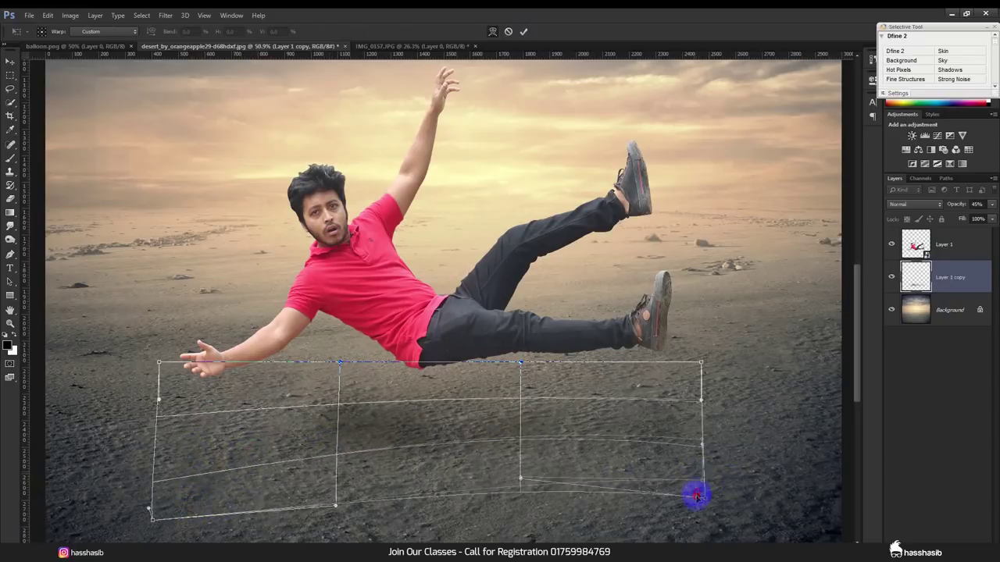
Step: Refine the shadow warp's top-right and interior, apply it, and nudge the shadow into place
mouse_move(700, 362)
left_mouse_down()
mouse_move(692, 404)
mouse_move(693, 391)
left_mouse_up()
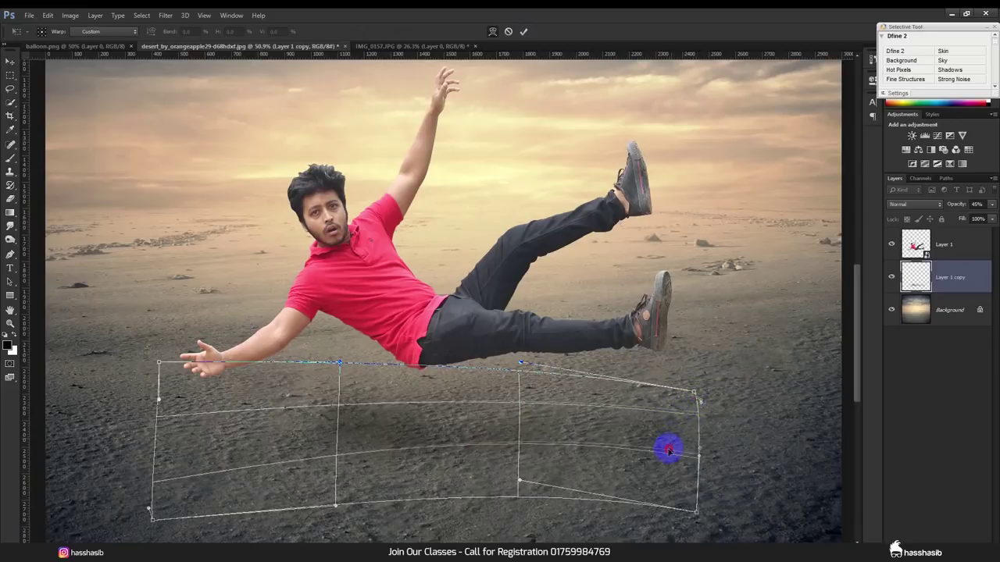
left_click_drag(667, 449, 668, 453)
mouse_move(345, 409)
left_mouse_down()
mouse_move(360, 411)
mouse_move(346, 415)
left_mouse_up()
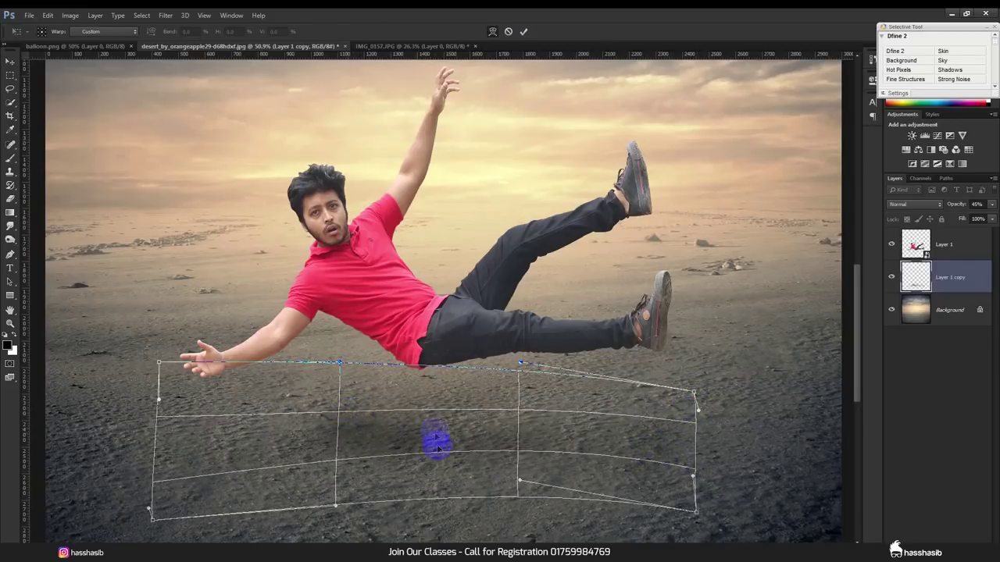
left_click_drag(437, 445, 475, 445)
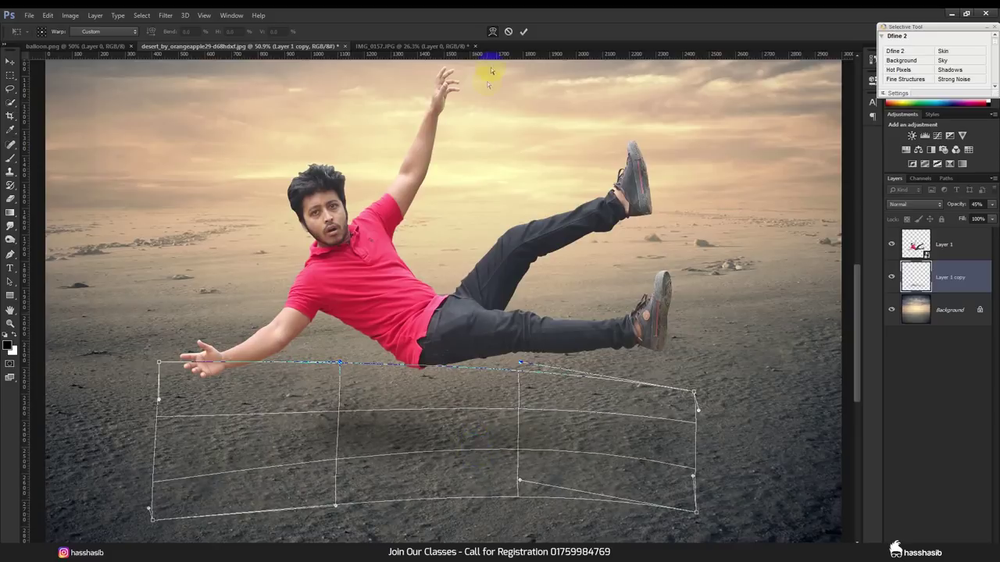
left_click(523, 31)
left_click_drag(582, 428, 582, 422)
key("ctrl+minus")
key("ctrl+minus")
key("ctrl+minus")
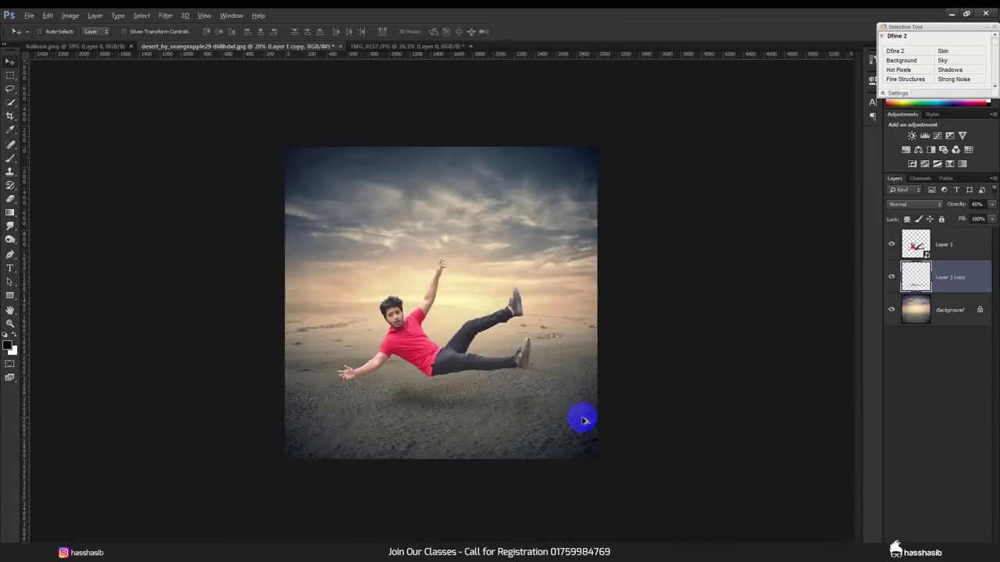
Step: Reposition the shadow beneath the figure and add a new Layer 2 with a soft brush
mouse_move(581, 421)
left_mouse_down()
mouse_move(535, 406)
mouse_move(613, 386)
left_mouse_up()
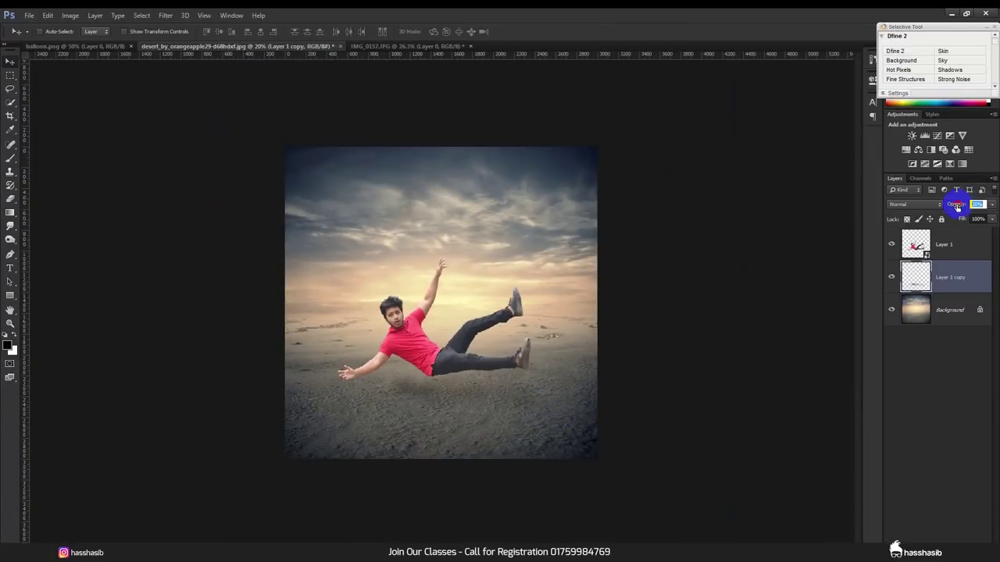
left_click(980, 541)
key("ctrl+0")
left_click(10, 160)
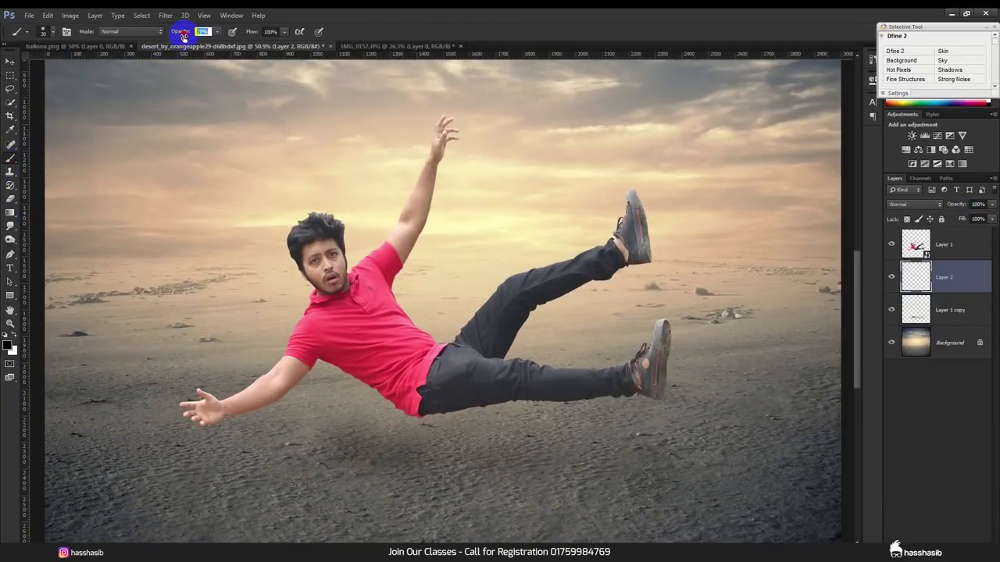
scroll(515, 457, "up", 2)
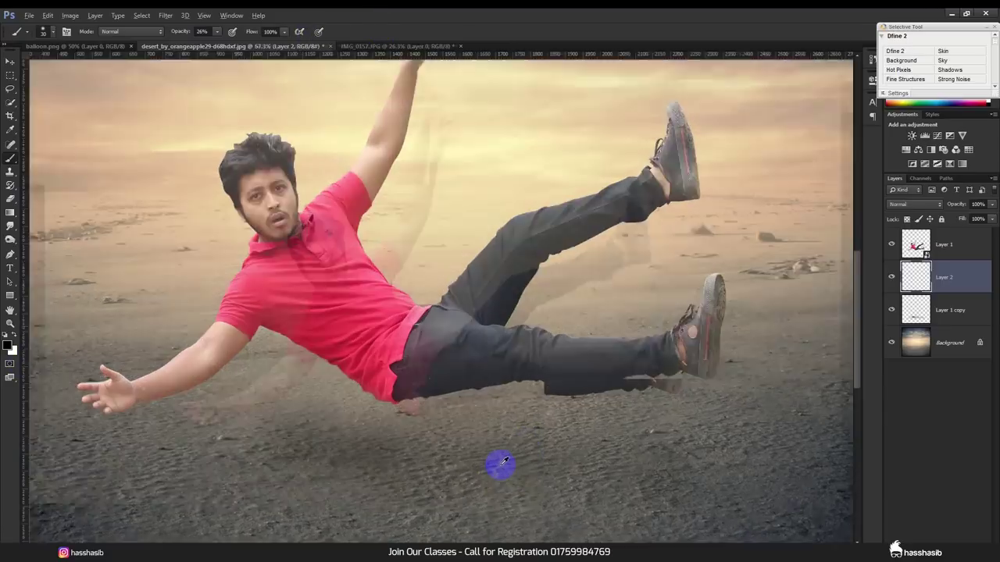
scroll(475, 422, "down", 3)
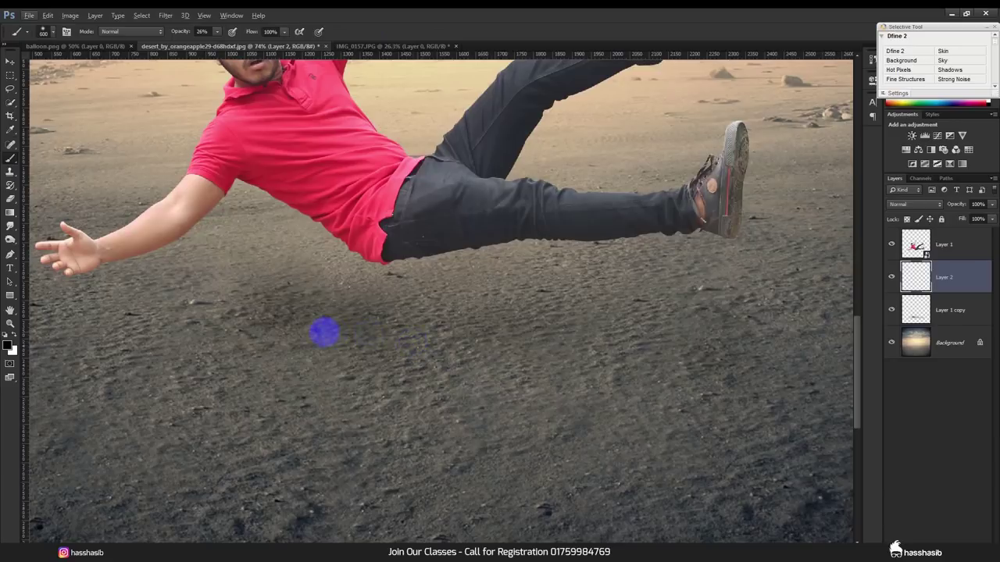
Step: Paint soft dark shadow strokes across the ground below the man and squash them vertically
left_click_drag(325, 332, 494, 356)
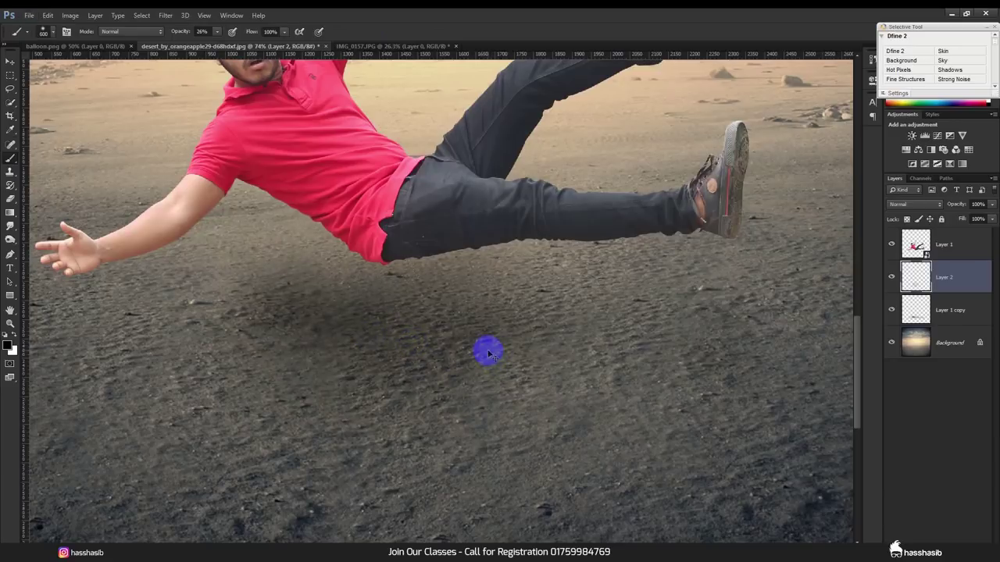
key("ctrl+z")
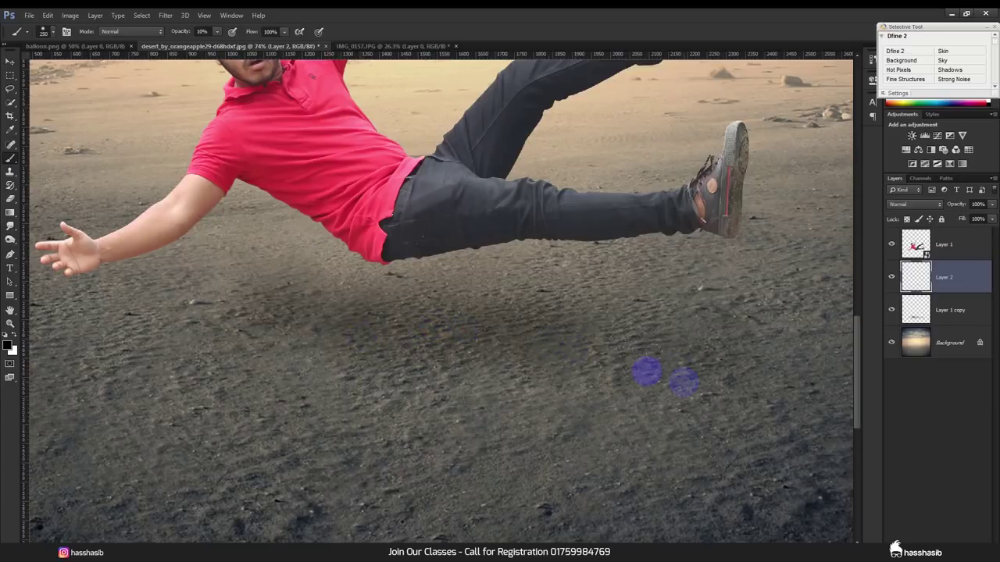
left_click_drag(361, 397, 348, 422)
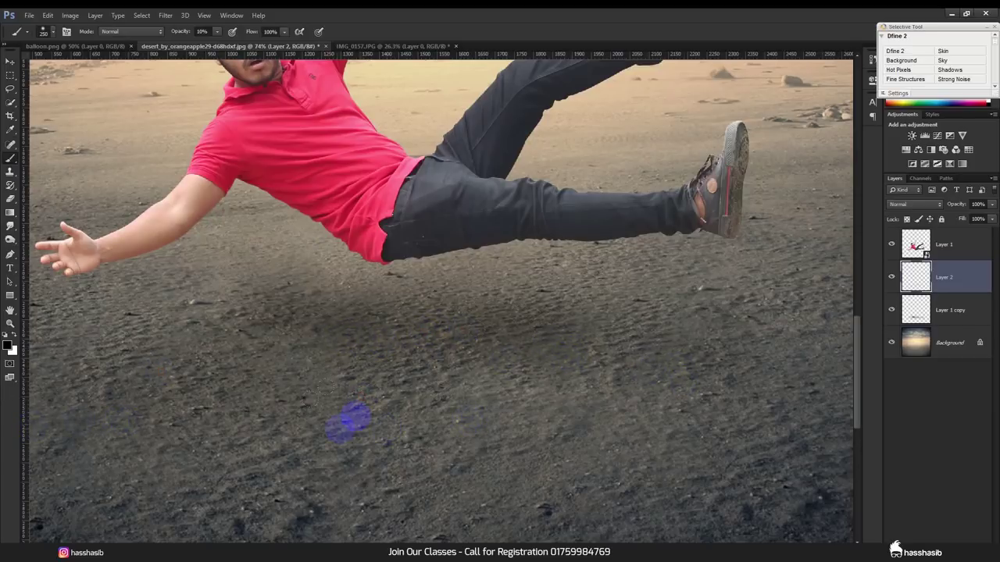
left_click_drag(198, 412, 669, 422)
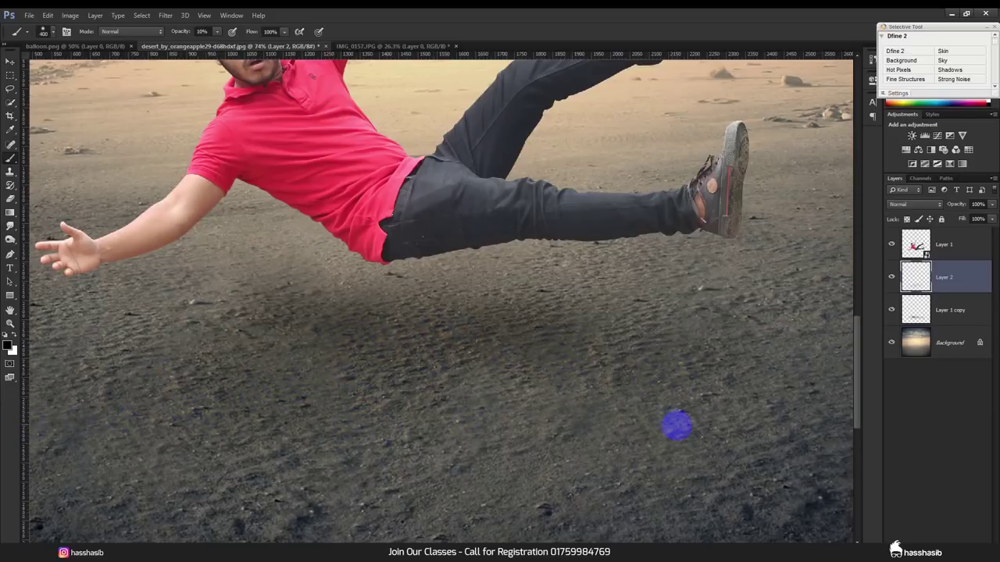
scroll(676, 425, "down", 5)
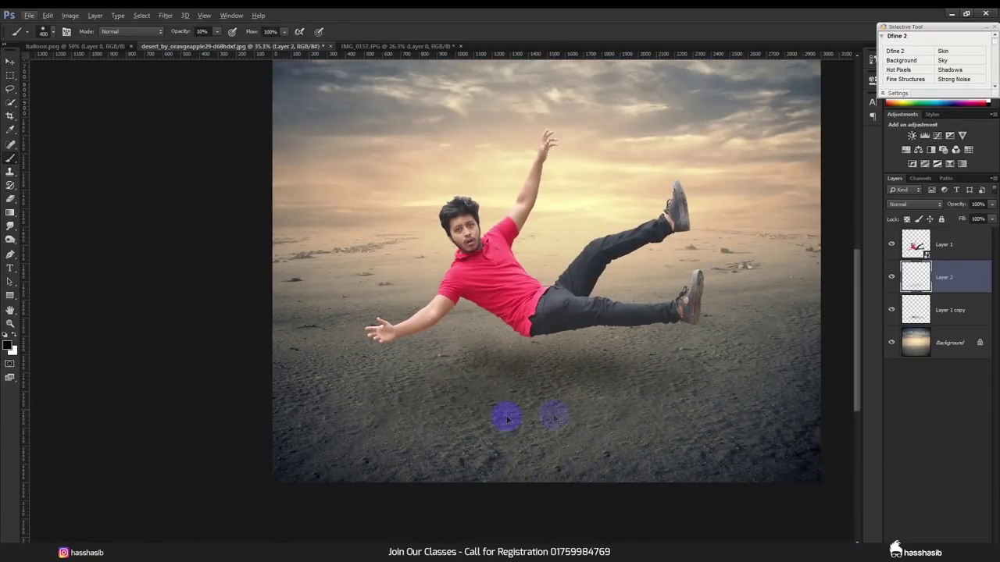
key("ctrl+t")
left_click_drag(531, 457, 630, 401)
Step: Tilt the painted shadow about 2° and apply the transform
left_click_drag(768, 413, 749, 414)
left_click_drag(575, 406, 593, 410)
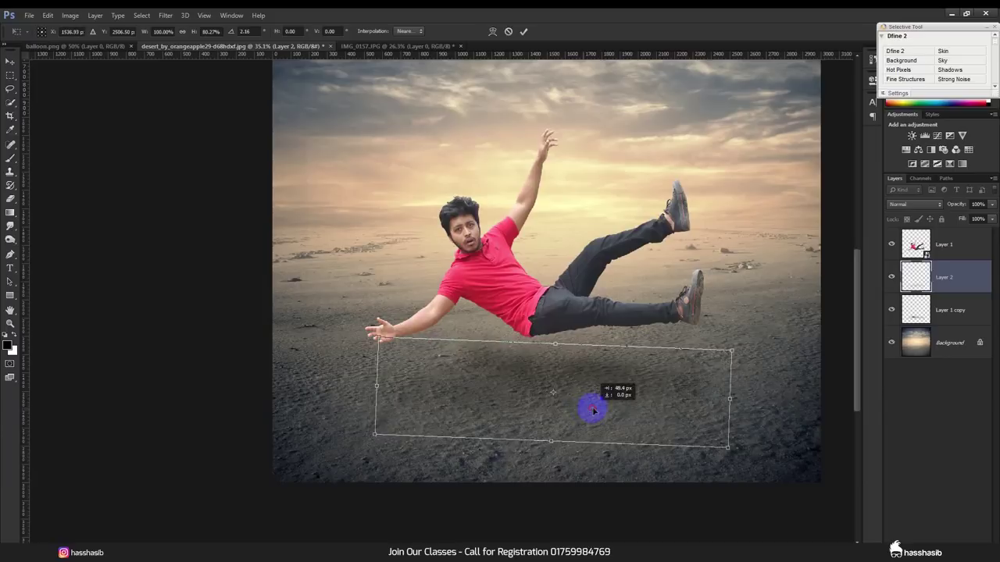
key("Return")
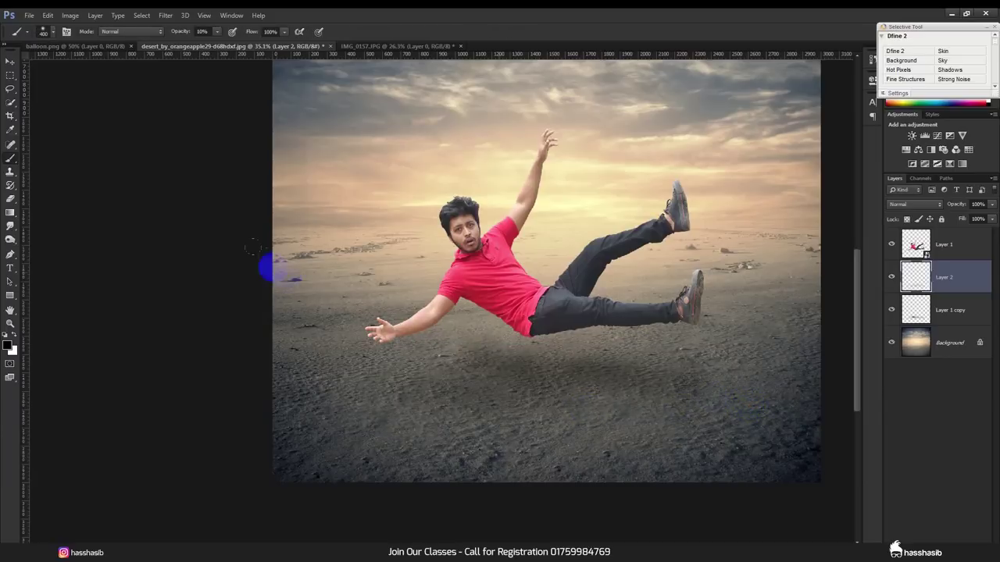
Step: Merge Layer 2 with Layer 1 copy and shift the merged shadow slightly down
left_click(948, 310)
left_click(11, 198)
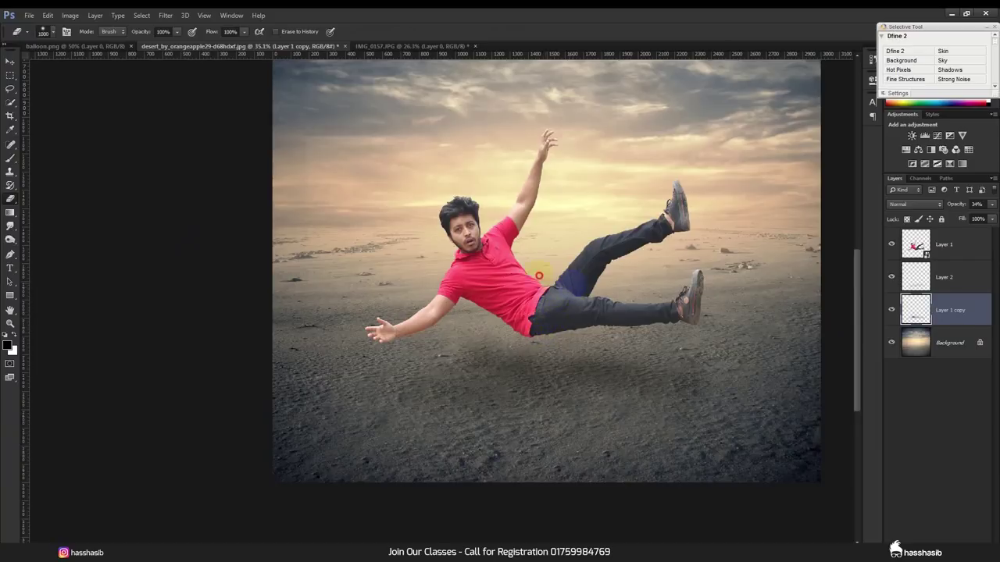
left_click(924, 279)
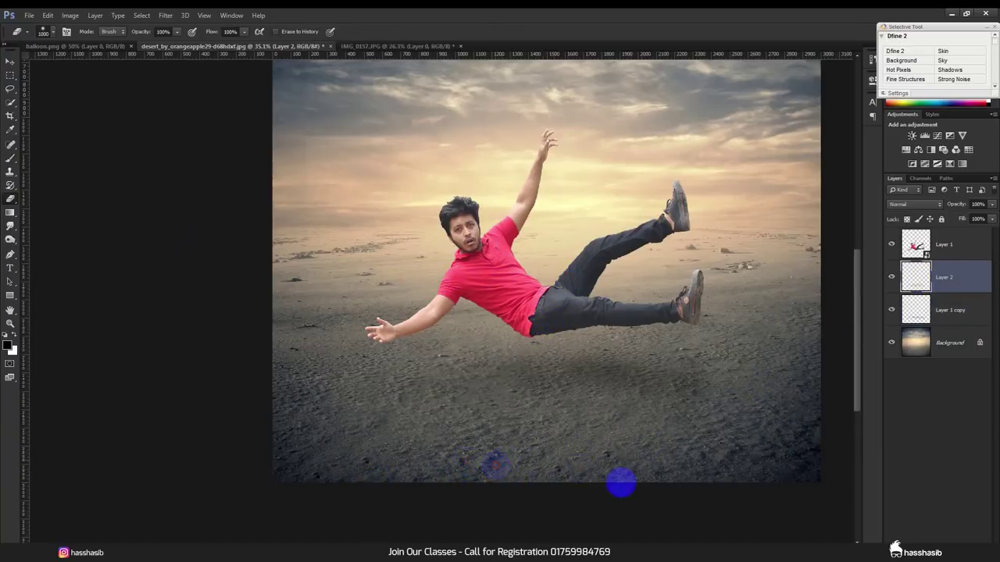
left_click(961, 310)
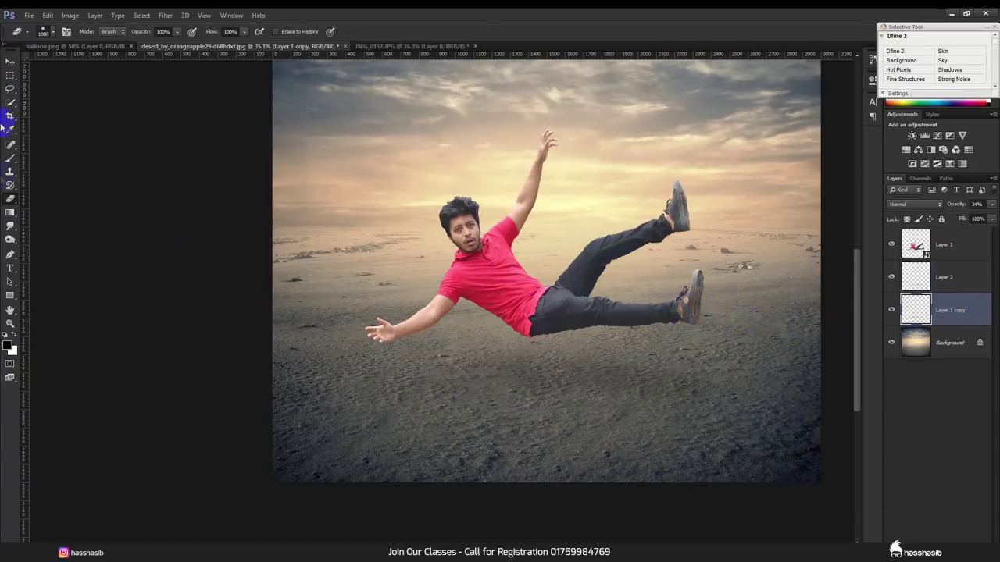
left_click(9, 61)
left_click(974, 282, "ctrl")
key("ctrl+e")
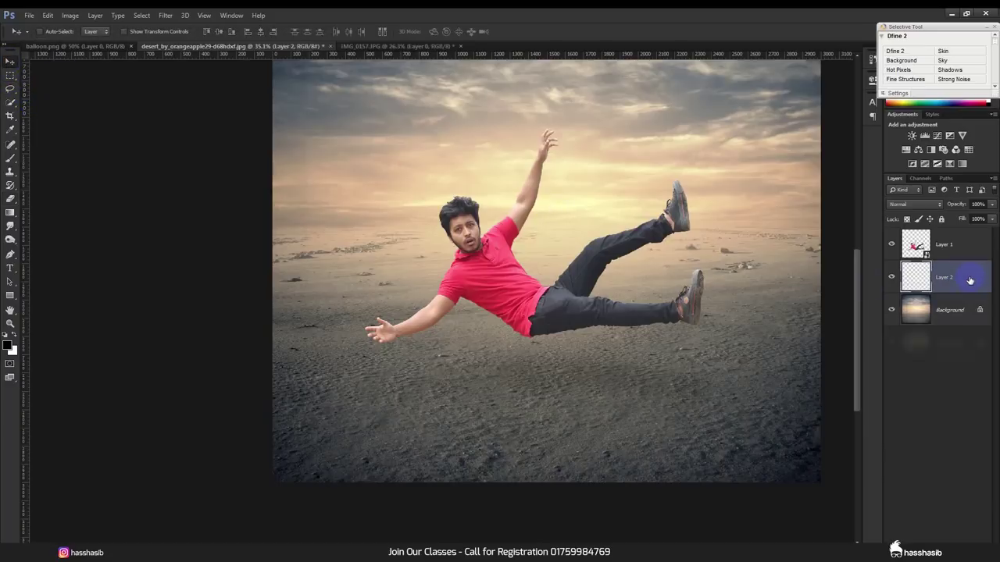
left_click_drag(631, 357, 631, 364)
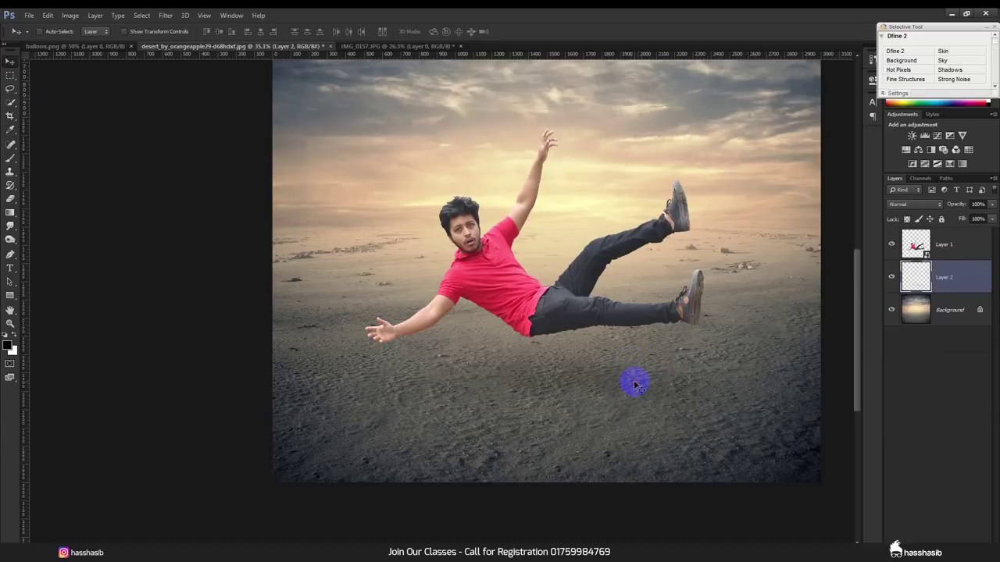
Step: Brush more soft dark shading across the sand under the man to deepen the shadow
scroll(591, 424, "up", 2)
left_click(10, 160)
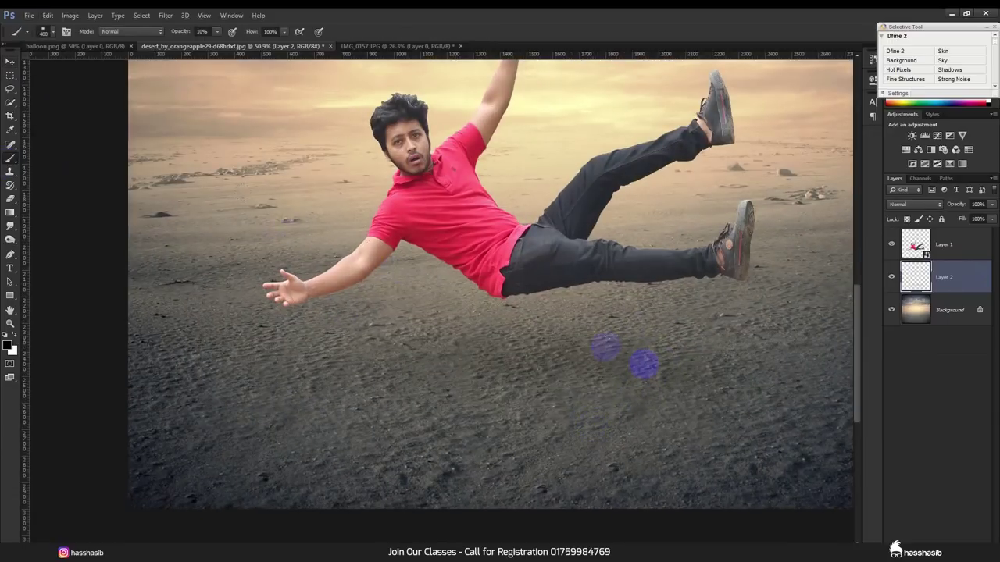
mouse_move(535, 354)
left_mouse_down()
mouse_move(452, 367)
mouse_move(759, 379)
mouse_move(285, 372)
left_mouse_up()
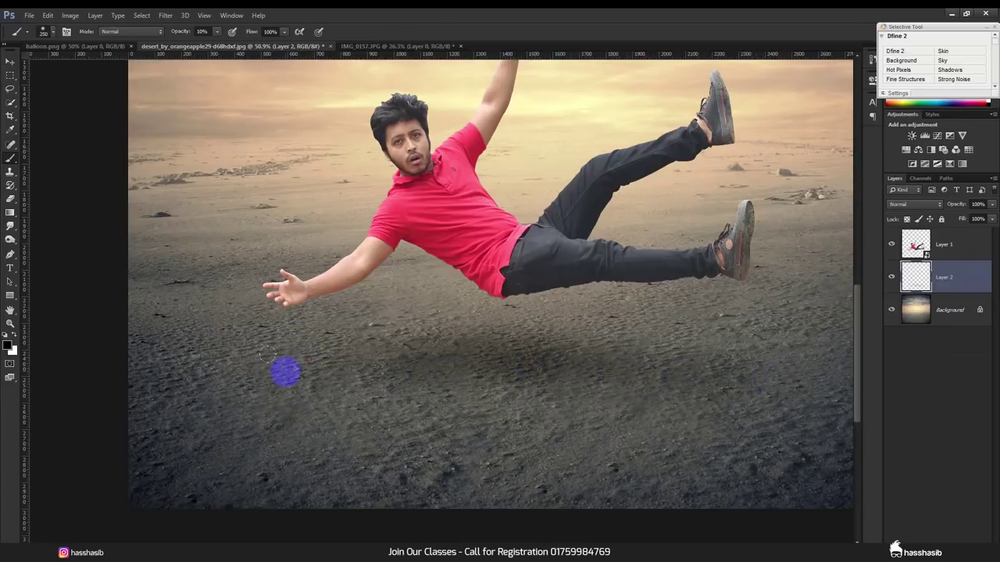
left_click_drag(609, 367, 503, 359)
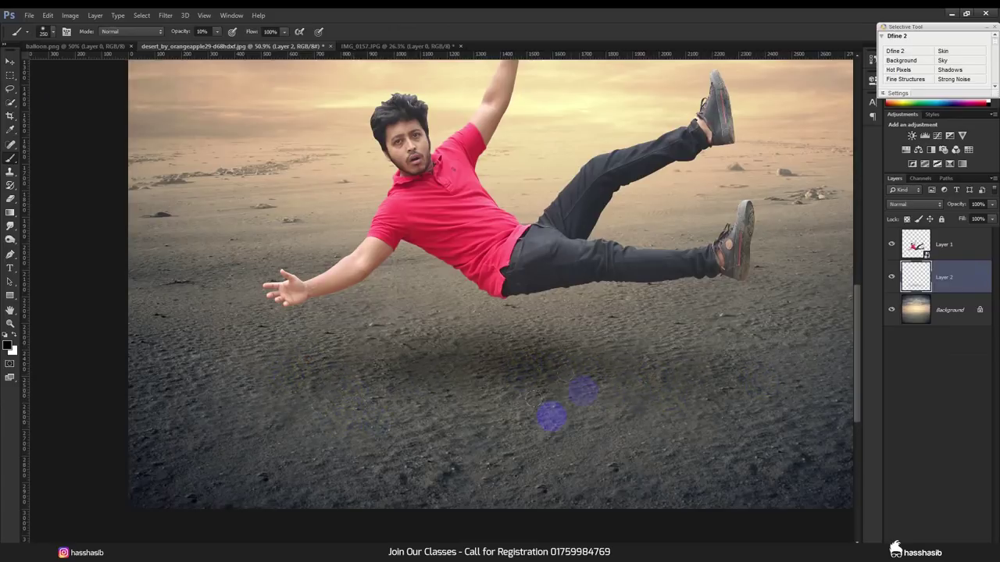
mouse_move(293, 426)
left_mouse_down()
mouse_move(224, 469)
mouse_move(350, 415)
mouse_move(388, 421)
left_mouse_up()
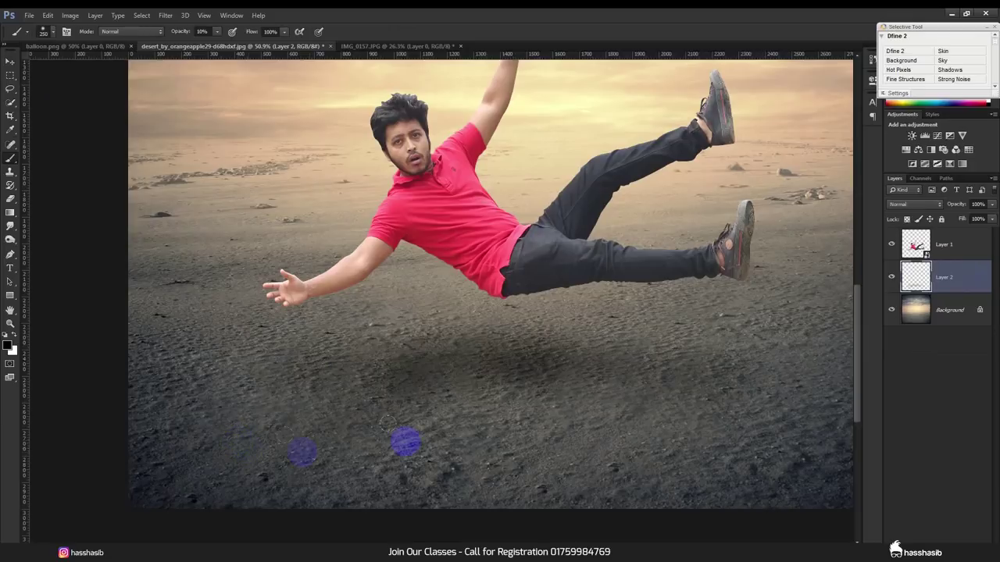
left_click_drag(398, 399, 220, 464)
left_click_drag(403, 381, 304, 444)
left_click_drag(401, 384, 569, 401)
left_click_drag(765, 397, 688, 405)
left_click_drag(521, 389, 751, 427)
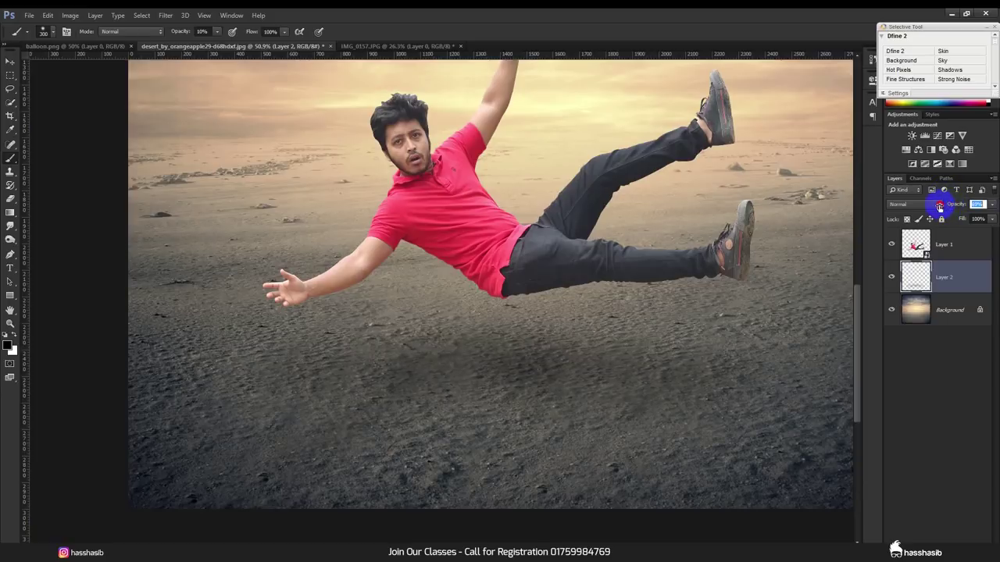
Step: Move the Layer 2 shadow into place beneath the figure
left_click(10, 61)
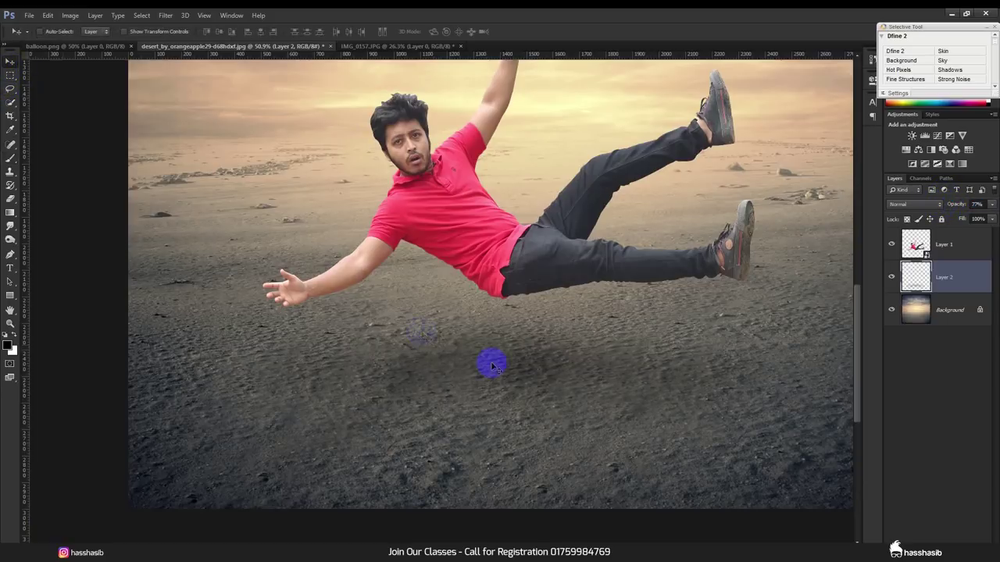
left_click_drag(491, 362, 494, 338)
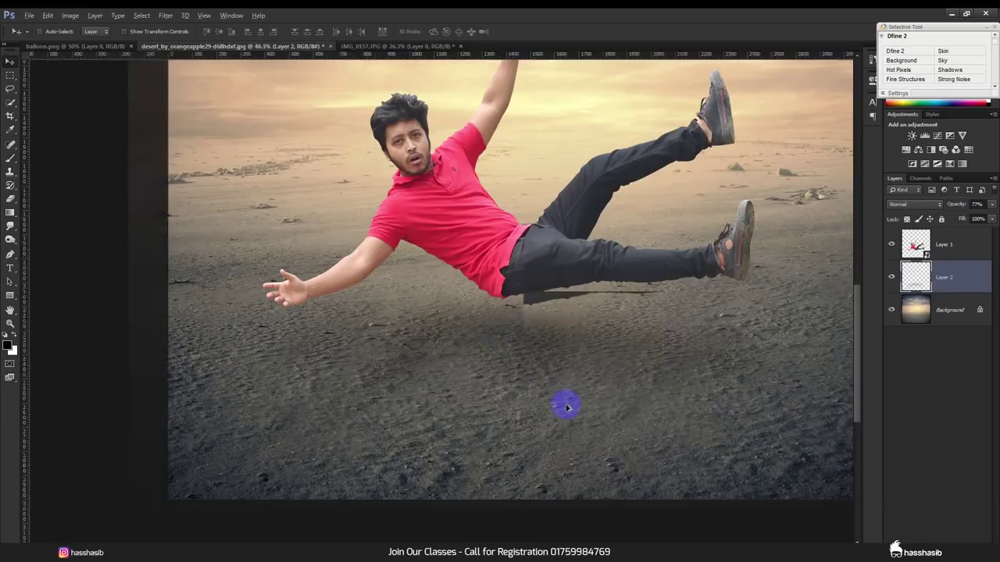
scroll(565, 404, "down", 5)
scroll(474, 421, "up", 1)
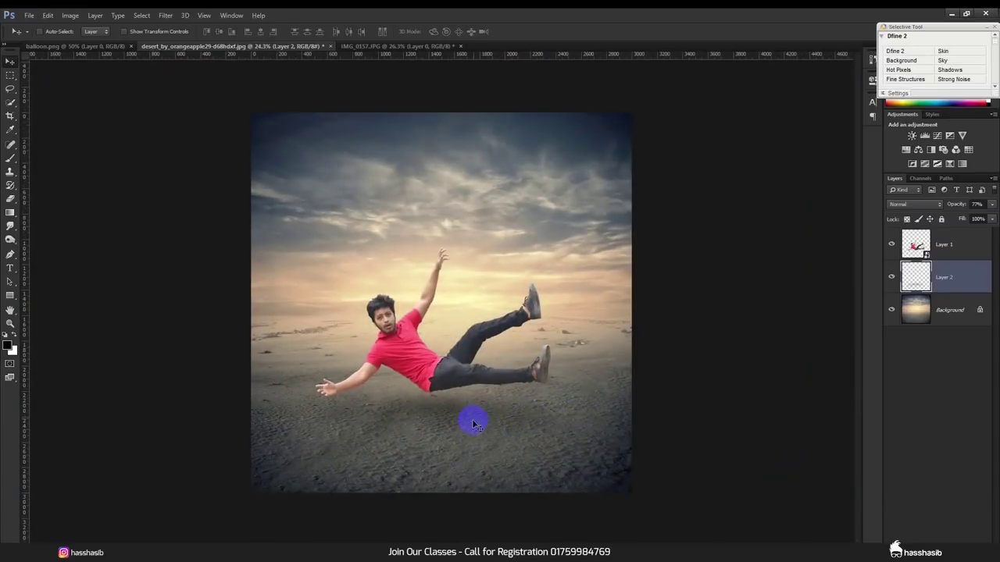
scroll(469, 418, "up", 3)
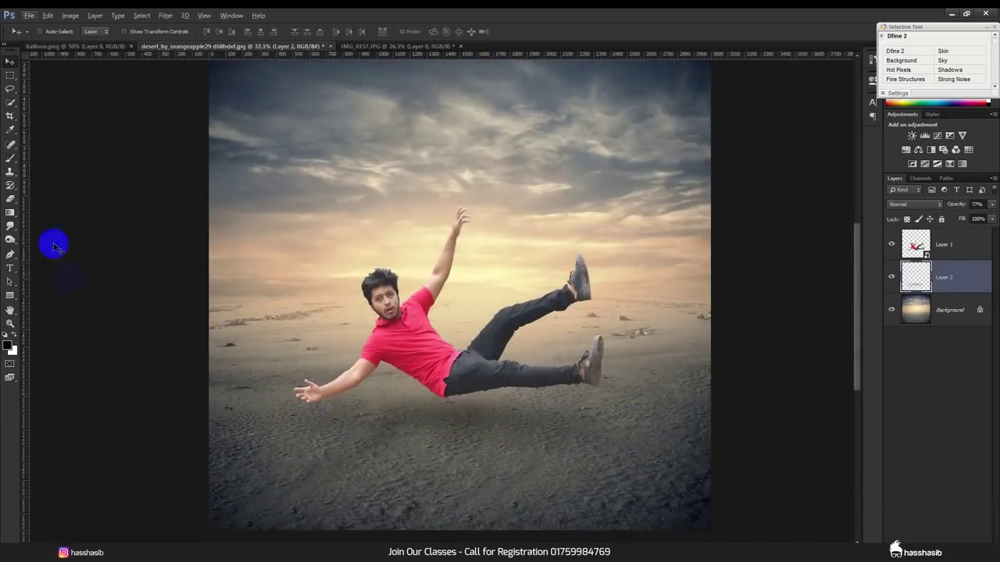
left_click(12, 159)
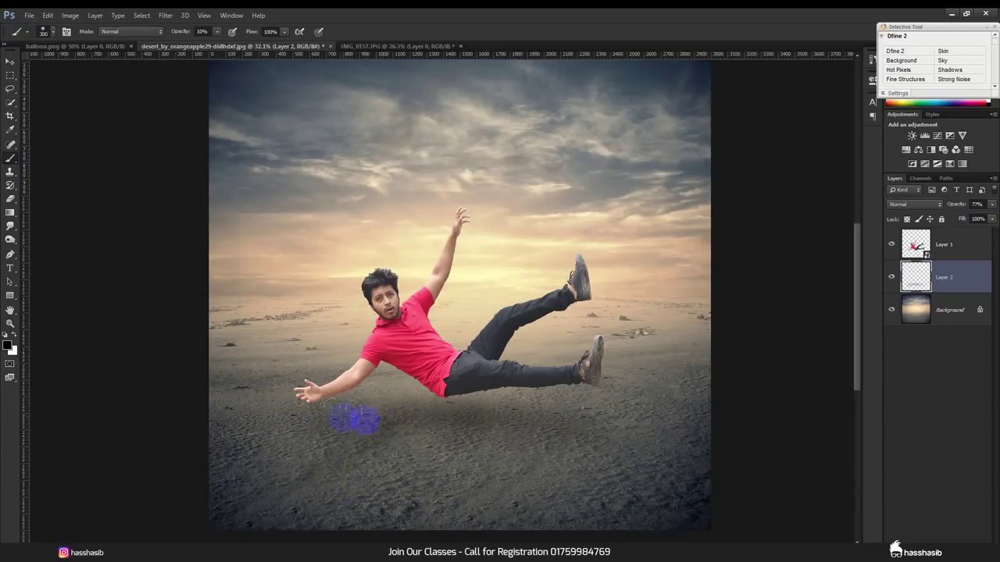
left_click(10, 61)
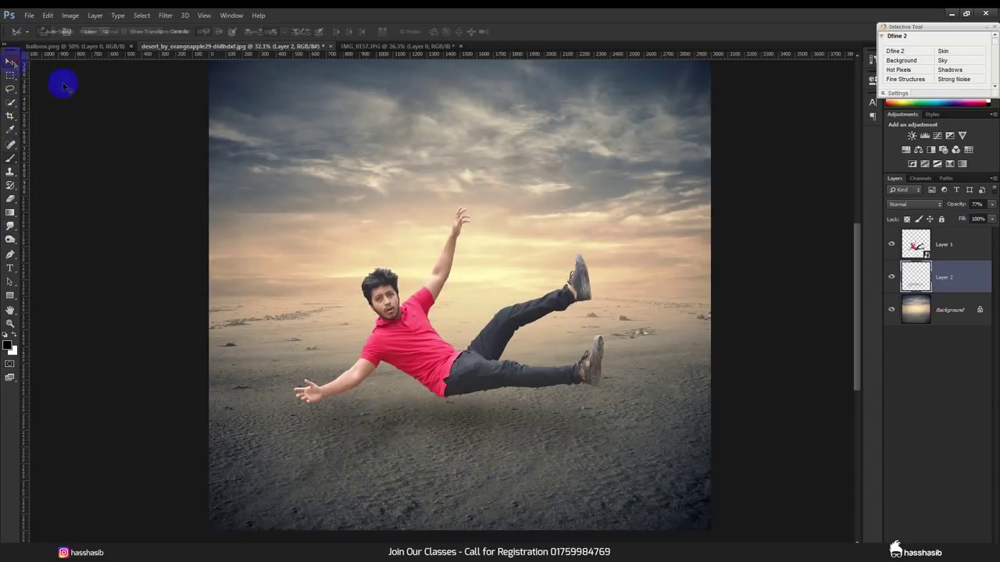
scroll(545, 401, "down", 2)
scroll(547, 406, "down", 1)
Step: Warp Layer 2 so its middle bends upward, and apply the warp
key("ctrl+t")
right_click(469, 410)
left_click(504, 311)
mouse_move(435, 434)
left_mouse_down()
mouse_move(448, 384)
mouse_move(455, 411)
left_mouse_up()
key("Return")
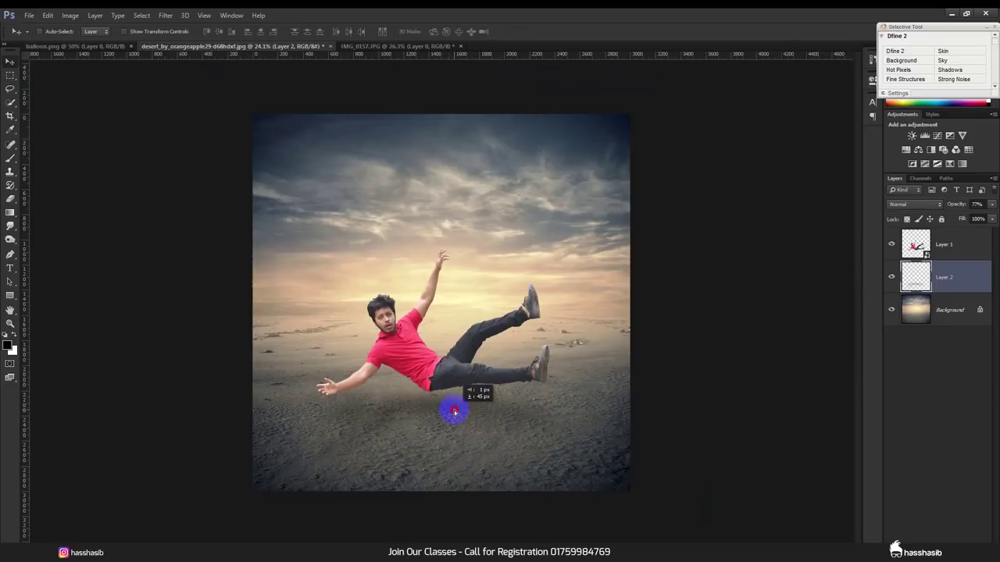
Step: Copy the balloon layer into IMG_0157, then close it, saving as IMG_0157 PSD
left_click(107, 47)
left_click_drag(422, 215, 538, 238)
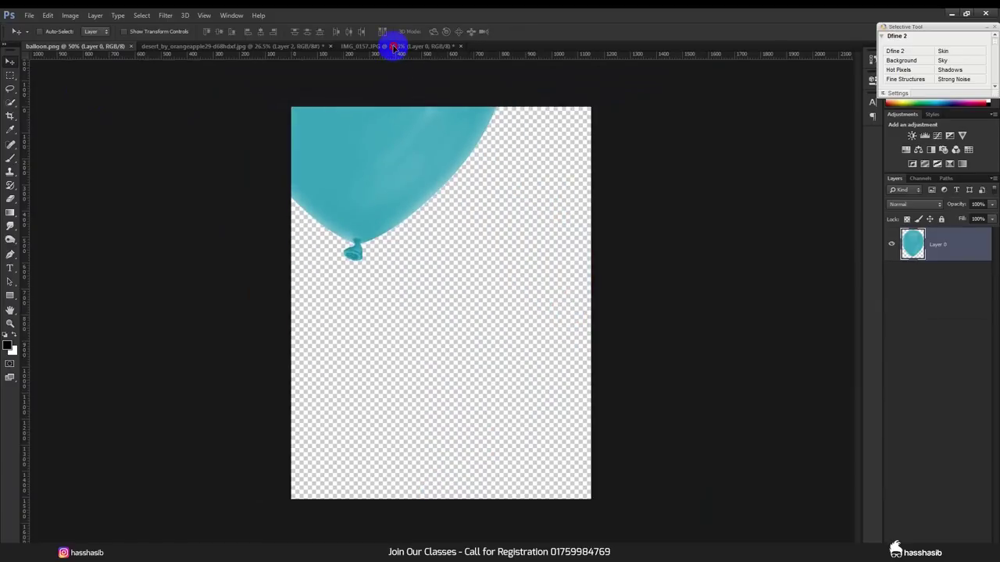
scroll(538, 238, "down", 5)
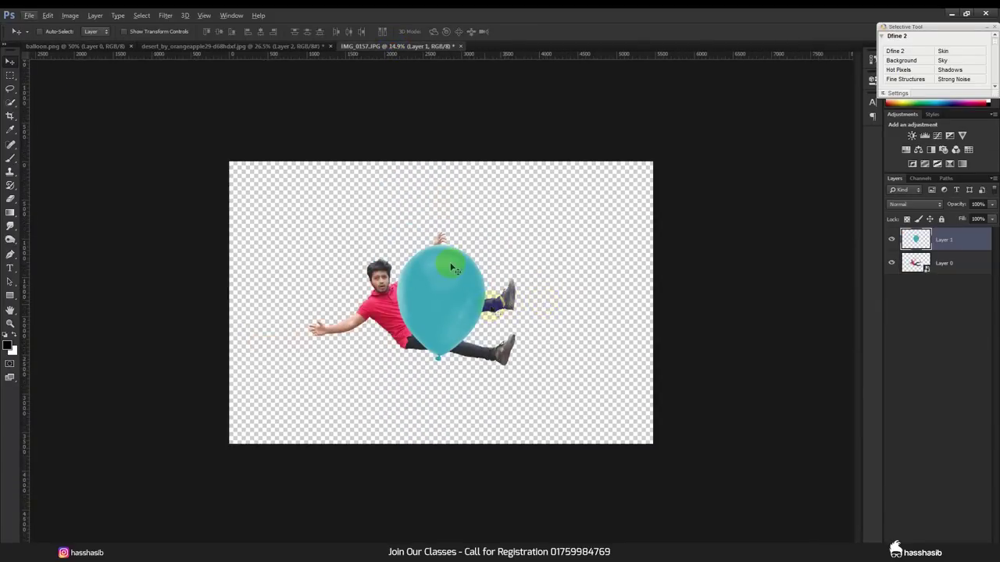
left_click(461, 46)
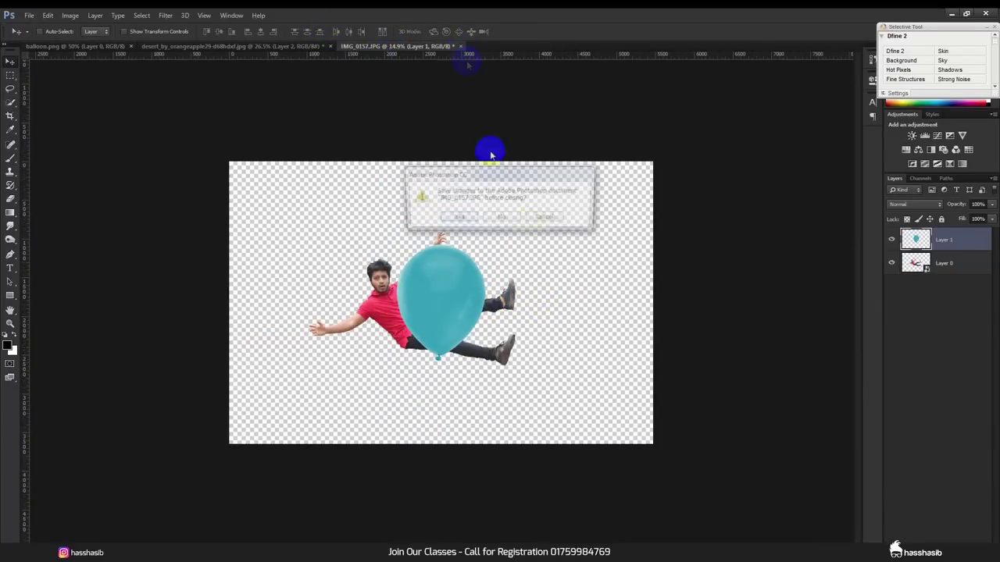
left_click(539, 218)
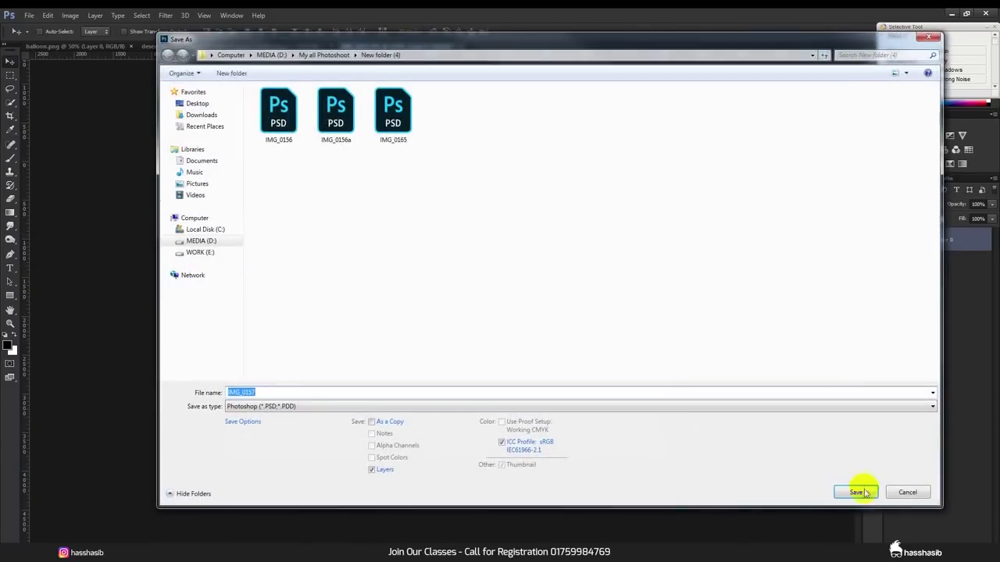
left_click(859, 492)
left_click(456, 47)
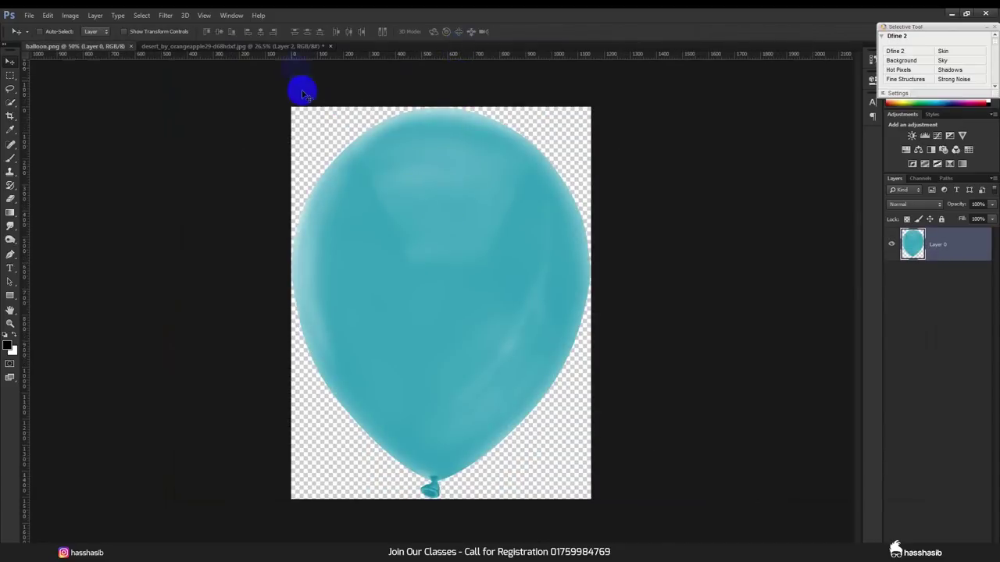
Step: Bring the balloon into the desert composite above the man's layer as a Smart Object
left_click_drag(372, 173, 520, 233)
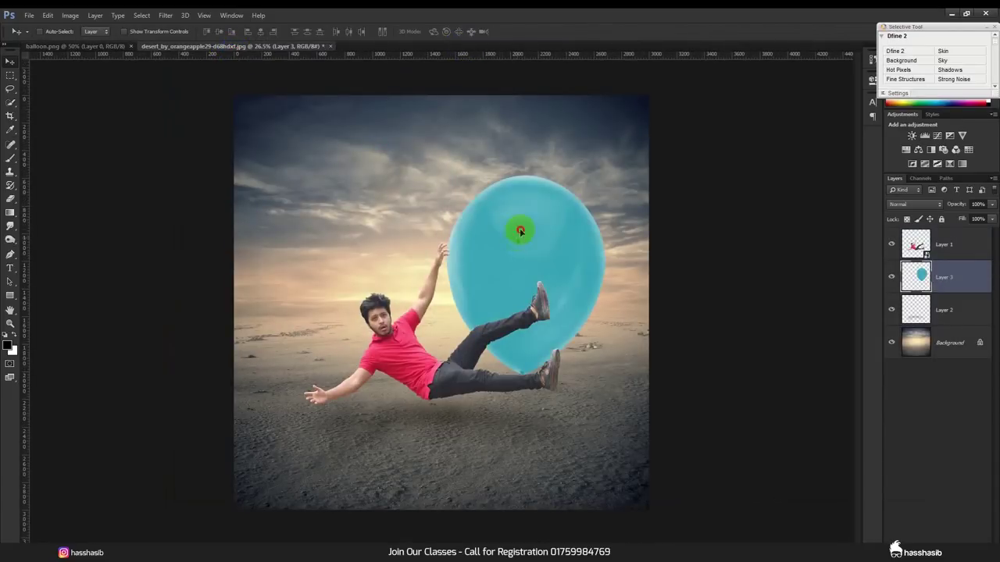
left_click_drag(976, 272, 954, 235)
right_click(954, 235)
left_click(870, 204)
Step: Shrink the balloon to about 34%, tilt it roughly 16°, and place it upper left
key("ctrl+t")
mouse_move(625, 157)
left_mouse_down()
mouse_move(496, 320)
mouse_move(289, 152)
mouse_move(412, 221)
mouse_move(408, 212)
left_mouse_up()
mouse_move(314, 207)
left_mouse_down()
mouse_move(313, 193)
mouse_move(337, 175)
left_mouse_up()
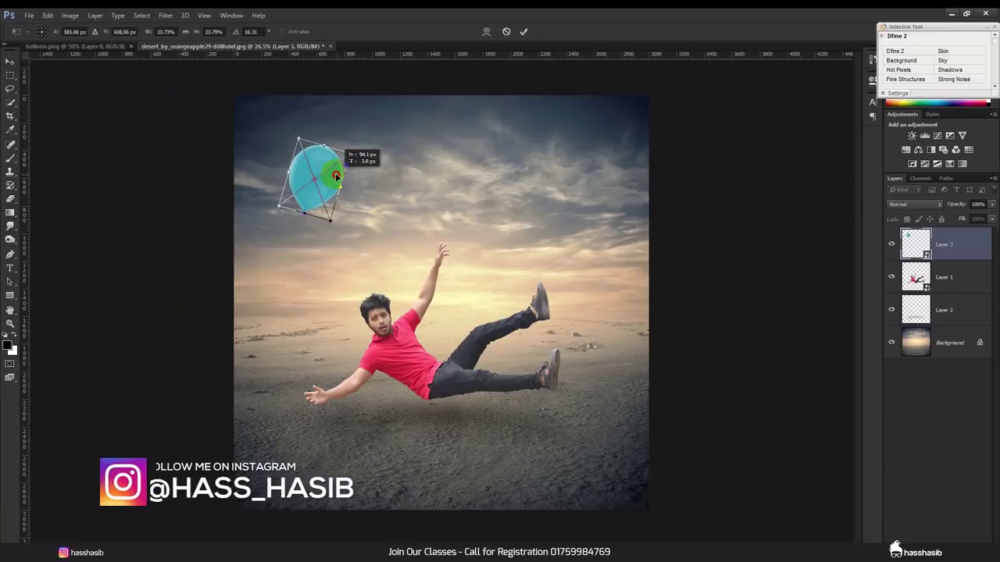
key("Return")
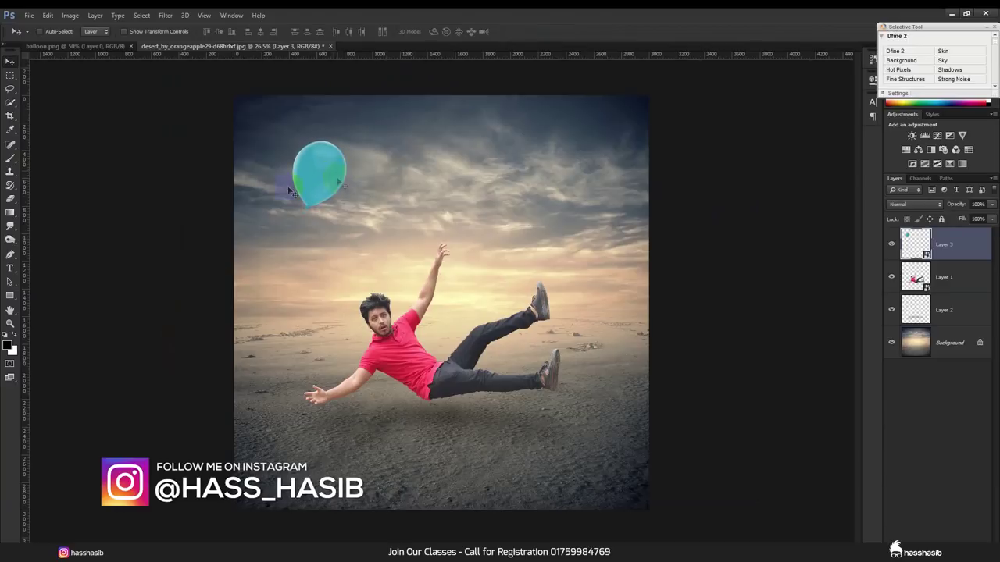
left_click(11, 254)
left_click(355, 297)
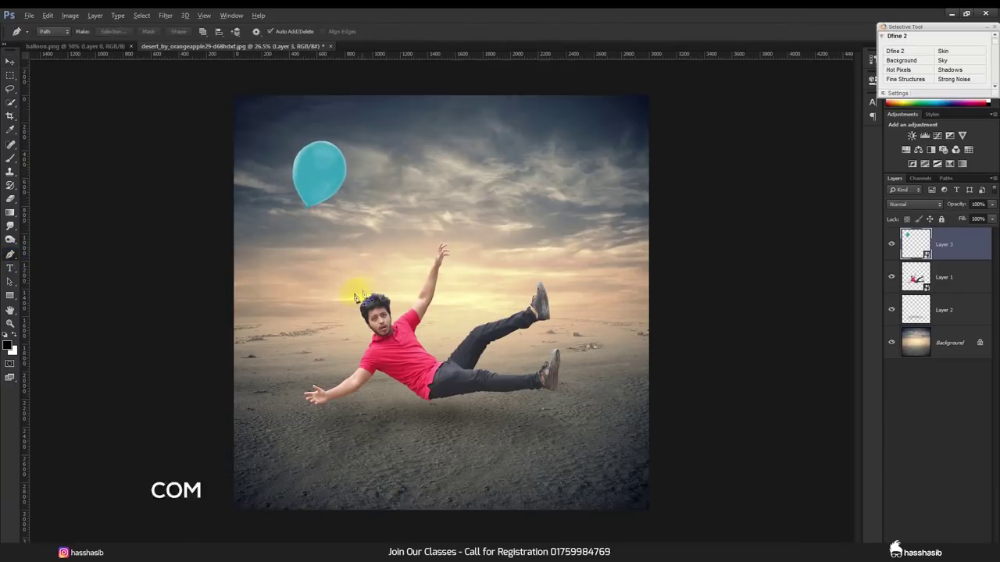
Step: Choose a small hard round brush from the brush presets
scroll(355, 297, "up", 3)
left_click(10, 162)
right_click(297, 185)
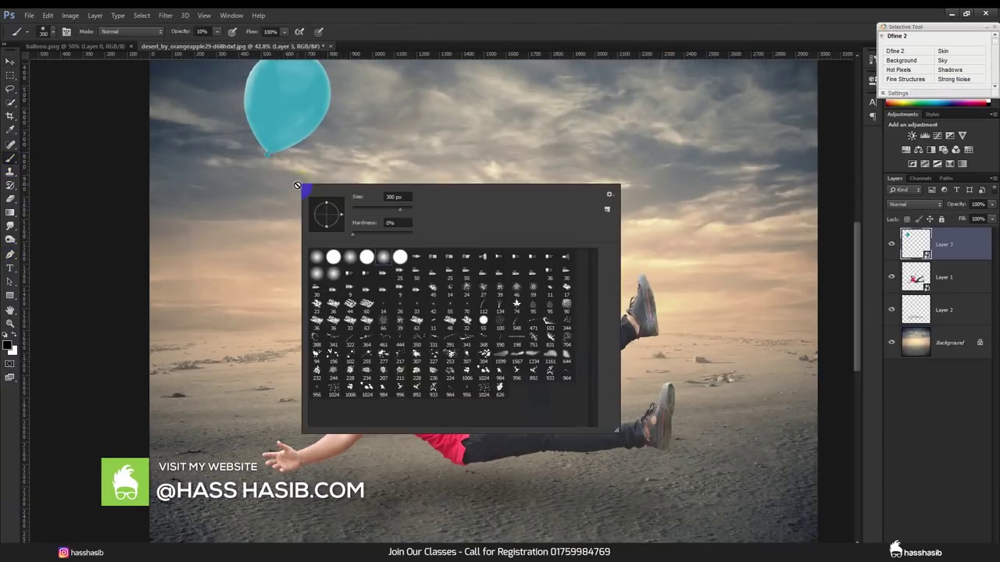
left_click(400, 256)
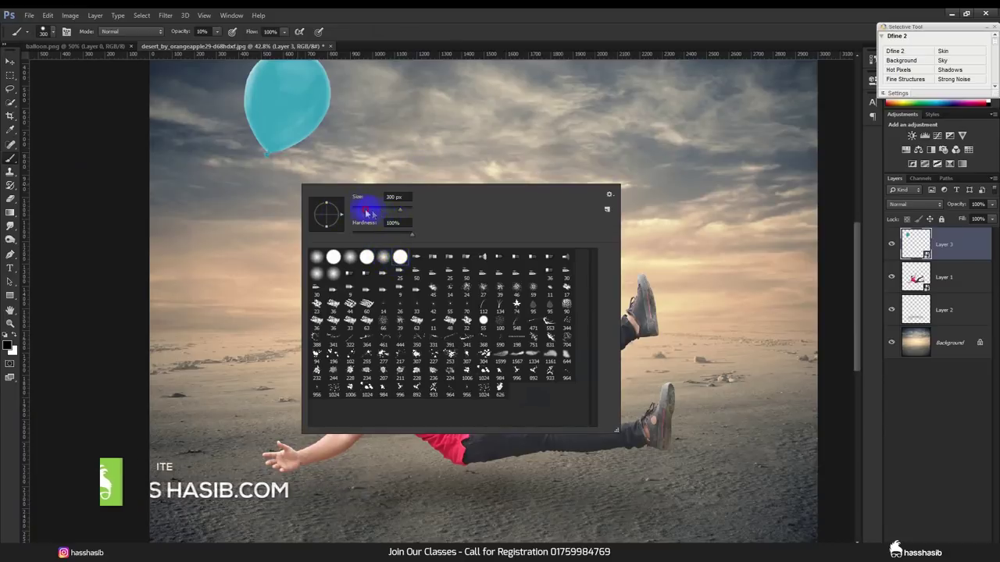
left_click_drag(367, 213, 381, 222)
left_click(964, 263)
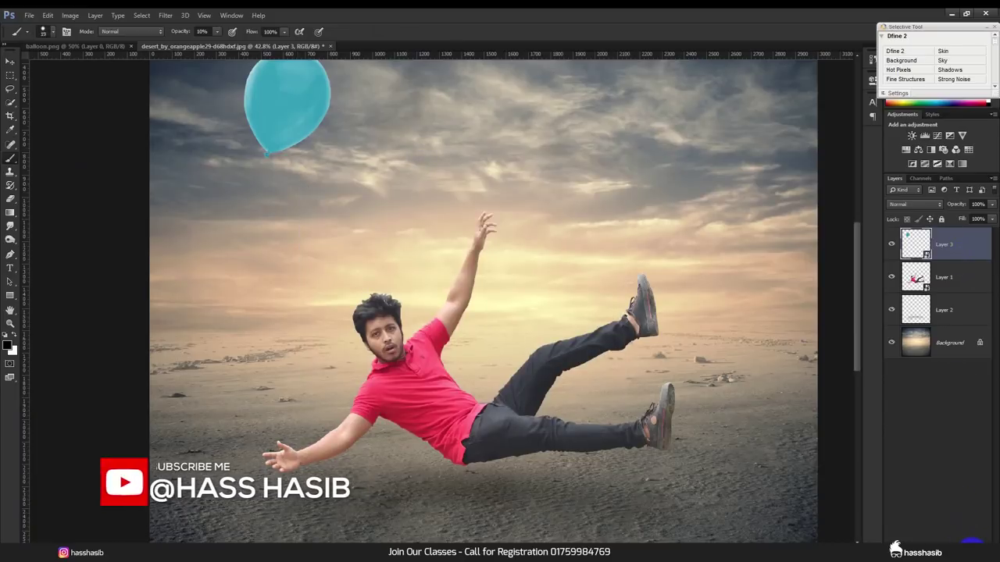
Step: Add a new empty string layer, testing and undoing strokes at 100% brush opacity
key("ctrl+shift+alt+n")
key("ctrl+z")
left_click_drag(180, 32, 234, 32)
left_click_drag(592, 195, 601, 279)
key("ctrl+z")
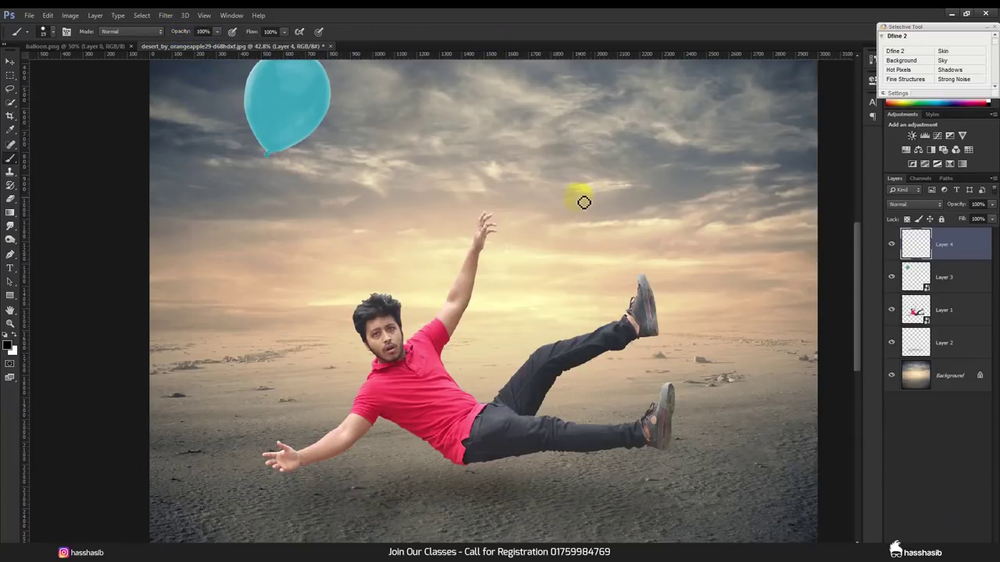
left_click_drag(577, 195, 594, 274)
key("ctrl+z")
key("ctrl+z")
left_click(10, 254)
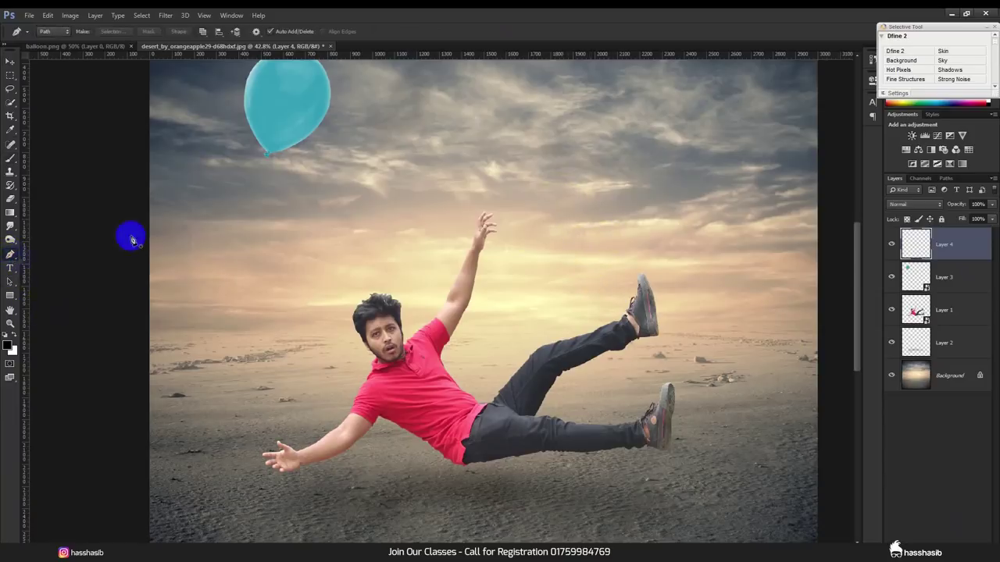
left_click(269, 161)
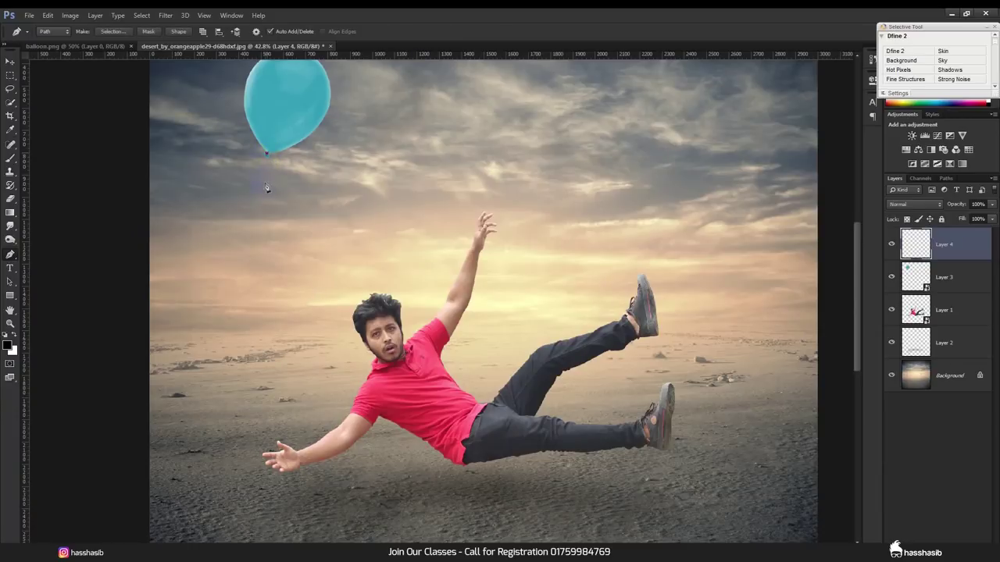
Step: Curve the string path from the balloon knot down toward the man's hand
left_click_drag(236, 261, 267, 316)
left_click(305, 437)
left_click_drag(306, 437, 297, 452)
scroll(316, 488, "up", 5)
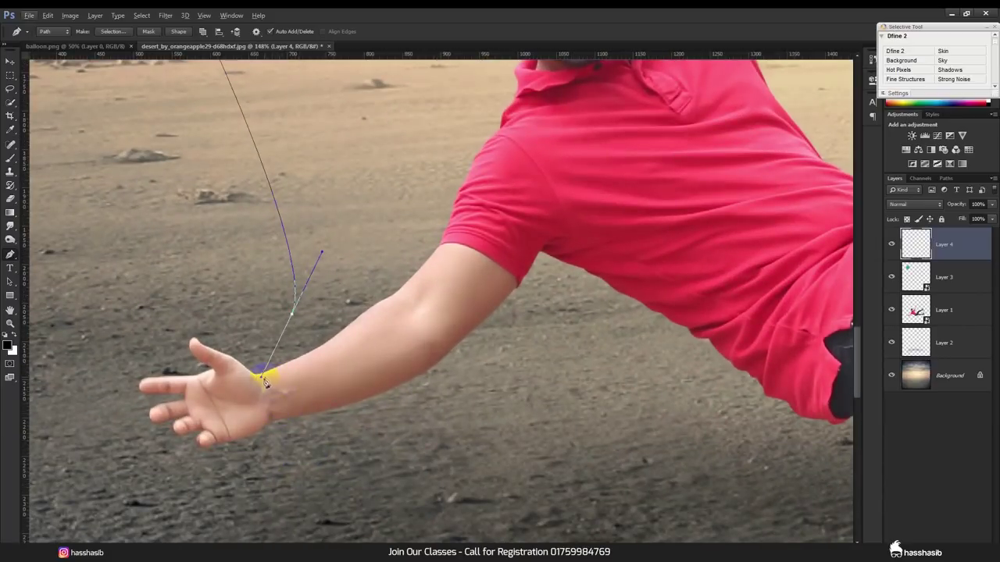
left_click(259, 379, "alt")
scroll(279, 431, "up", 2)
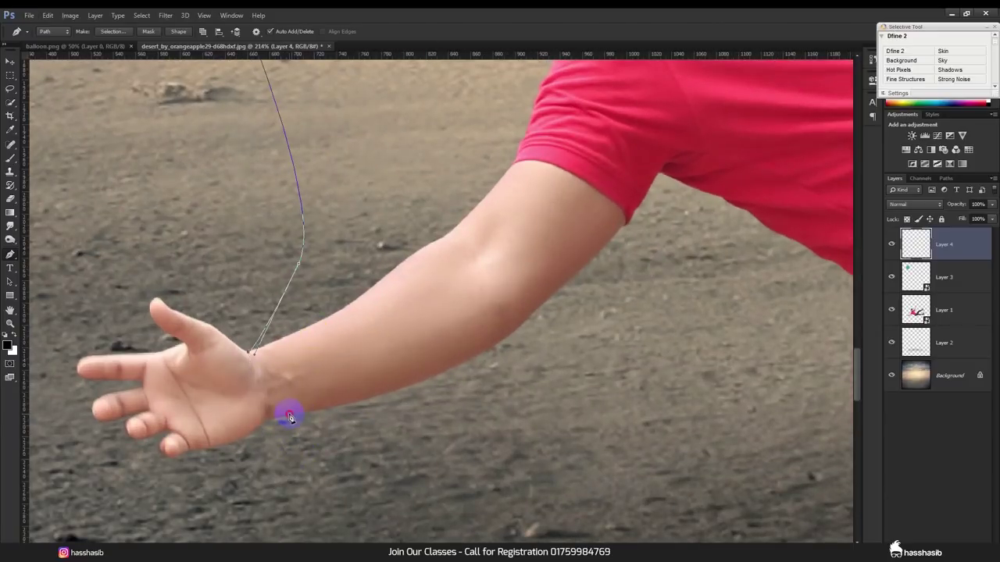
Step: Loop the path around the wrist and extend a loose dangling end toward the sand
left_click_drag(316, 393, 322, 390)
left_click_drag(250, 349, 254, 342)
left_click(162, 232)
left_click_drag(353, 227, 352, 122)
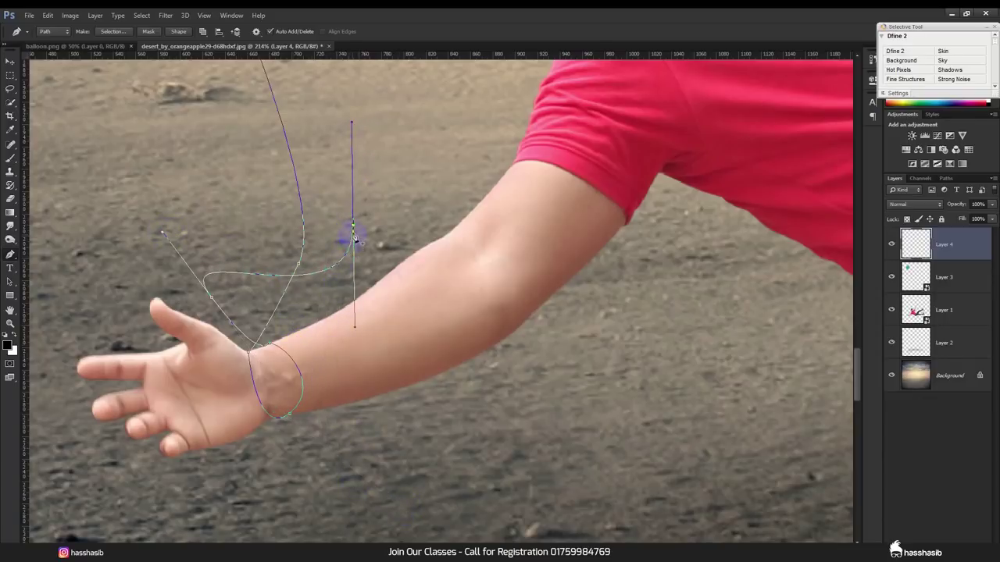
key("ctrl+z")
mouse_move(306, 290)
left_mouse_down()
mouse_move(301, 332)
mouse_move(290, 313)
left_mouse_up()
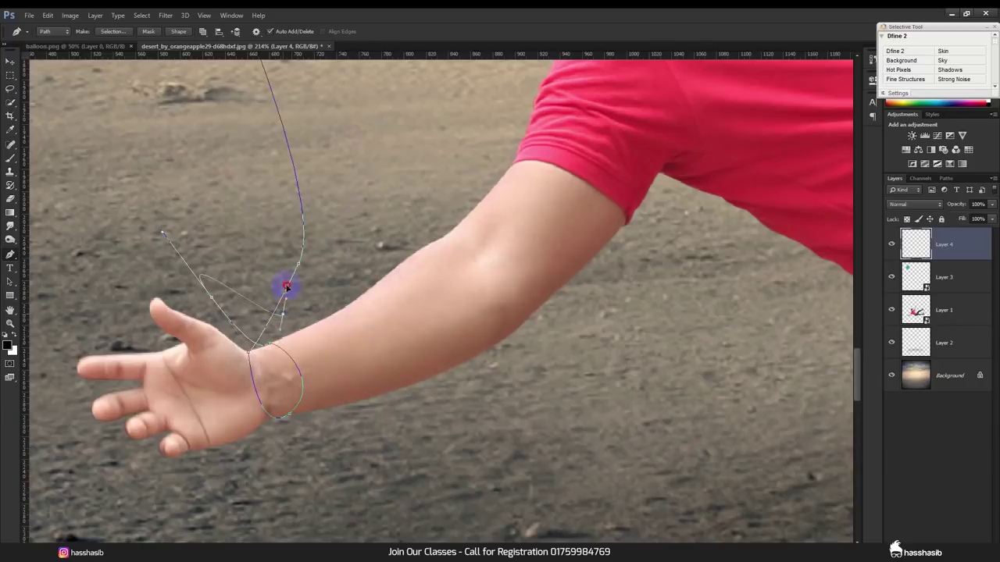
left_click_drag(259, 335, 289, 340)
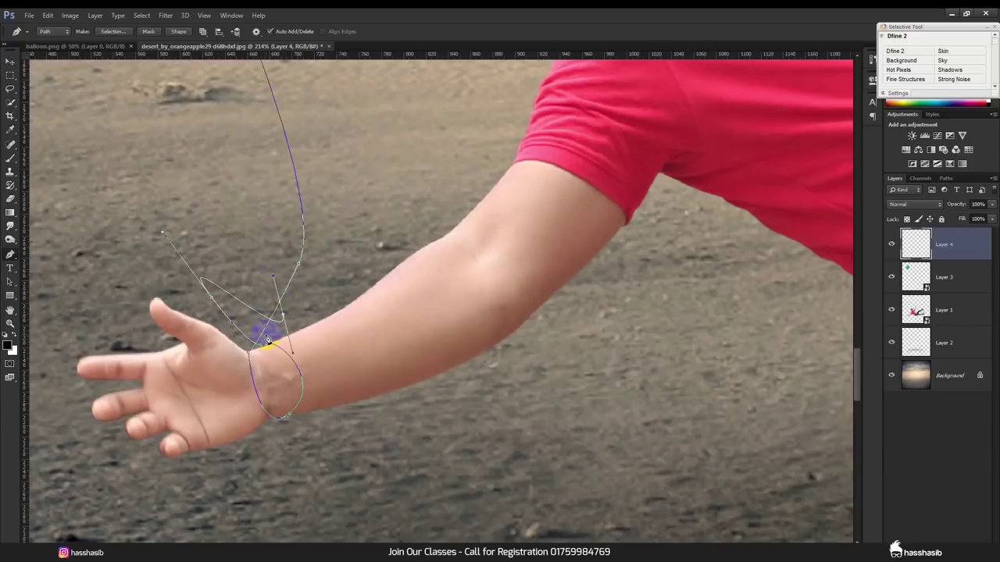
mouse_move(320, 412)
left_mouse_down()
mouse_move(285, 460)
mouse_move(276, 515)
left_mouse_up()
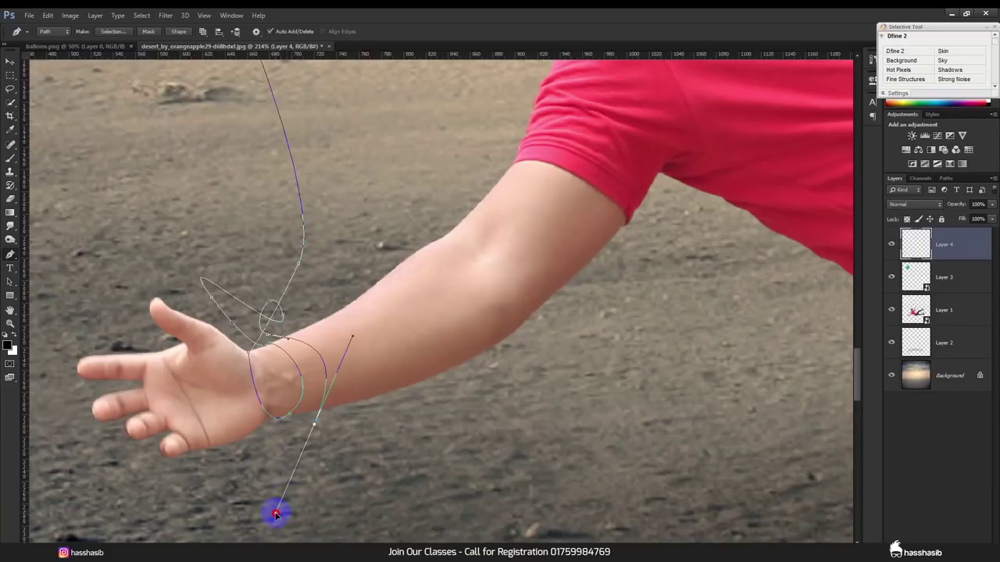
left_click_drag(422, 472, 507, 449)
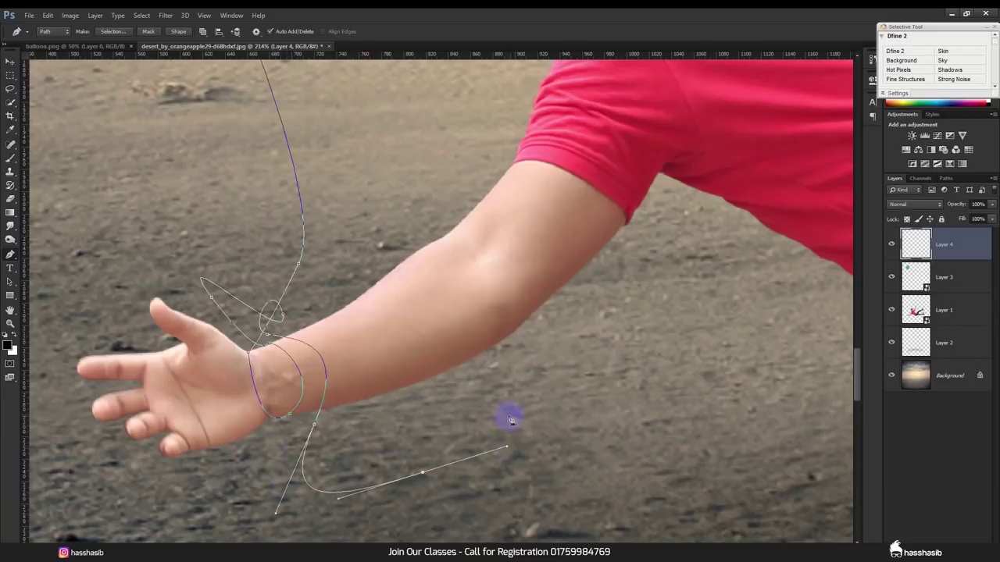
scroll(464, 384, "down", 2)
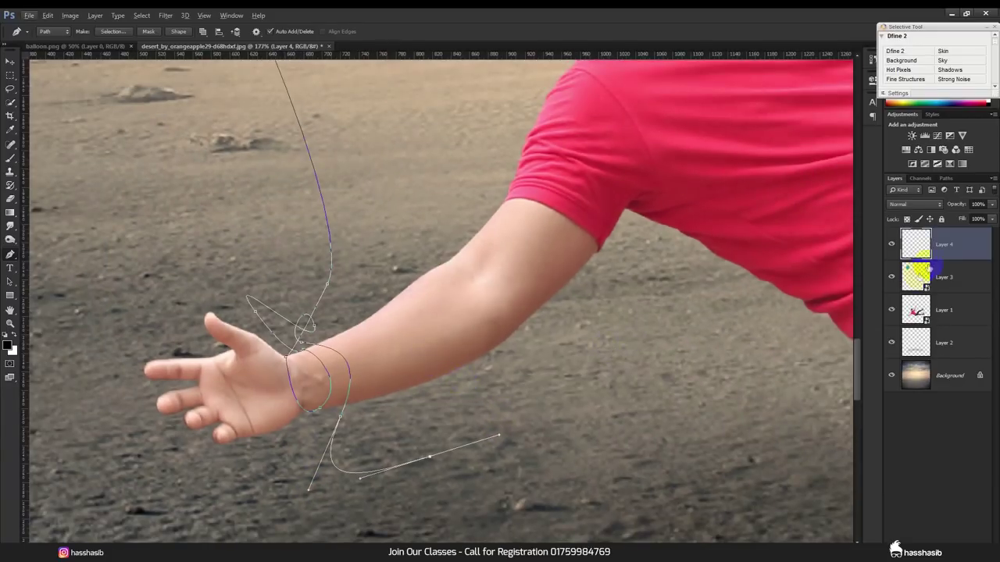
Step: Try a brush stroke on the string path, then undo it as too thick
right_click(434, 259)
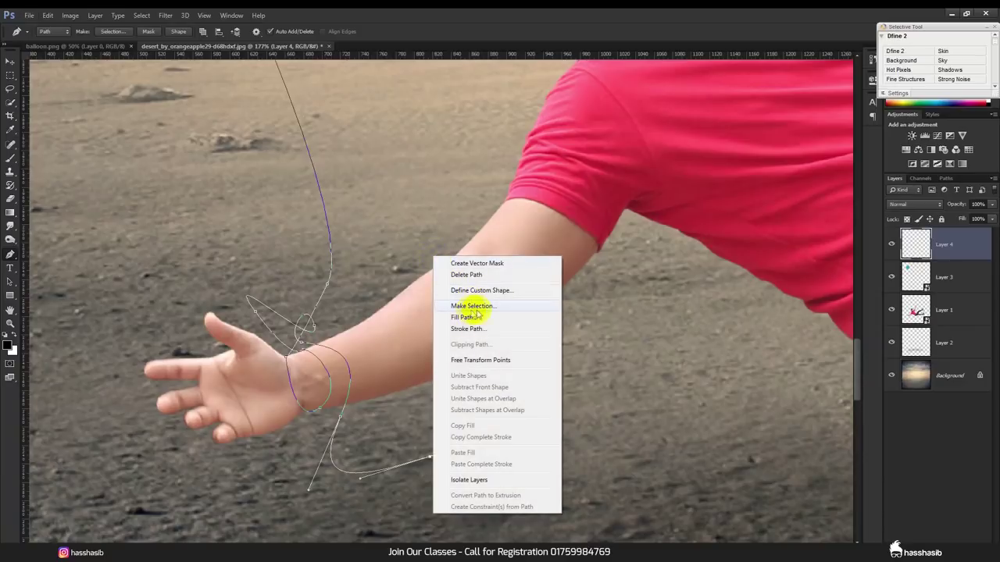
left_click(466, 323)
left_click(567, 195)
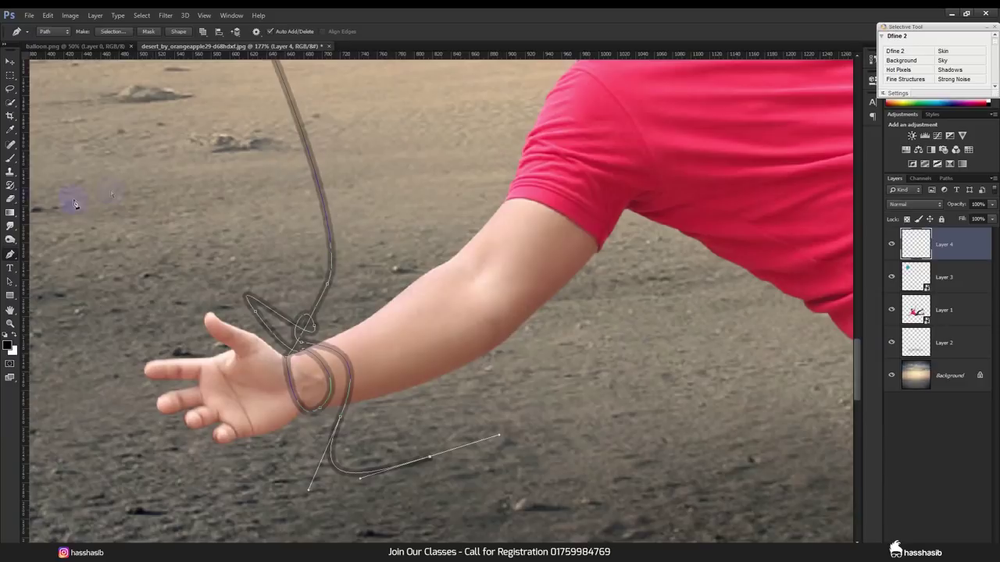
left_click(10, 157)
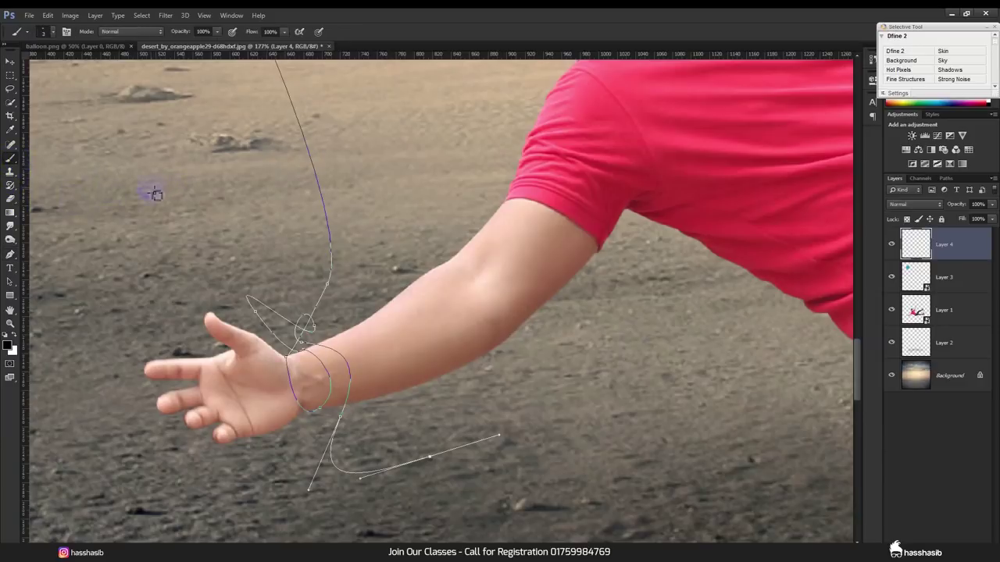
left_click_drag(152, 191, 214, 274)
key("ctrl+z")
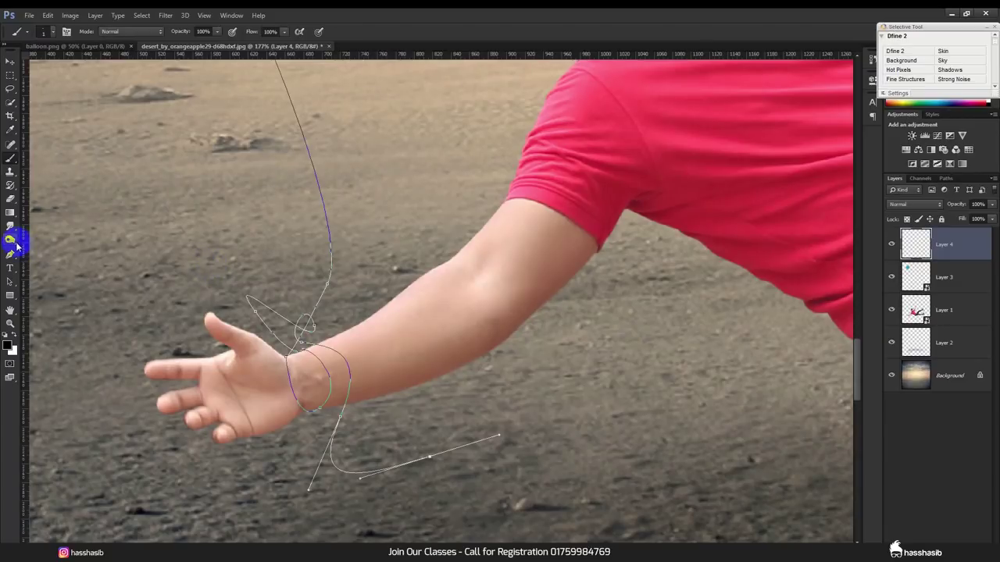
Step: Stroke the string path in black with the brush on Layer 4
left_click(9, 254)
right_click(143, 239)
left_click(221, 285)
left_click(552, 172)
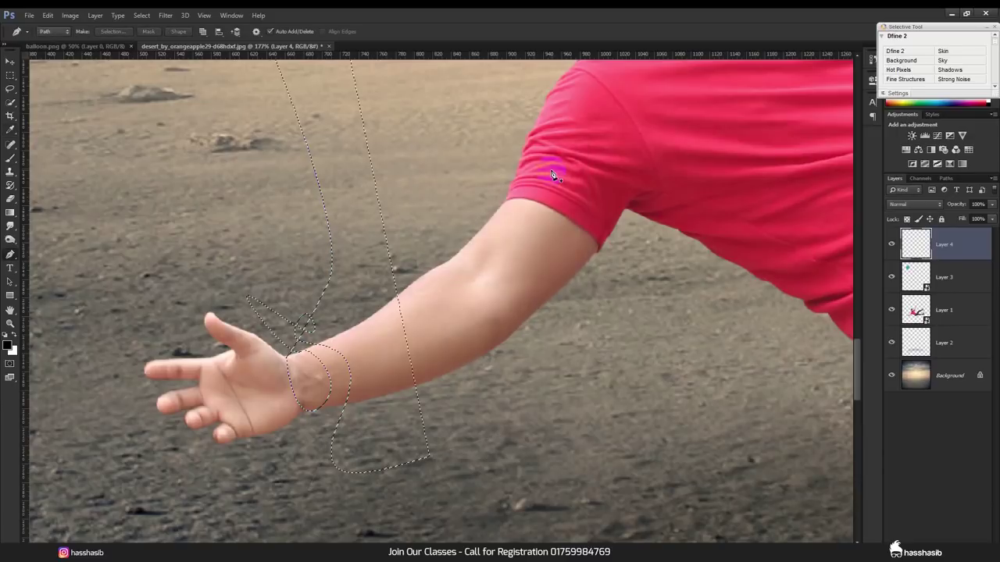
key("ctrl+d")
right_click(495, 169)
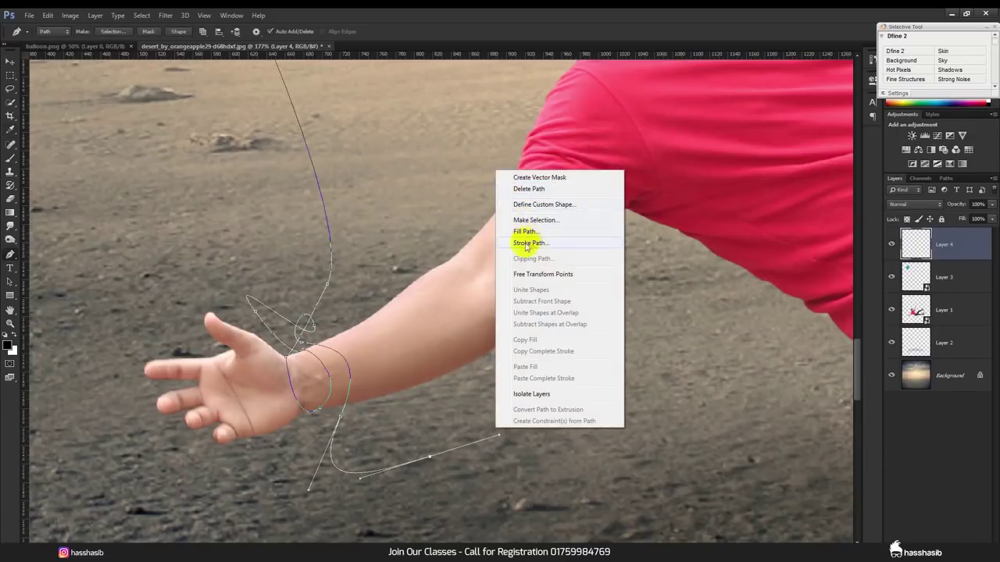
left_click(529, 243)
left_click(568, 196)
Step: Delete the string path, load the arm as a selection, and pick a hard round eraser
right_click(444, 194)
left_click(477, 213)
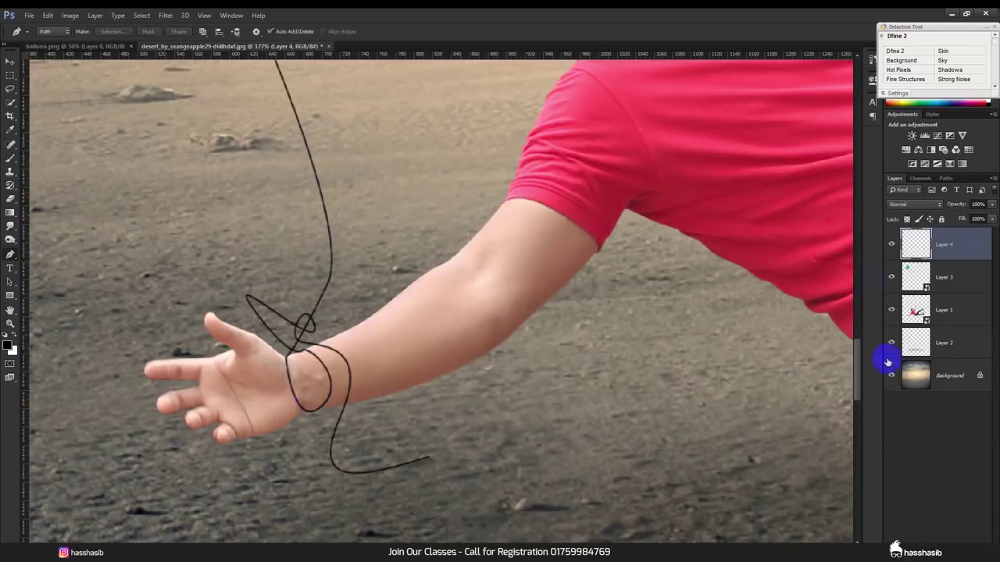
left_click(915, 310, "ctrl")
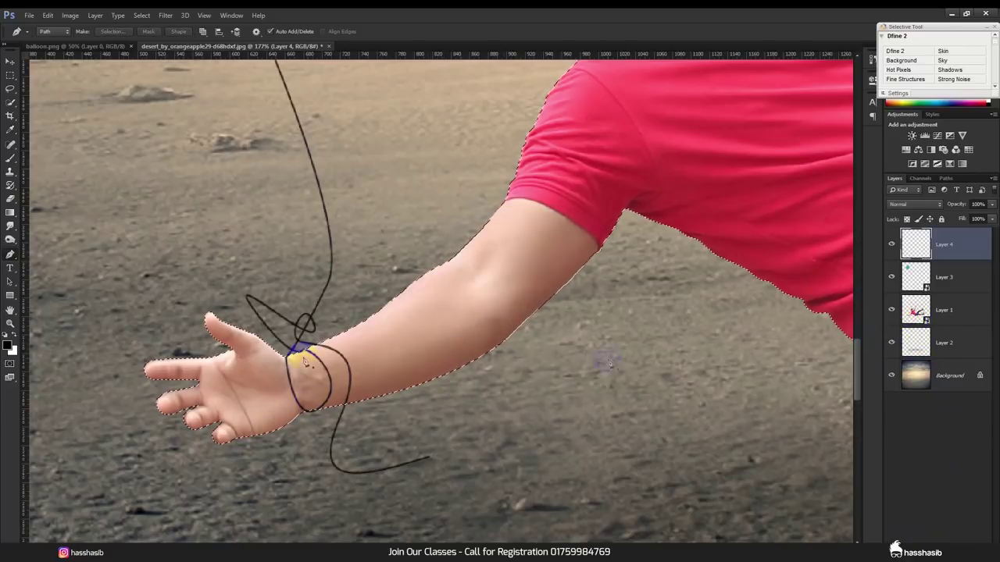
left_click(10, 200)
scroll(179, 350, "up", 2)
right_click(359, 312)
left_click(455, 378)
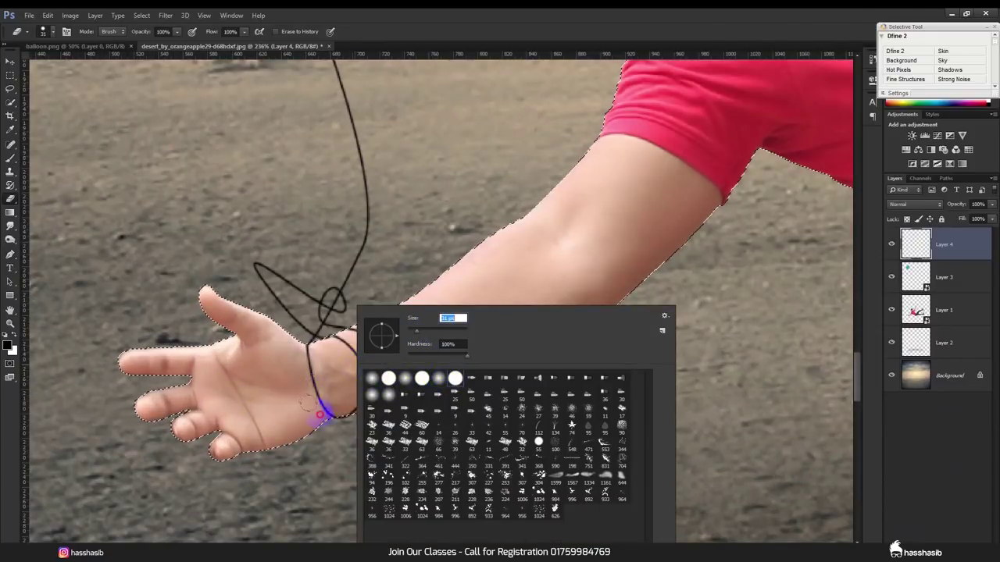
left_click(321, 418)
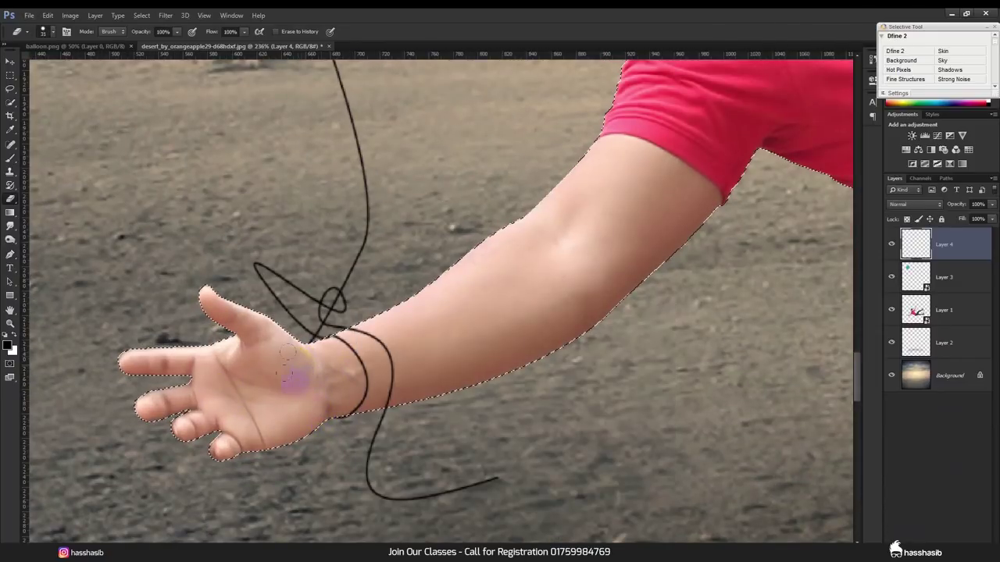
Step: Erase the string loop lying over the arm and clear the selection
mouse_move(362, 326)
left_mouse_down()
mouse_move(375, 331)
mouse_move(401, 384)
left_mouse_up()
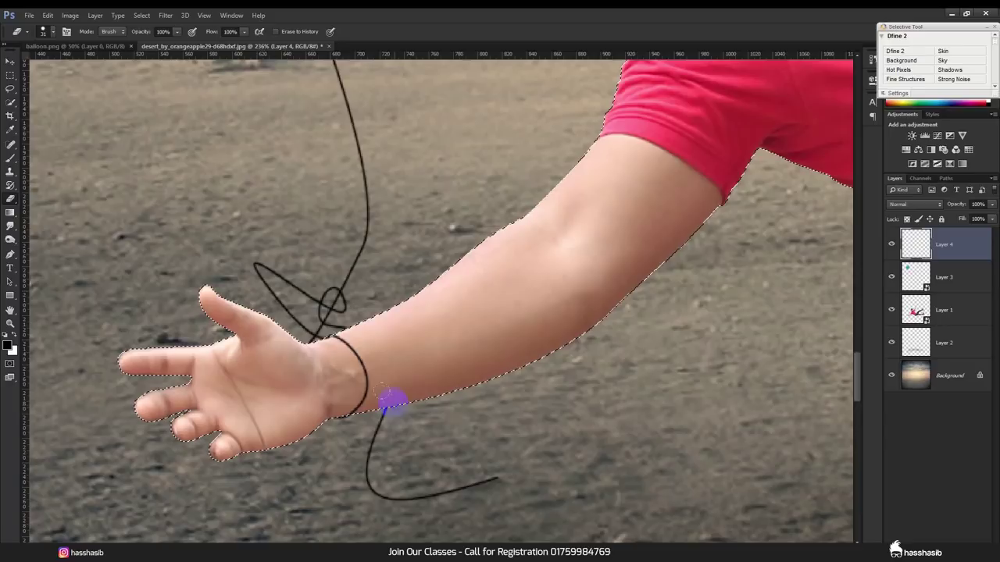
key("ctrl+d")
scroll(455, 396, "down", 3)
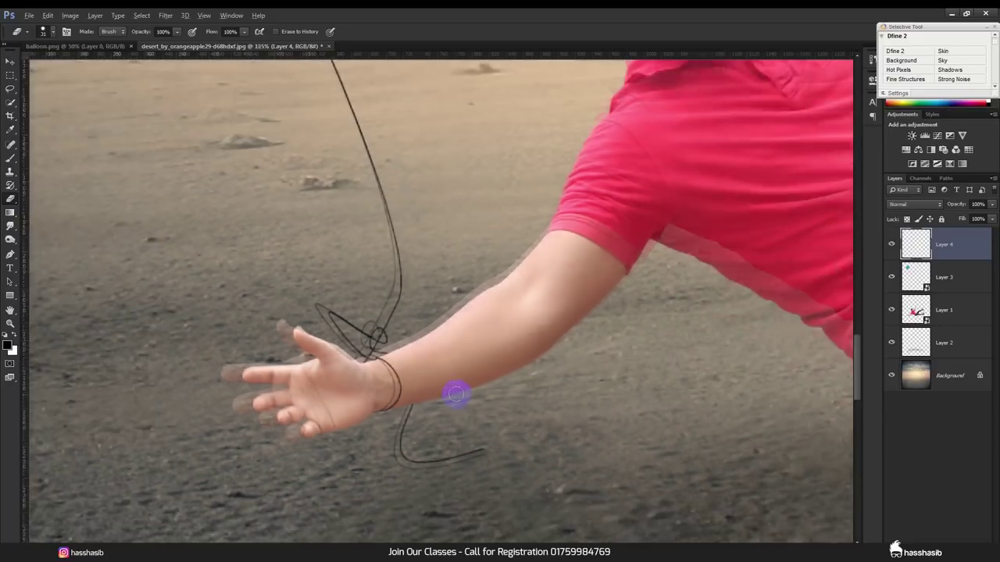
scroll(456, 396, "down", 4)
scroll(457, 397, "down", 3)
scroll(458, 399, "down", 1)
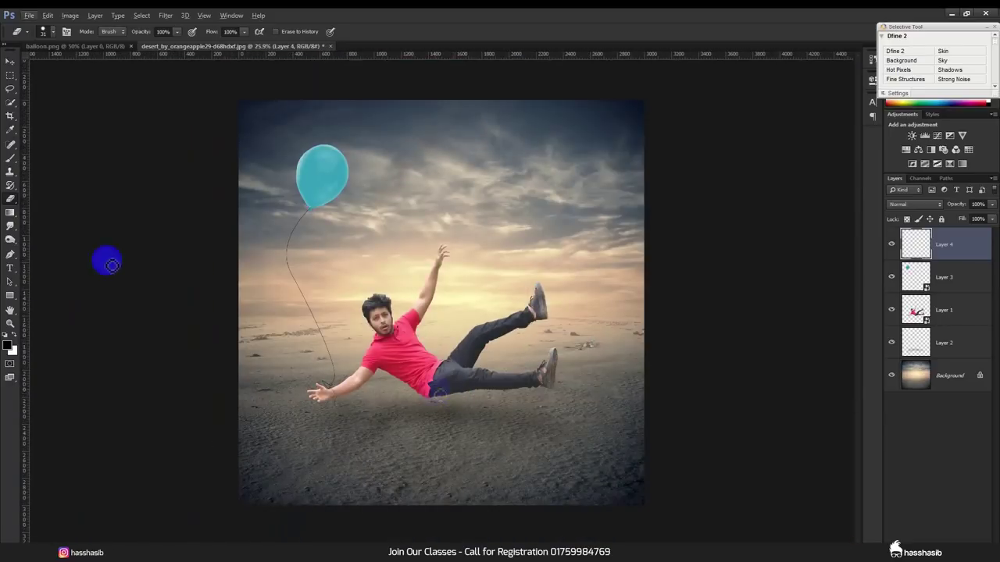
left_click(10, 61)
scroll(442, 354, "up", 1)
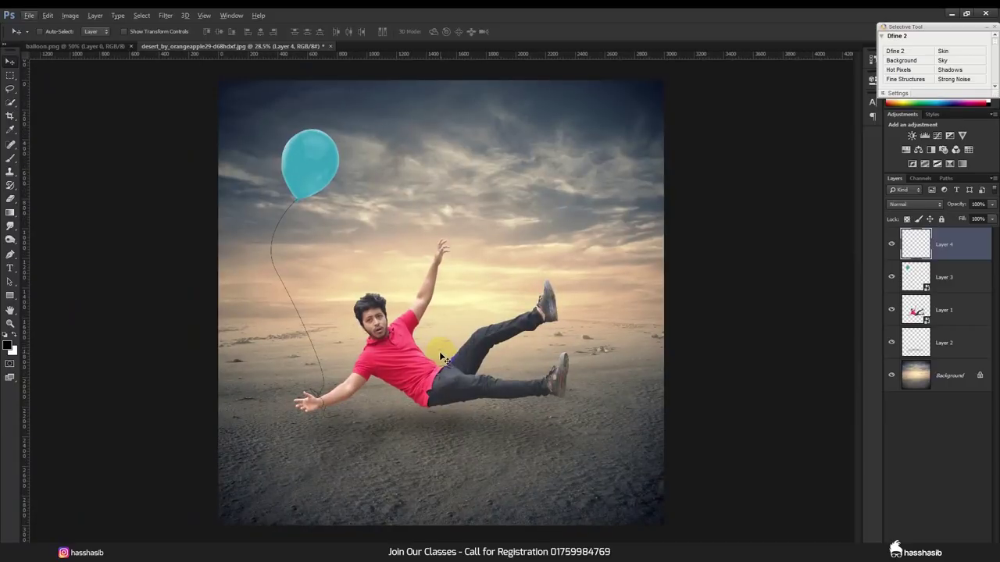
double_click(976, 249)
Step: Give Layer 4 a white Color Overlay sampled from the image
left_click(639, 145)
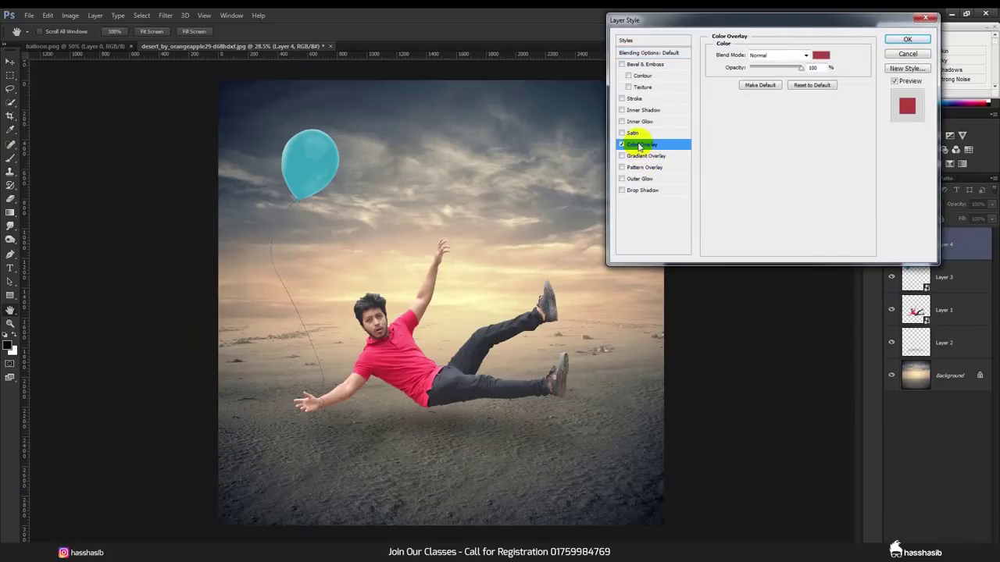
left_click(820, 54)
left_click(472, 277)
type("ffffff")
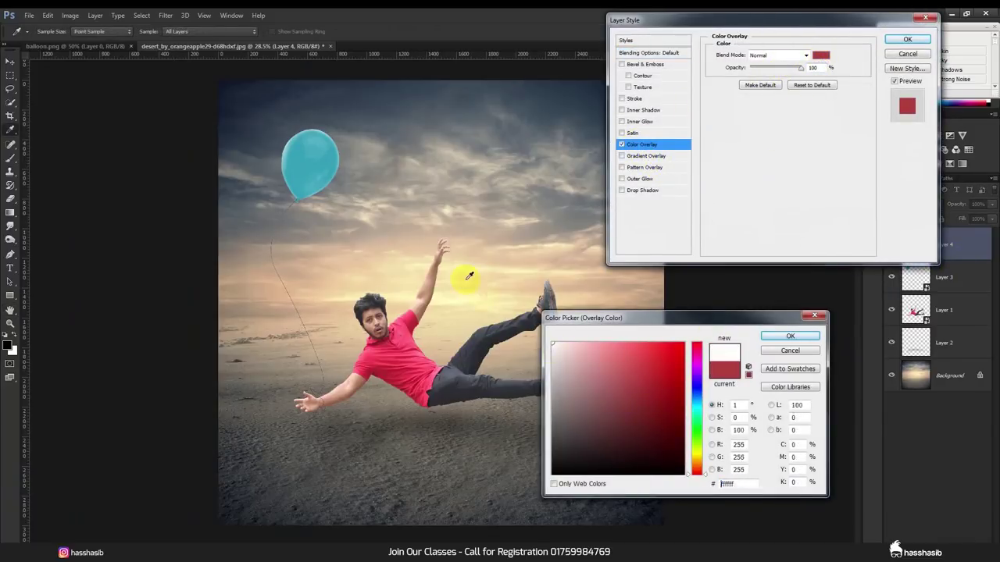
left_click(790, 336)
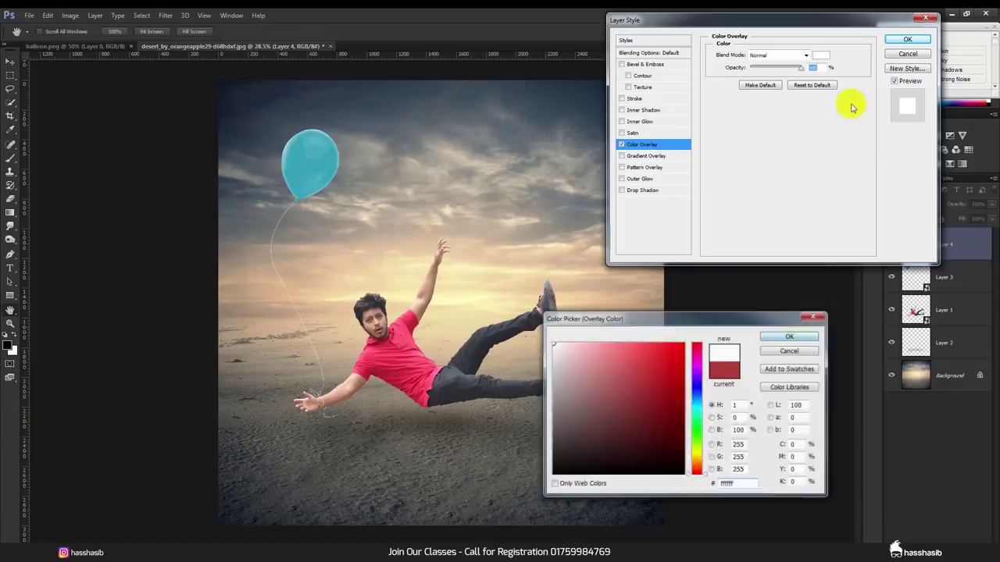
left_click(907, 39)
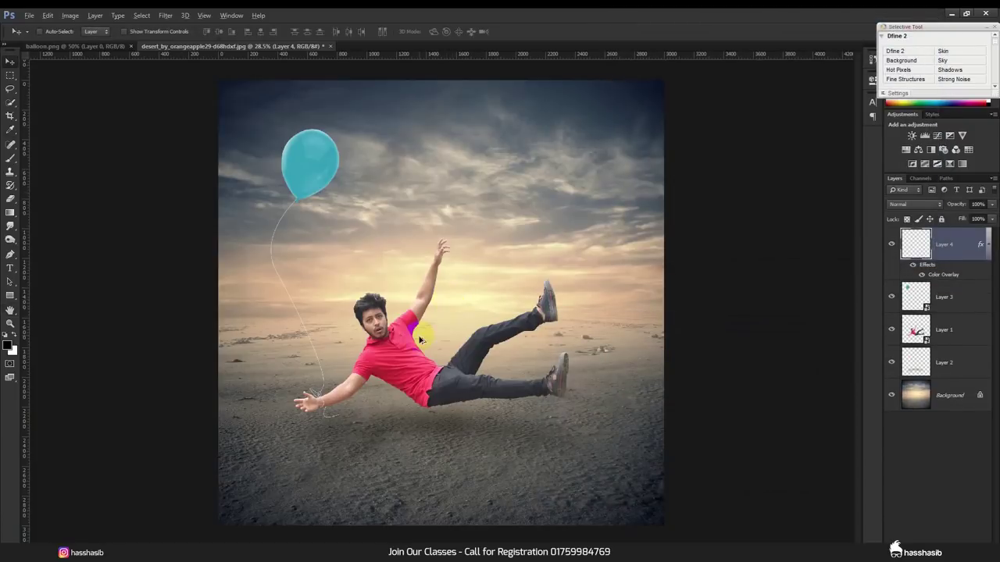
Step: Change the string's overlay colour to pale yellow #faeeb2 sampled from the sky
double_click(970, 245)
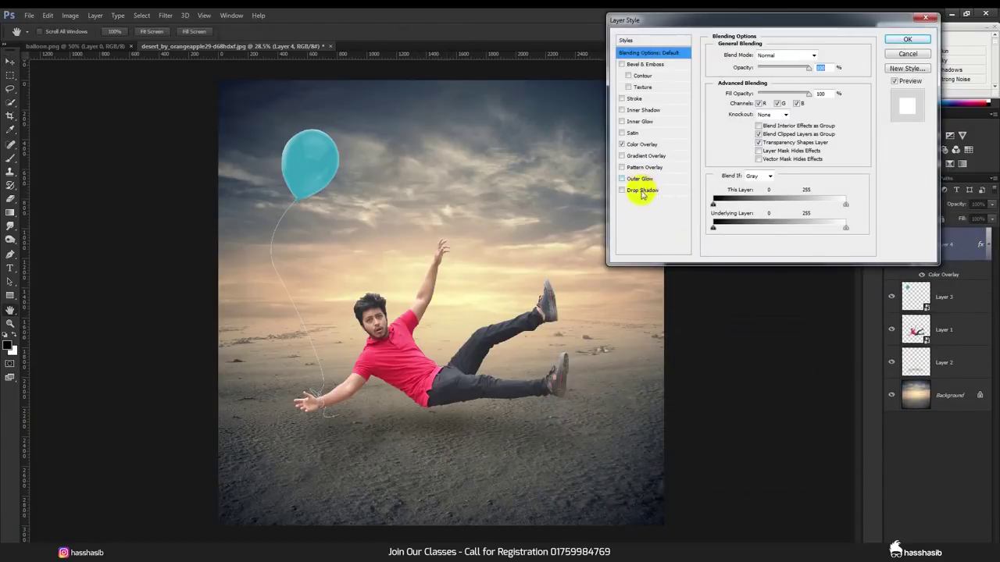
left_click(642, 145)
left_click(820, 55)
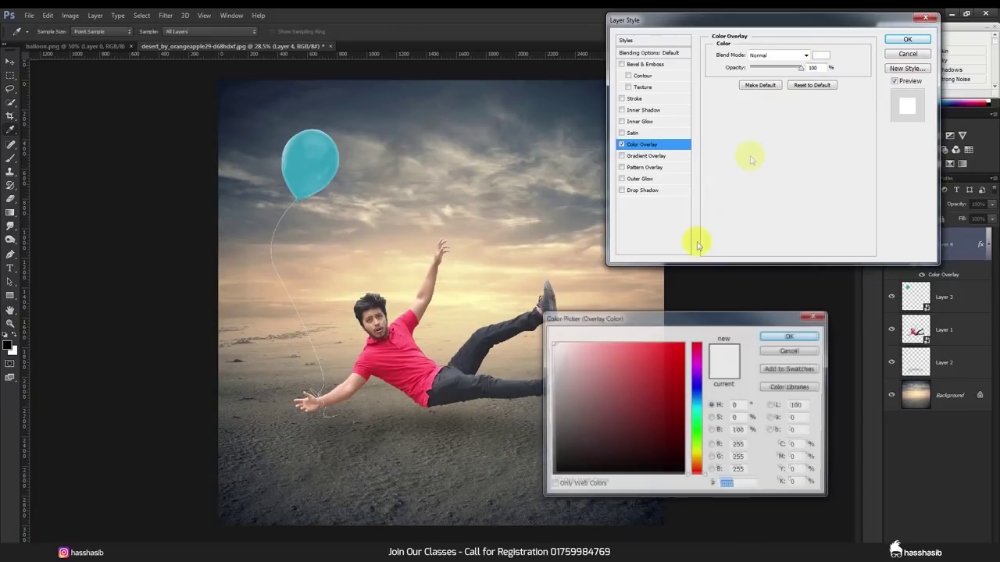
left_click(512, 293)
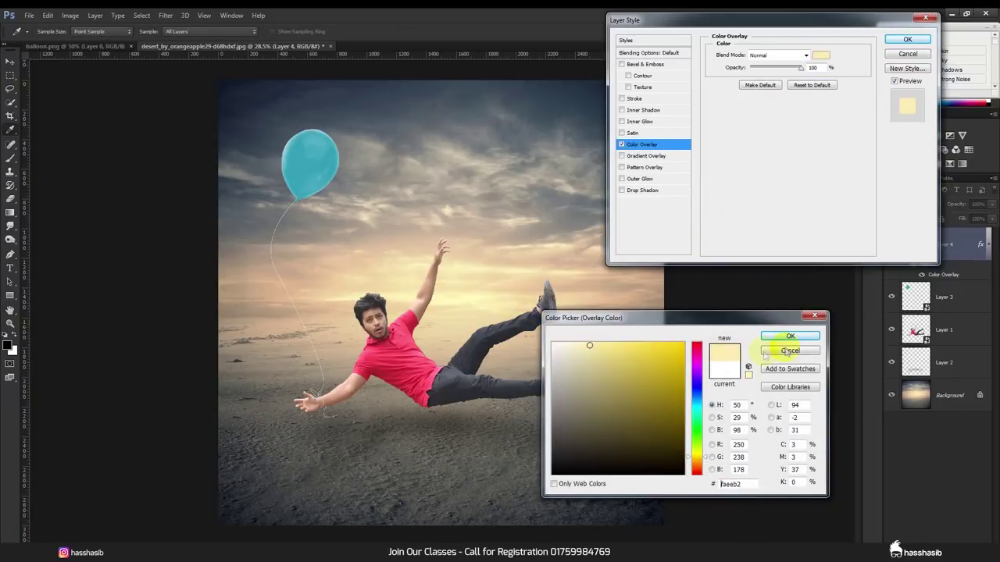
left_click(790, 336)
left_click(924, 39)
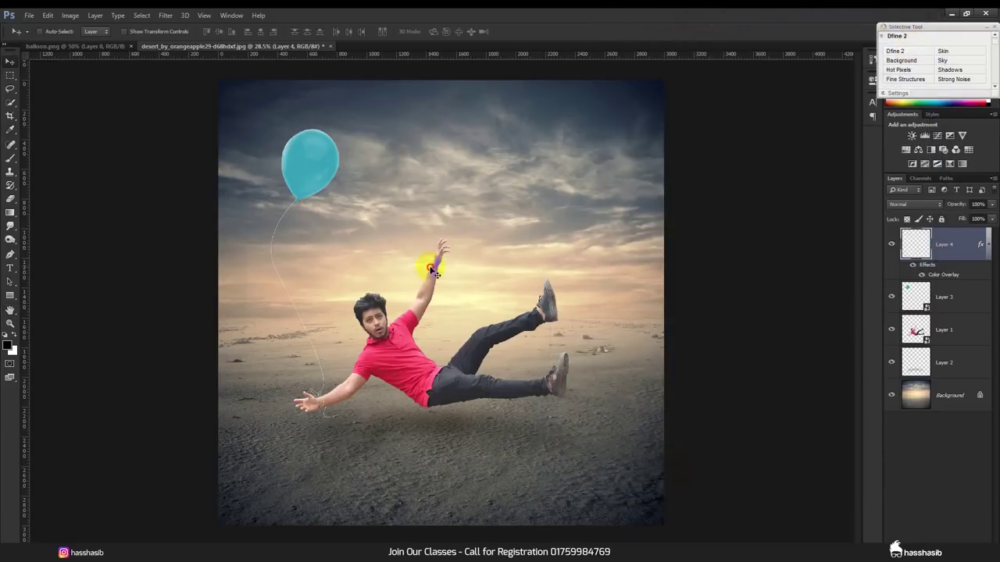
left_click(986, 251)
left_click(925, 277)
left_click(949, 256, "shift")
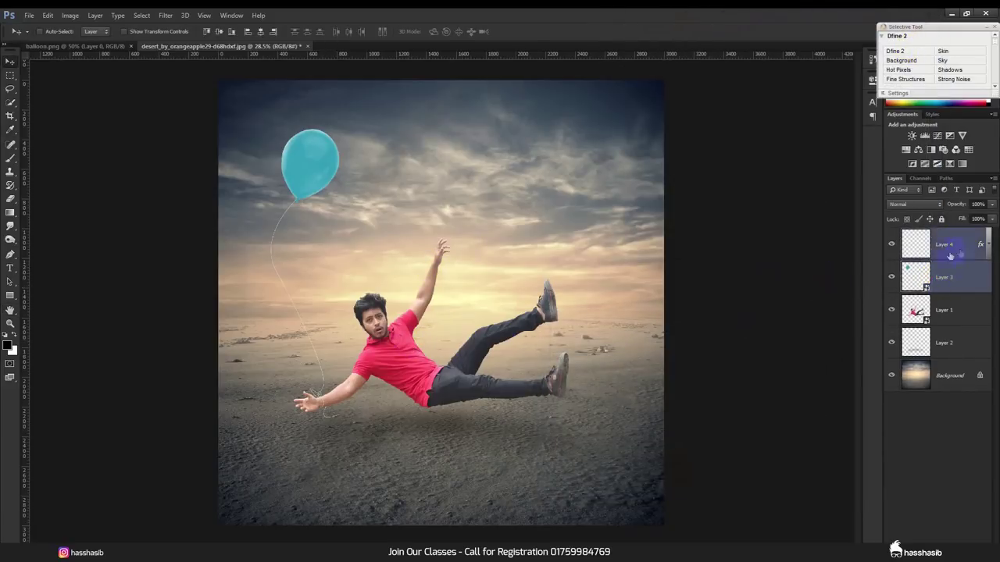
Step: Duplicate the balloon and string, flip the copy horizontally, and move it right
left_click_drag(342, 262, 549, 267, "alt")
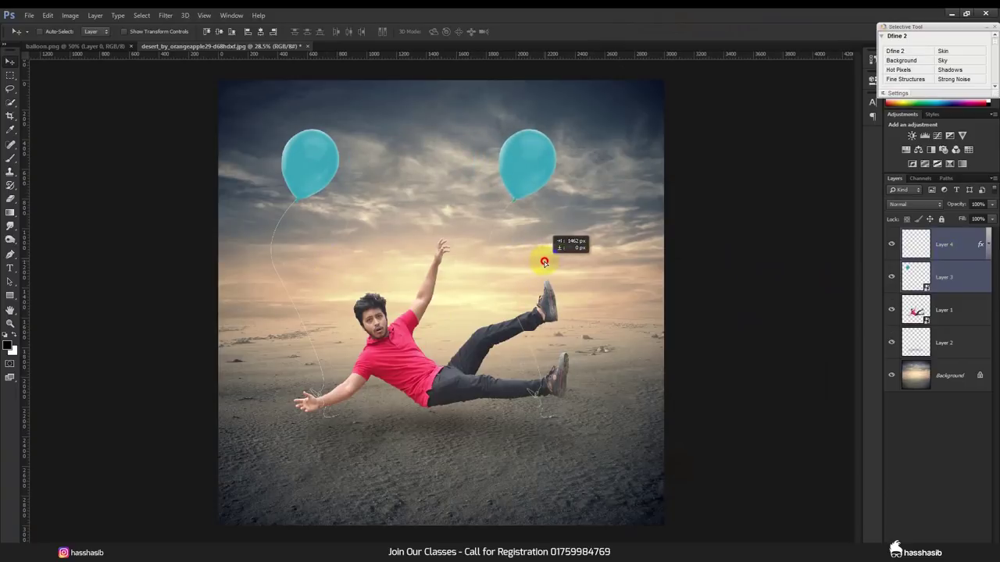
key("ctrl+t")
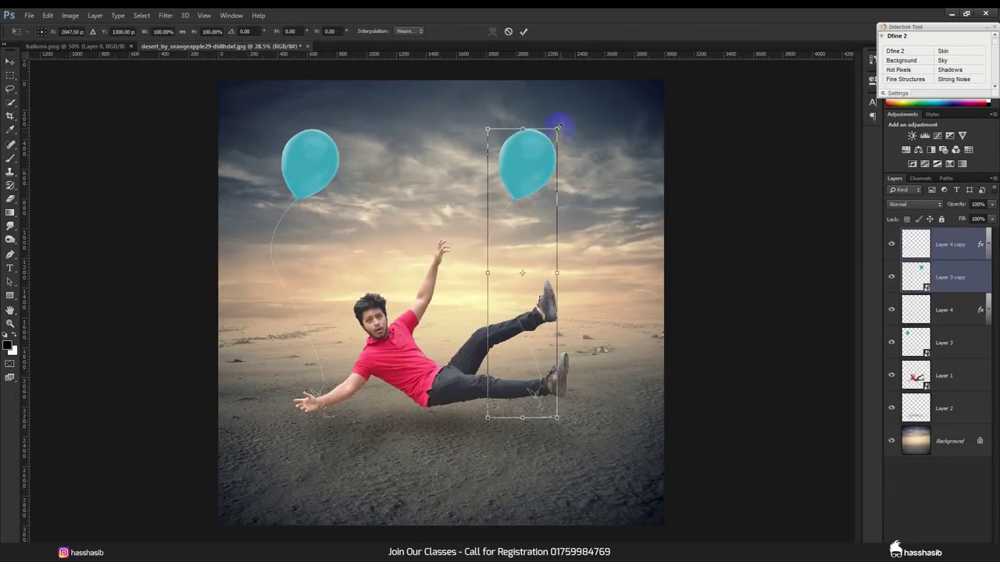
right_click(525, 242)
left_click(570, 394)
left_click_drag(517, 320, 552, 291)
left_click(524, 32)
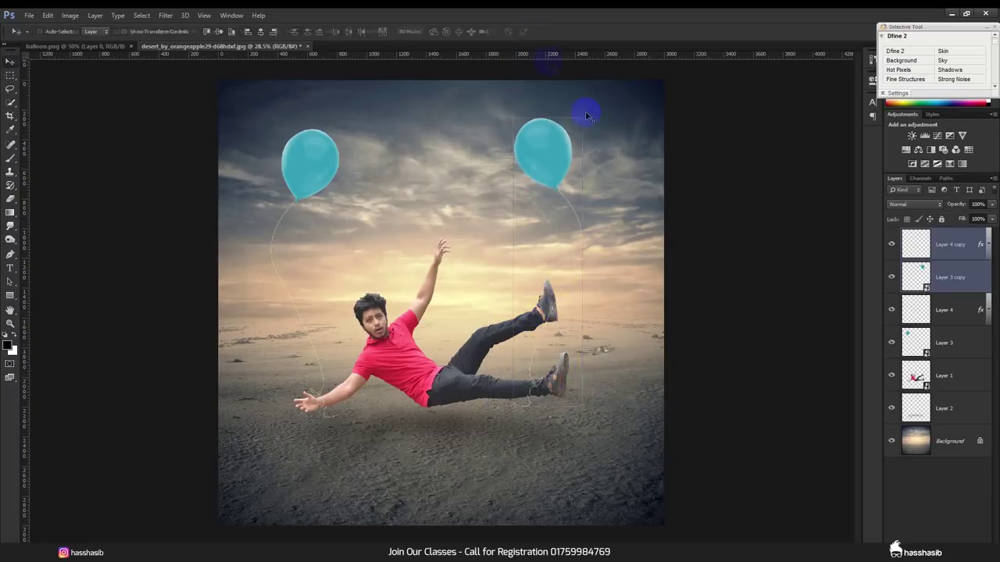
Step: Shrink Layer 3 copy to about 15%, tilt it, and move it upper right
left_click(950, 278)
key("ctrl+t")
mouse_move(591, 145)
left_mouse_down()
mouse_move(588, 134)
mouse_move(550, 163)
left_mouse_up()
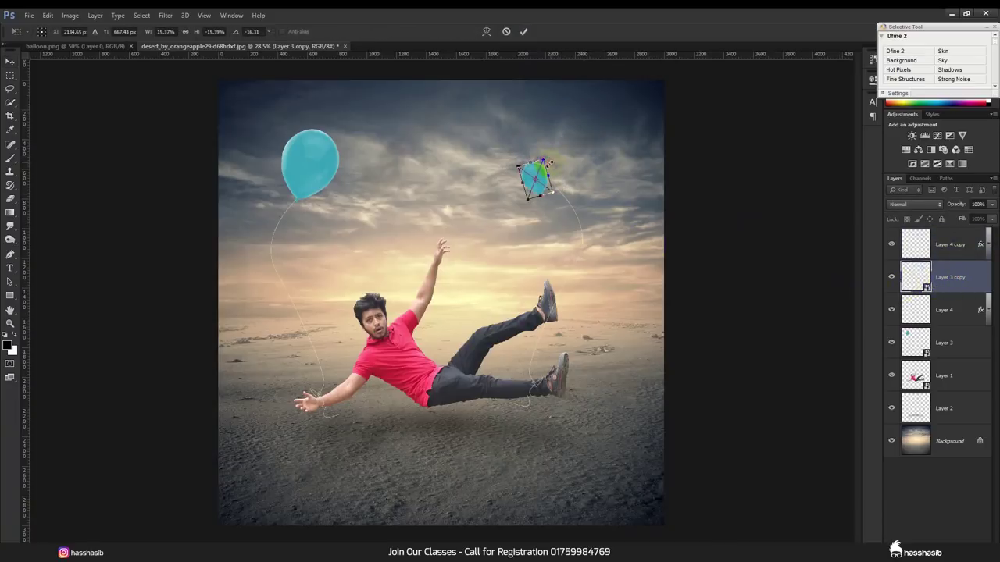
mouse_move(539, 167)
left_mouse_down()
mouse_move(562, 110)
mouse_move(565, 140)
left_mouse_up()
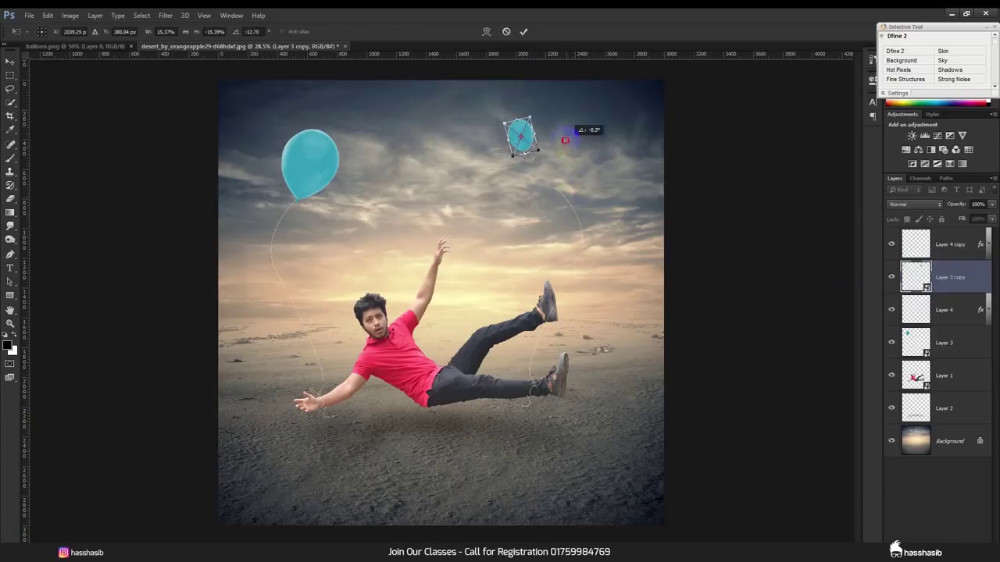
left_click(523, 32)
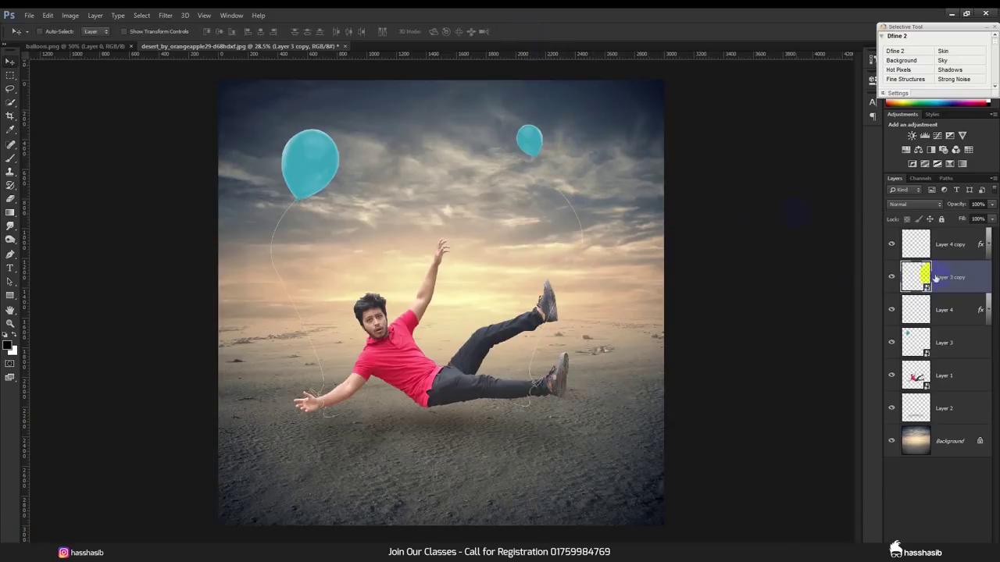
Step: Restack Layer 4 copy so it sits next to Layer 1 in the Layers panel
left_click_drag(952, 251, 952, 279)
left_click_drag(744, 306, 597, 279)
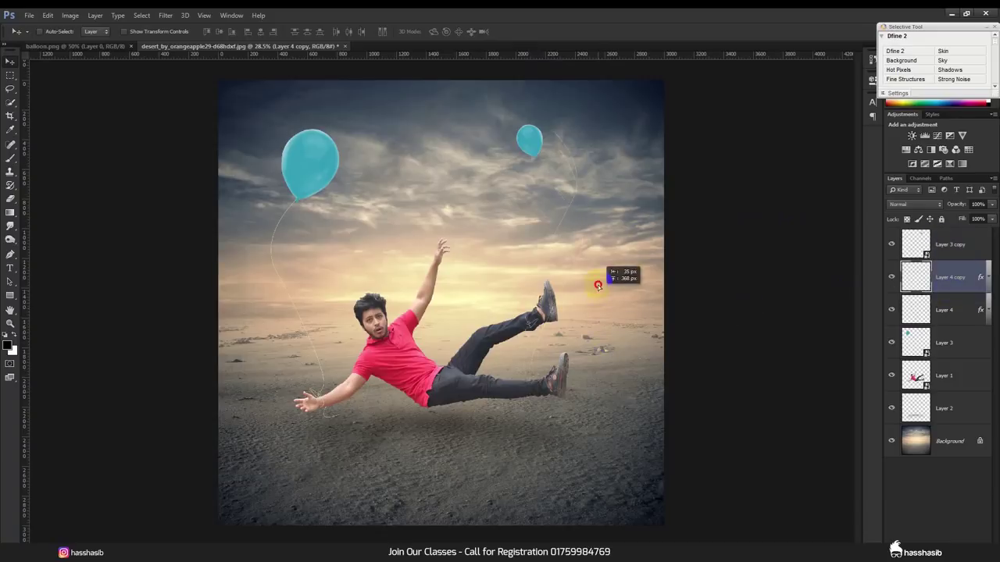
left_click_drag(929, 277, 954, 382)
left_click_drag(569, 261, 569, 263)
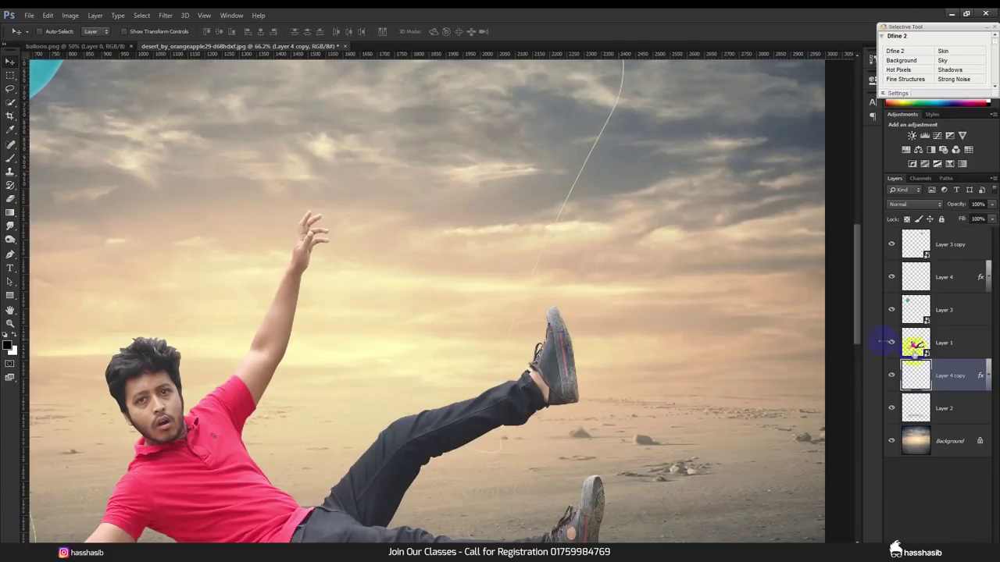
left_click_drag(956, 379, 944, 329)
Step: Shift the second string so its loops meet the raised ankle
left_click_drag(554, 349, 549, 332)
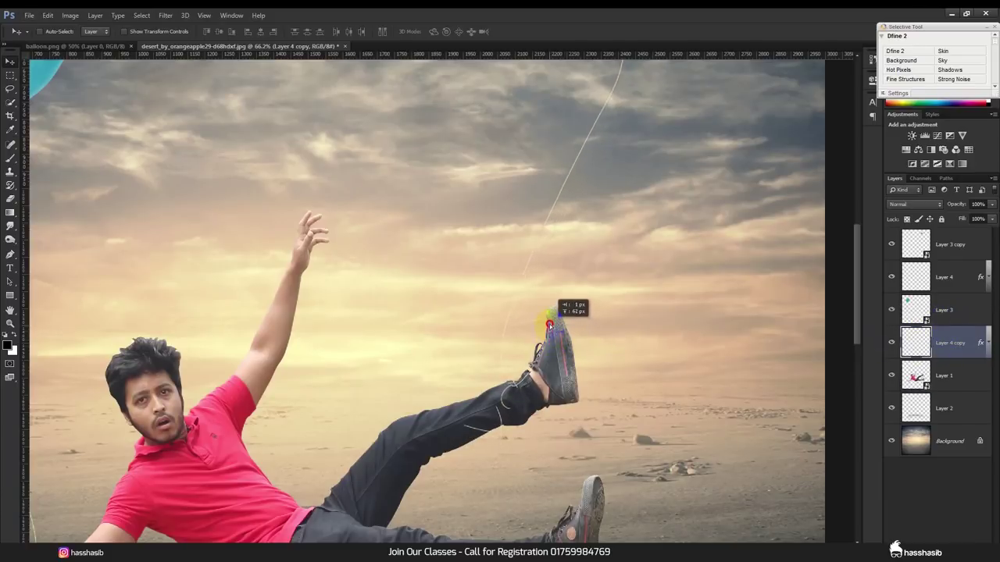
left_click_drag(549, 332, 543, 334)
scroll(527, 380, "up", 2)
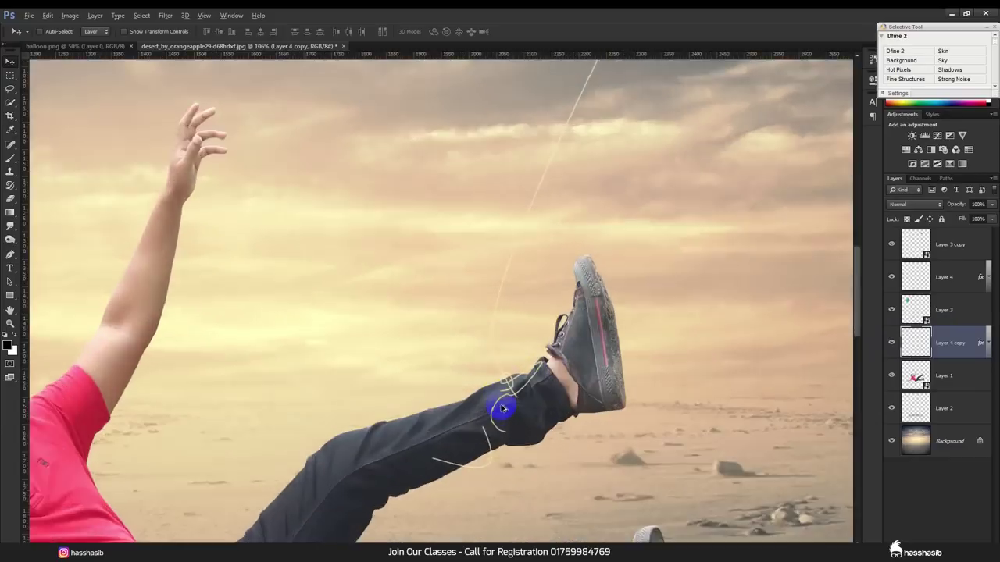
scroll(509, 409, "up", 2)
scroll(513, 413, "up", 1)
Step: Load the man's outline and erase the string where it crosses the trouser leg
left_click(917, 377, "ctrl")
left_click(11, 199)
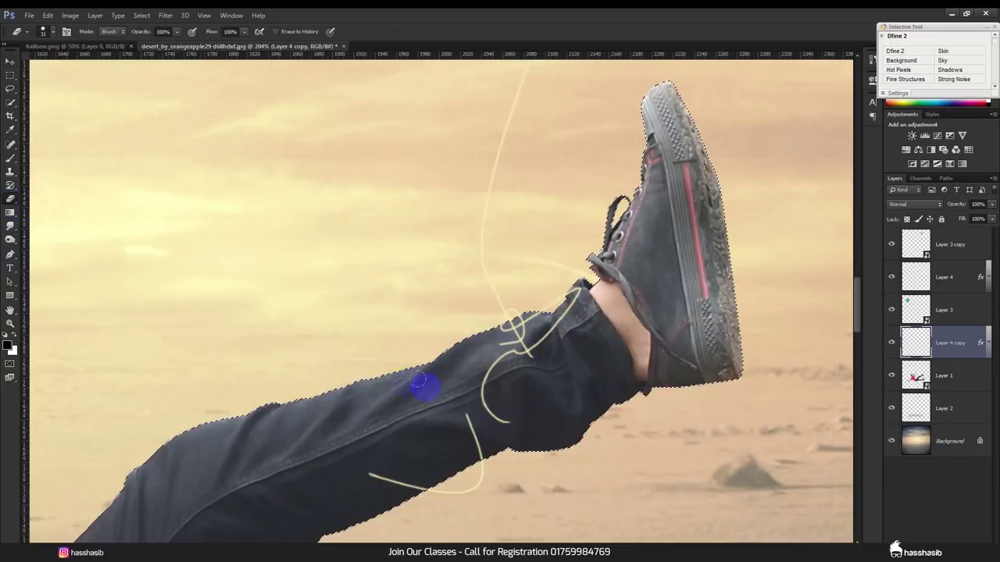
mouse_move(500, 412)
left_mouse_down()
mouse_move(468, 424)
mouse_move(475, 446)
mouse_move(479, 378)
left_mouse_up()
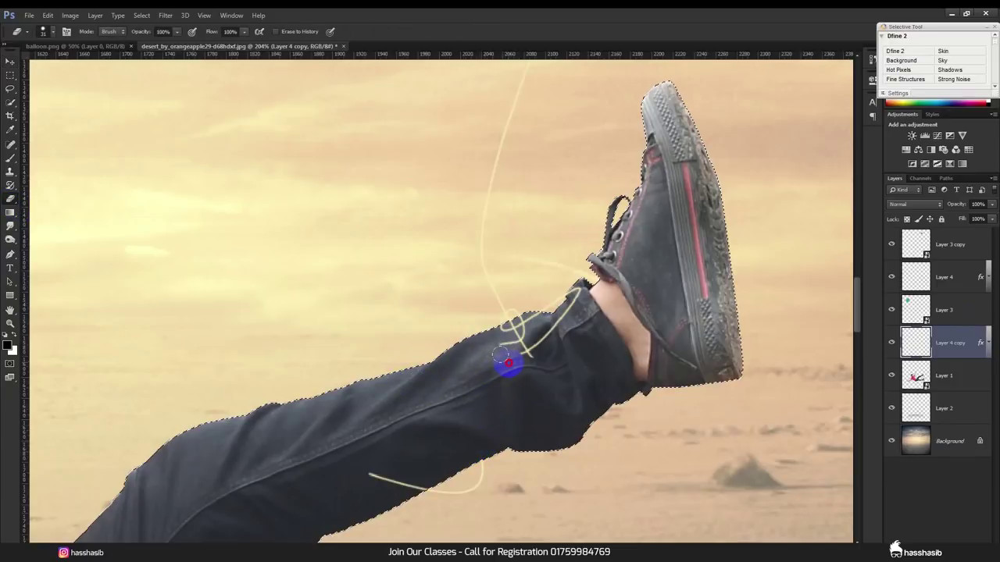
left_click_drag(507, 363, 584, 301)
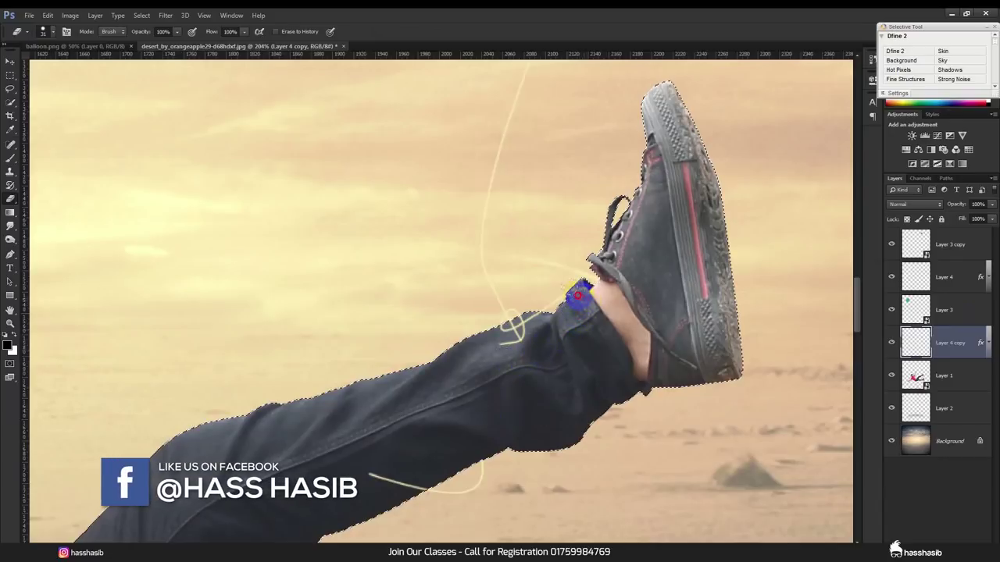
mouse_move(536, 334)
left_mouse_down()
mouse_move(510, 331)
mouse_move(483, 349)
mouse_move(575, 323)
mouse_move(571, 345)
left_mouse_up()
Step: Paint several thin pale yellow strands wrapping the trouser leg below the knee
left_click(10, 158)
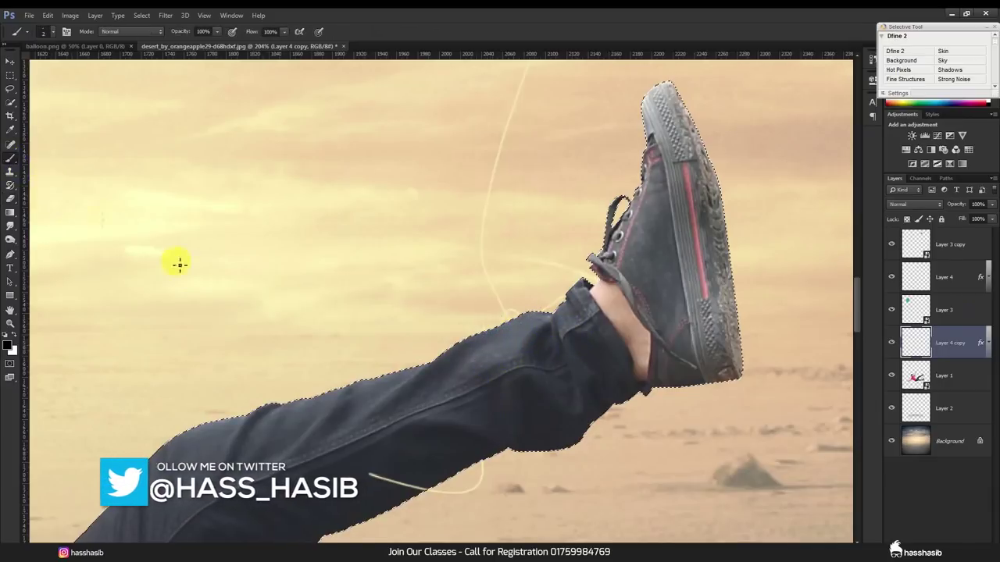
mouse_move(510, 320)
left_mouse_down()
mouse_move(479, 368)
mouse_move(482, 468)
left_mouse_up()
left_click_drag(536, 312, 516, 453)
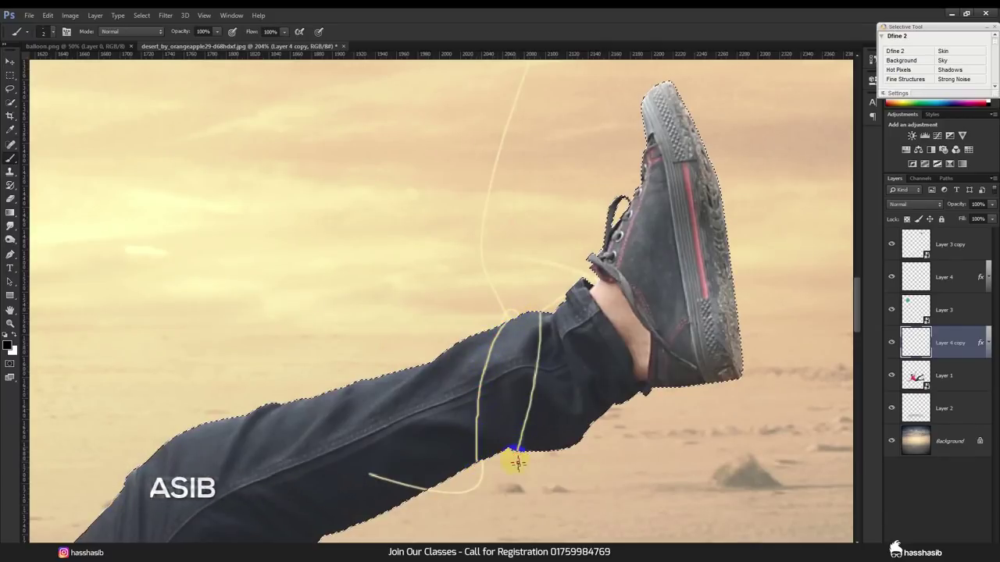
mouse_move(488, 332)
left_mouse_down()
mouse_move(518, 424)
mouse_move(547, 451)
mouse_move(495, 391)
mouse_move(484, 328)
mouse_move(508, 446)
mouse_move(542, 440)
mouse_move(520, 377)
mouse_move(522, 294)
left_mouse_up()
left_click_drag(511, 371, 556, 451)
mouse_move(524, 419)
left_mouse_down()
mouse_move(569, 375)
mouse_move(536, 273)
mouse_move(551, 346)
mouse_move(597, 421)
left_mouse_up()
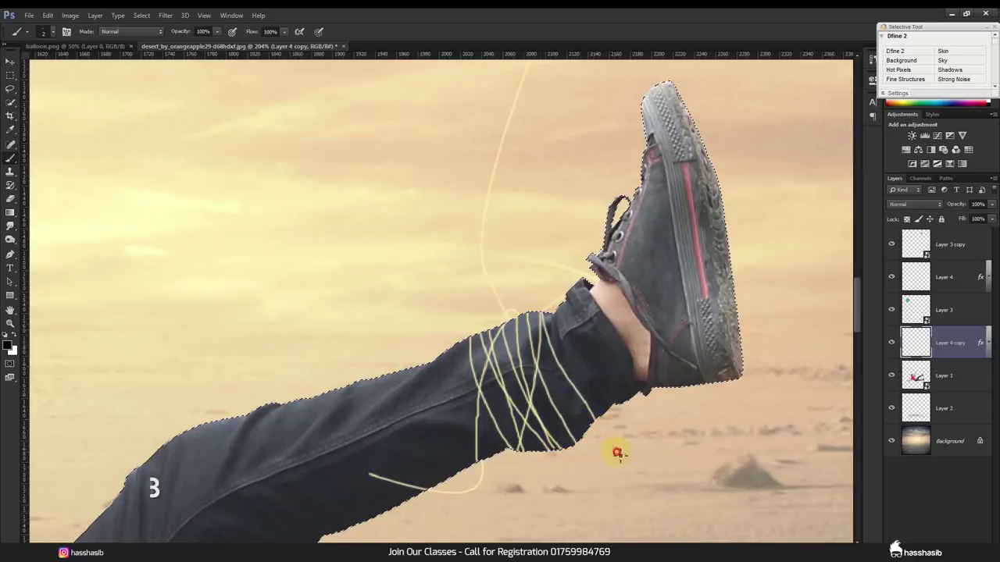
scroll(417, 421, "down", 5)
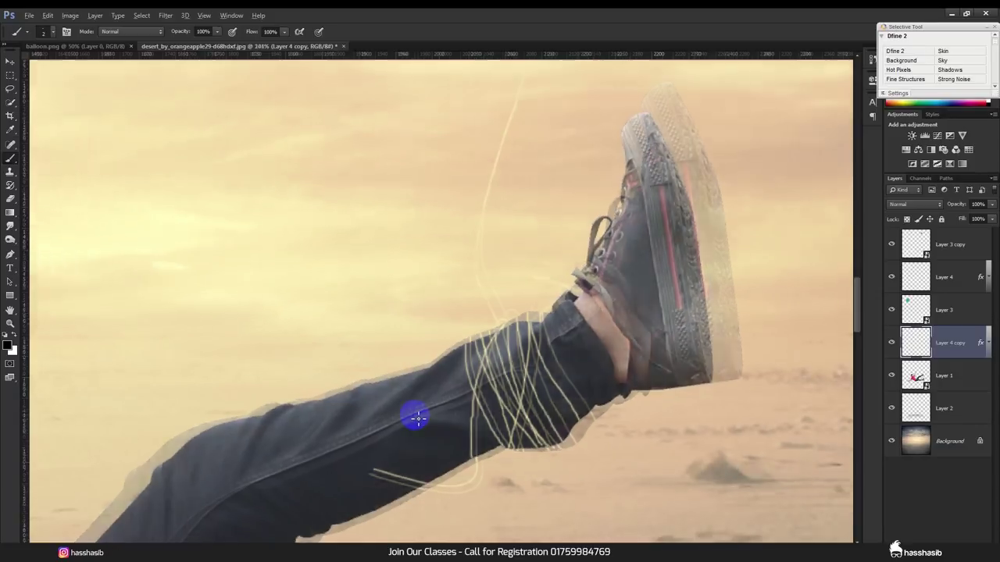
Step: Brush pale cream string strands around the wrist on Layer 4, then fit the view
scroll(422, 418, "up", 3)
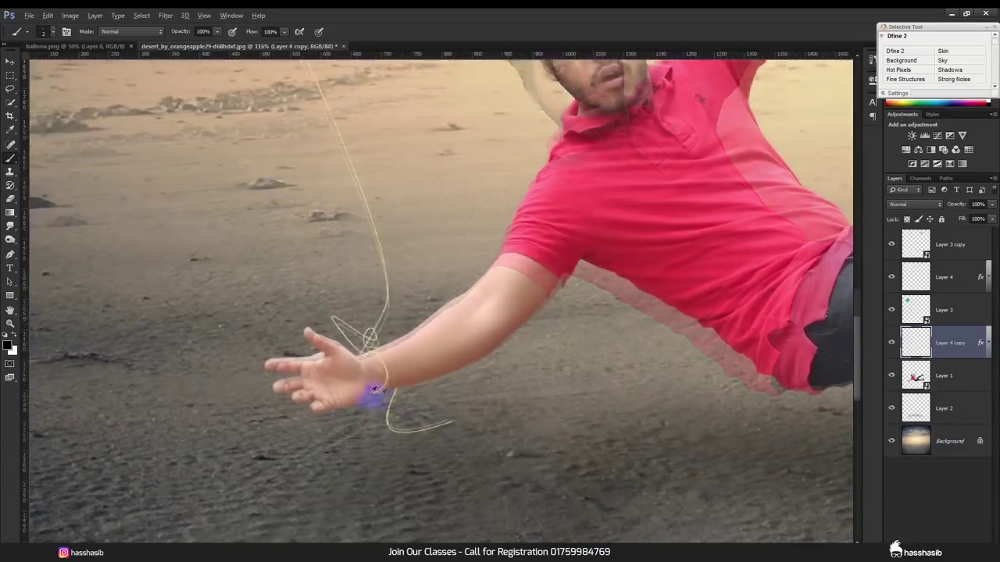
left_click(914, 375, "ctrl")
left_click(933, 279)
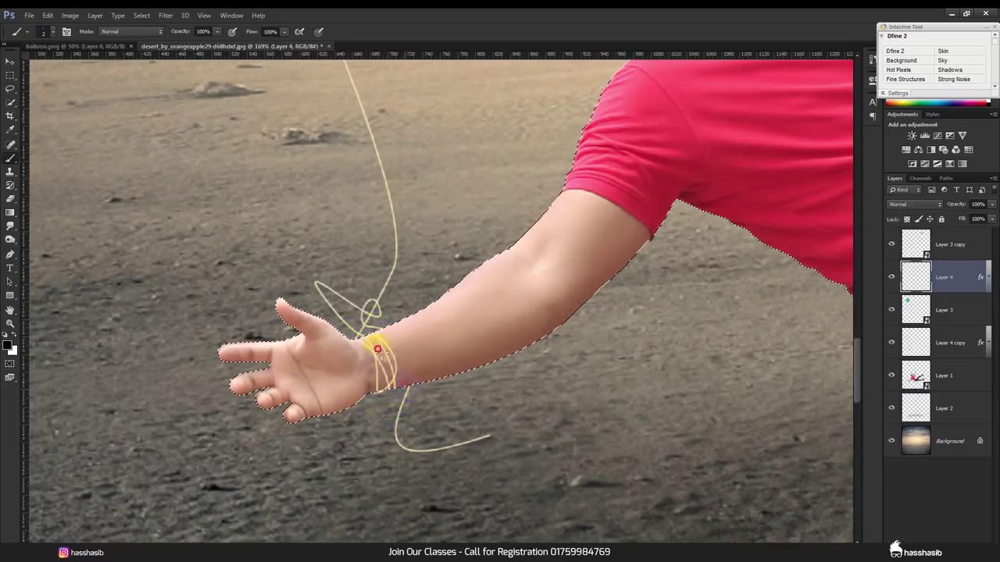
left_click_drag(375, 320, 408, 394)
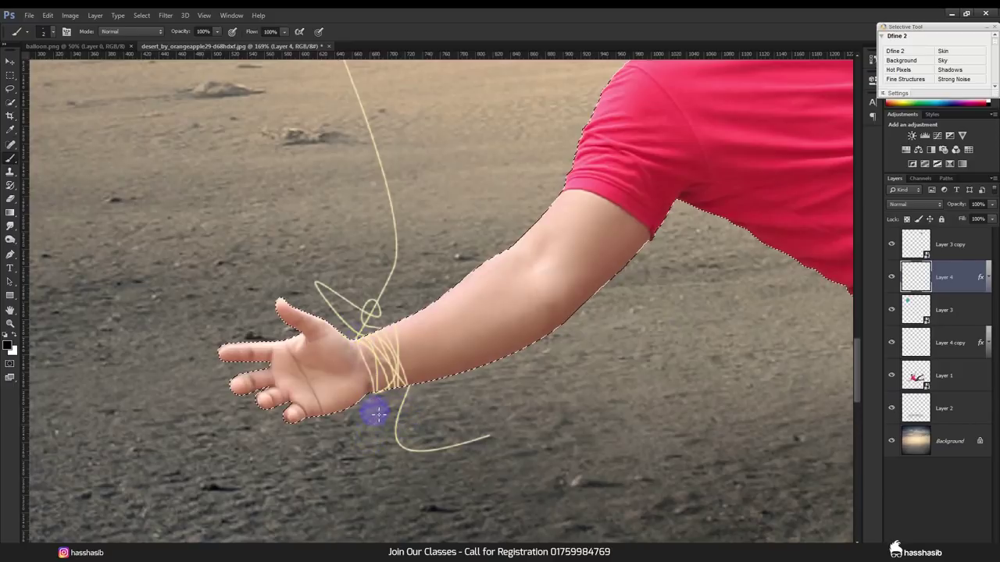
key("ctrl+0")
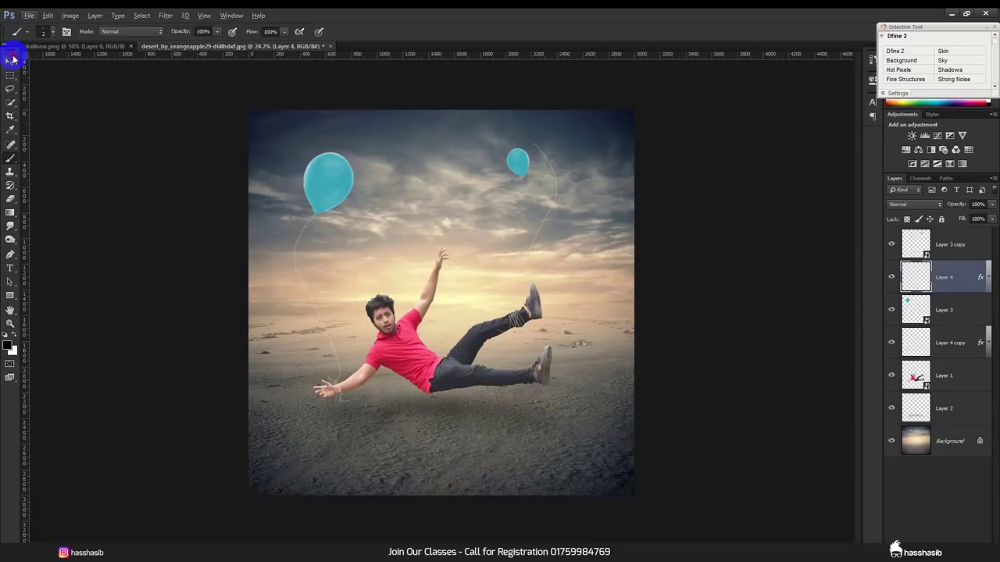
left_click(11, 61)
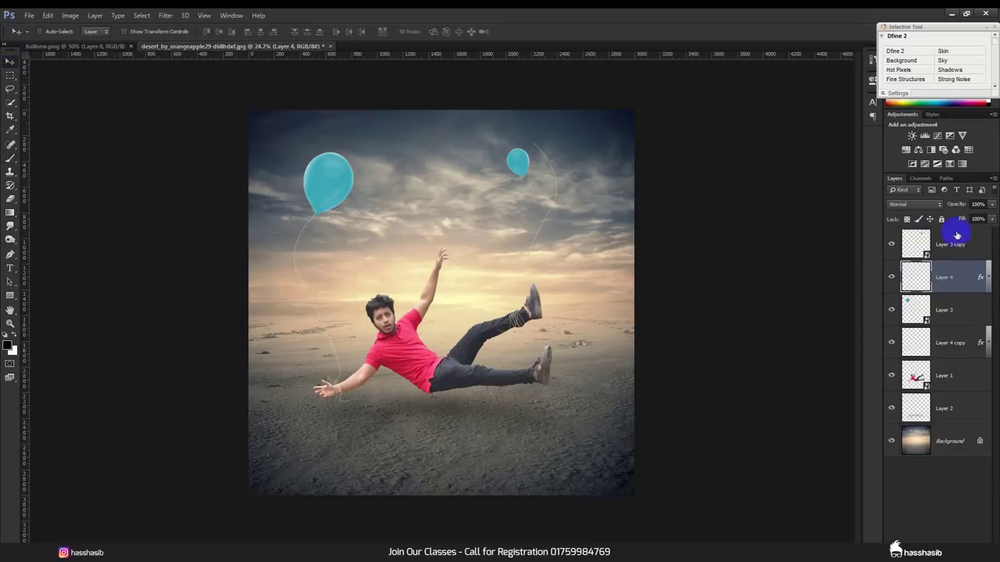
Step: Move the small right balloon on Layer 3 copy further to the right
left_click(946, 255)
scroll(539, 171, "up", 3)
left_click_drag(515, 143, 586, 138)
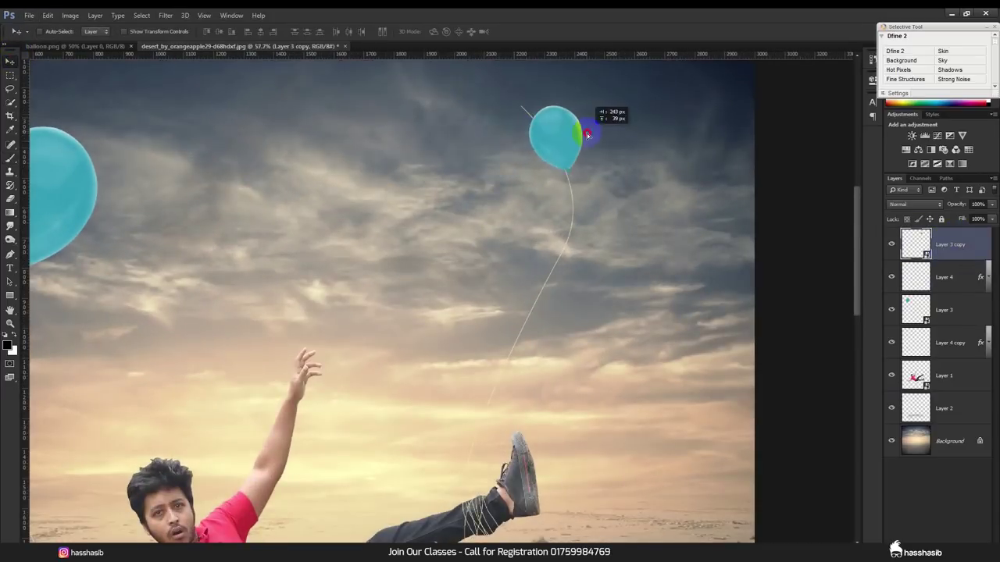
Step: Erase the Layer 4 copy string where it overlaps the right balloon's base
left_click(944, 347)
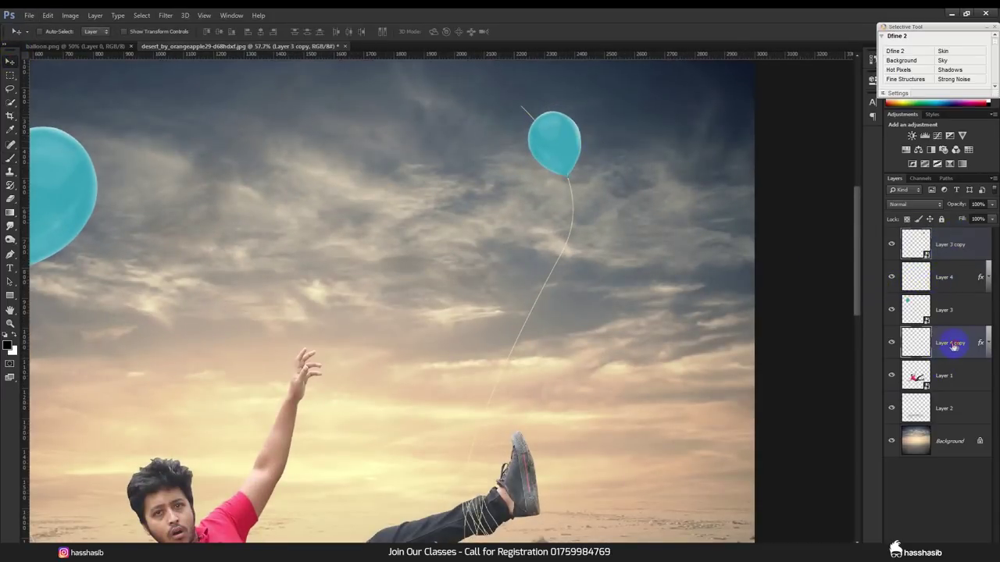
left_click(11, 199)
left_click_drag(530, 114, 554, 153)
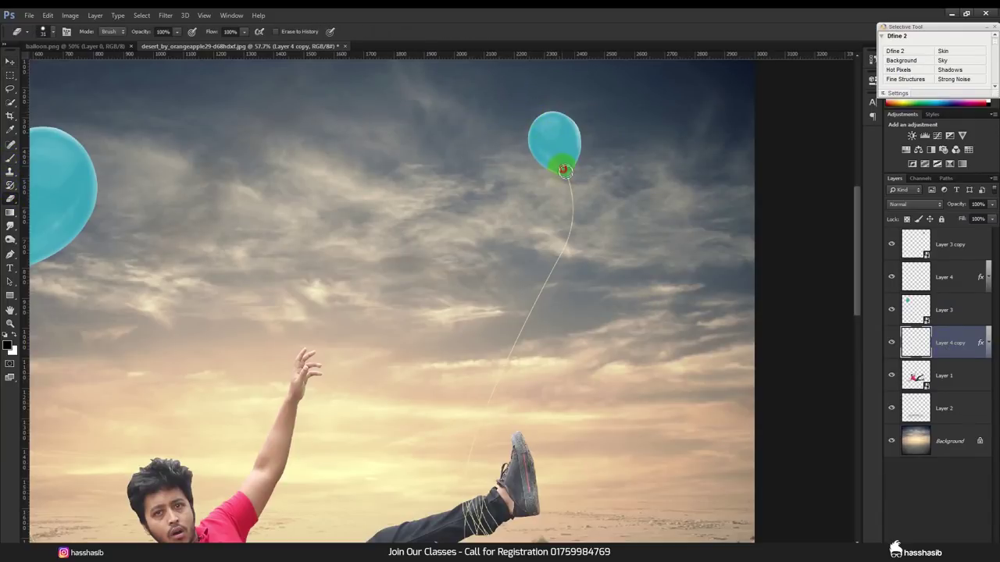
left_click(10, 61)
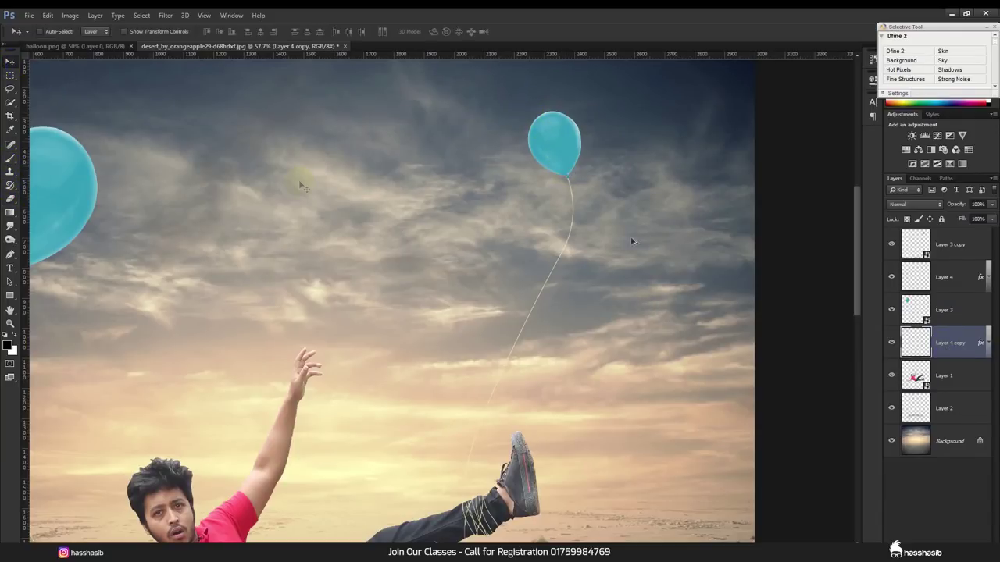
scroll(576, 119, "up", 5)
scroll(575, 125, "down", 5)
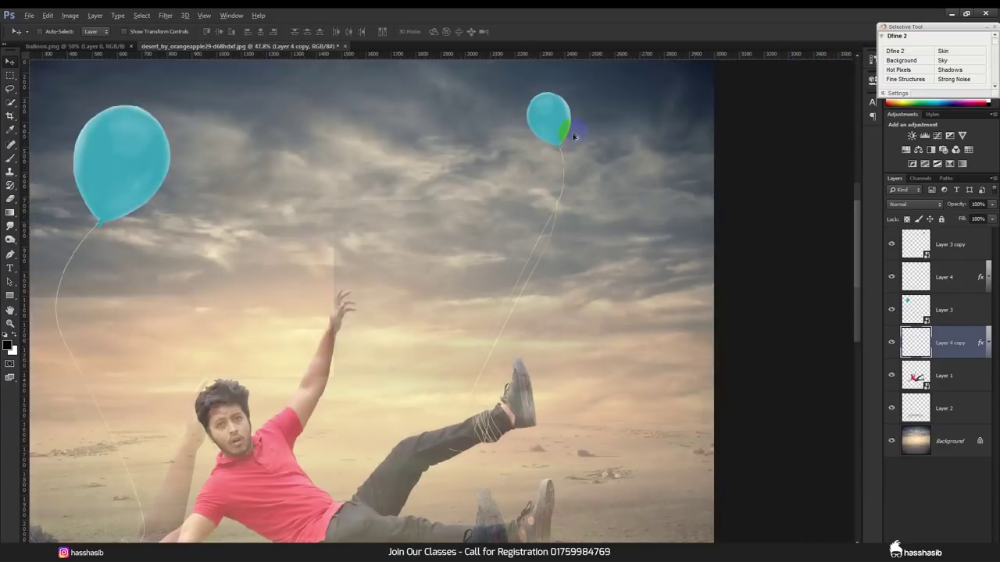
Step: Rasterize Layer 3 copy and shift its Hue to about +150, making it pink
left_click(955, 244)
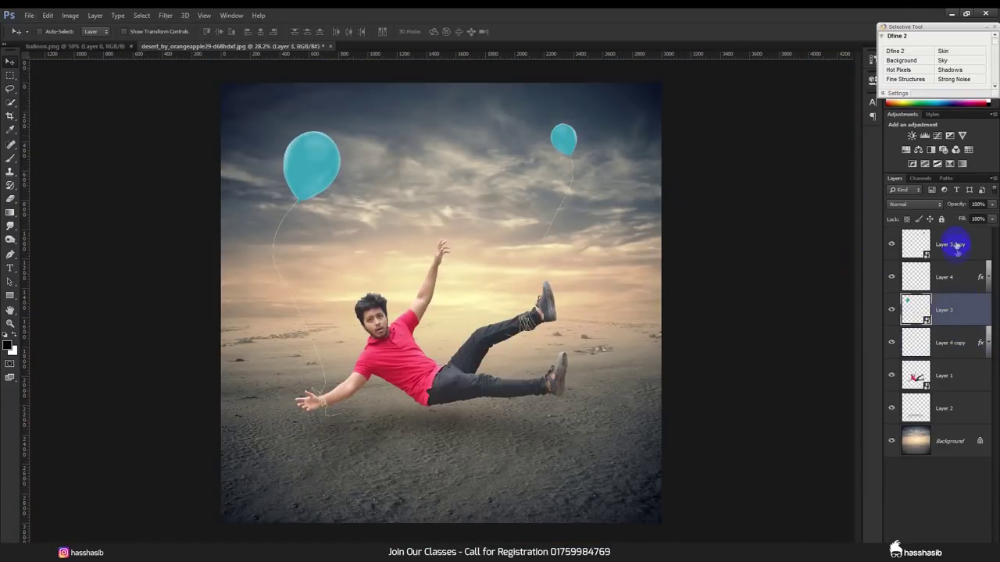
right_click(954, 243)
left_click(855, 242)
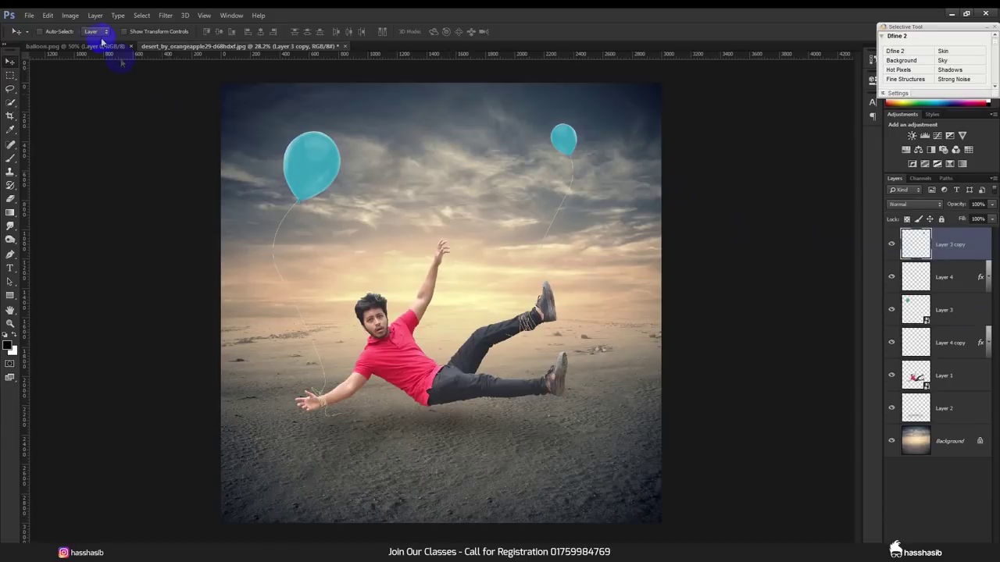
left_click(71, 22)
mouse_move(86, 43)
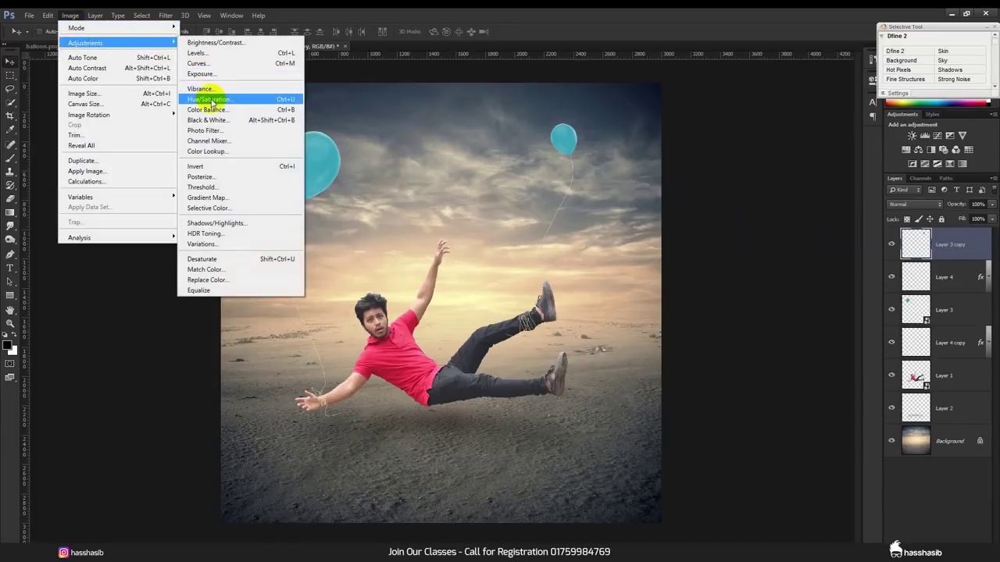
left_click(205, 98)
left_click_drag(730, 179, 776, 178)
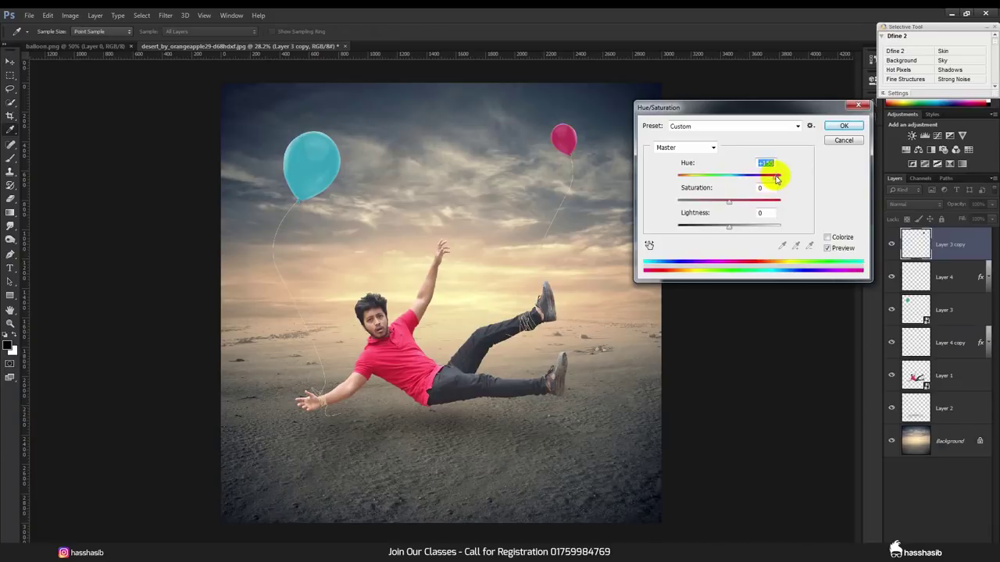
left_click(846, 126)
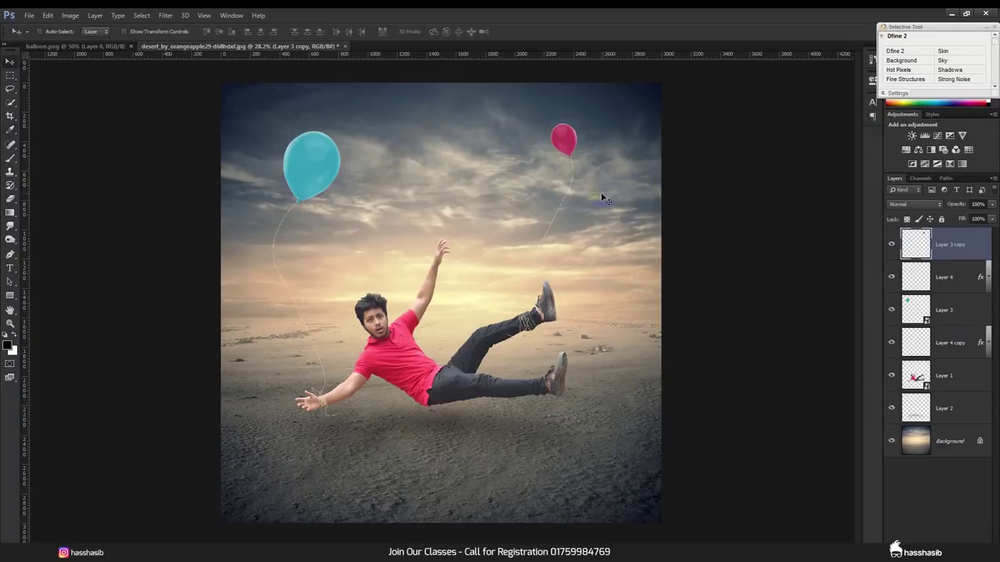
left_click(771, 248)
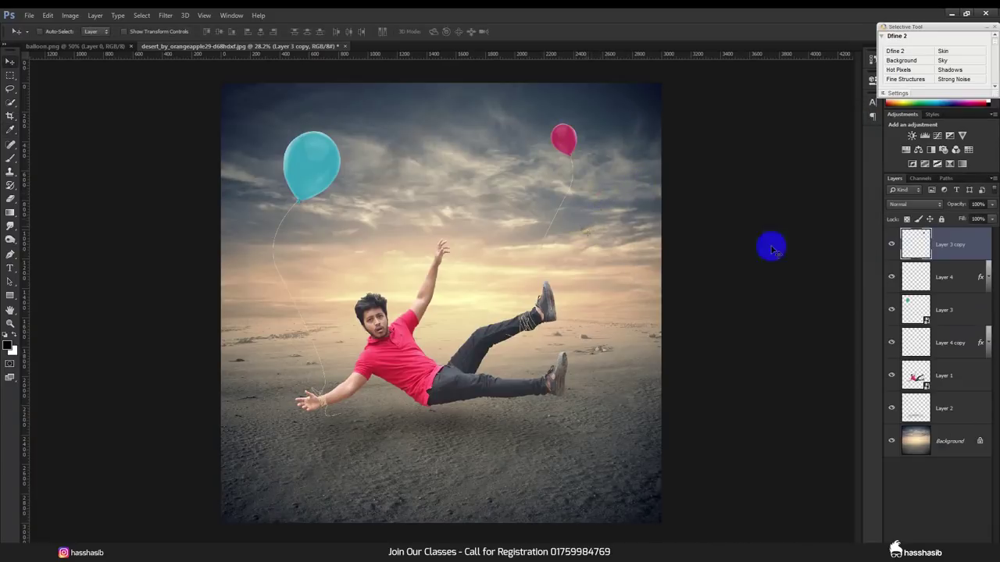
Step: Duplicate the Layer 3 teal balloon to the right and tilt the copy counterclockwise
left_click(958, 309)
mouse_move(401, 190)
left_mouse_down()
mouse_move(547, 259)
mouse_move(542, 252)
left_mouse_up()
key("ctrl+t")
mouse_move(521, 212)
left_mouse_down()
mouse_move(511, 207)
mouse_move(504, 224)
mouse_move(491, 199)
left_mouse_up()
left_click_drag(567, 212, 582, 186)
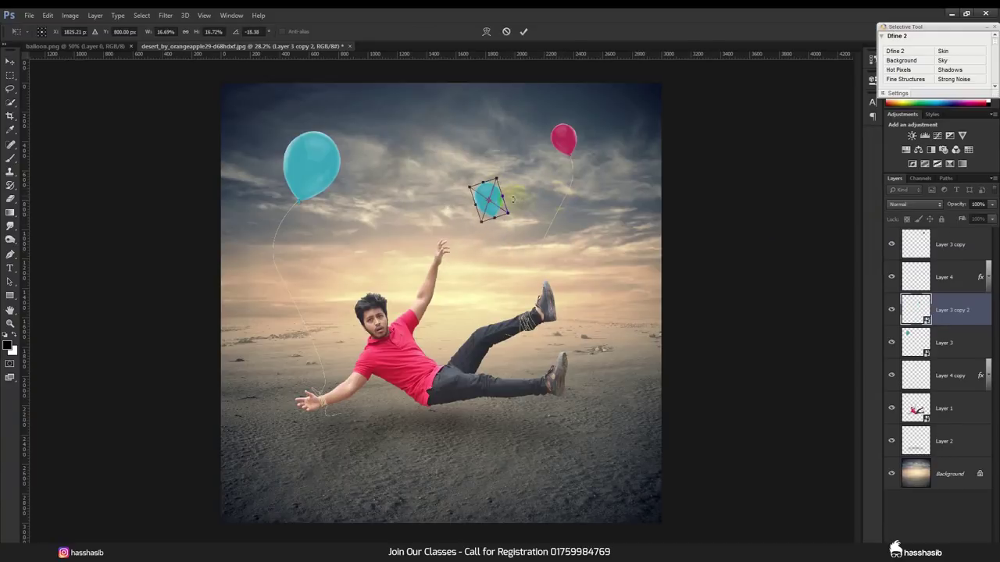
key("Return")
Step: Move the balloon copy high into the sky and fine-tune its rotation
left_click_drag(489, 193, 404, 105)
key("ctrl+t")
mouse_move(481, 164)
left_mouse_down()
mouse_move(411, 191)
mouse_move(419, 178)
left_mouse_up()
mouse_move(432, 131)
left_mouse_down()
mouse_move(464, 103)
mouse_move(449, 111)
left_mouse_up()
mouse_move(484, 144)
left_mouse_down()
mouse_move(472, 154)
mouse_move(477, 96)
mouse_move(478, 109)
mouse_move(455, 119)
mouse_move(498, 107)
mouse_move(448, 109)
left_mouse_up()
key("Return")
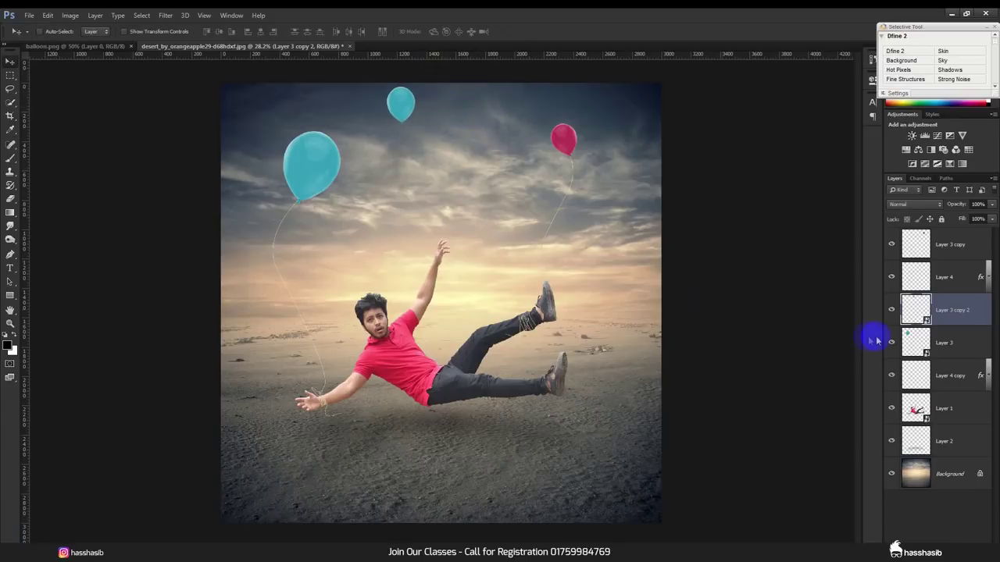
Step: Duplicate the Layer 4 balloon string and hang the copy under the top balloon
left_click(10, 254)
scroll(408, 185, "up", 1)
scroll(406, 133, "up", 1)
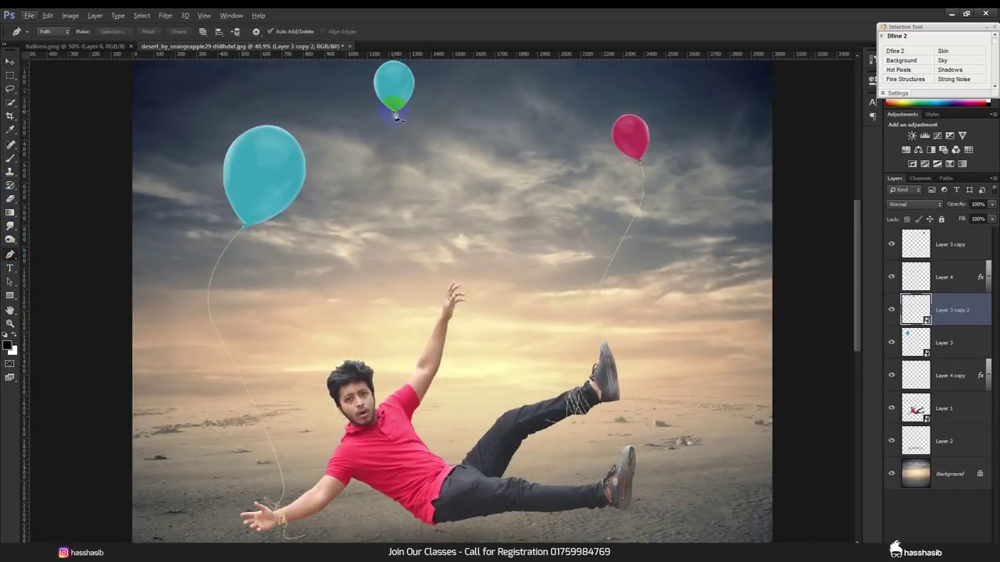
left_click(960, 279)
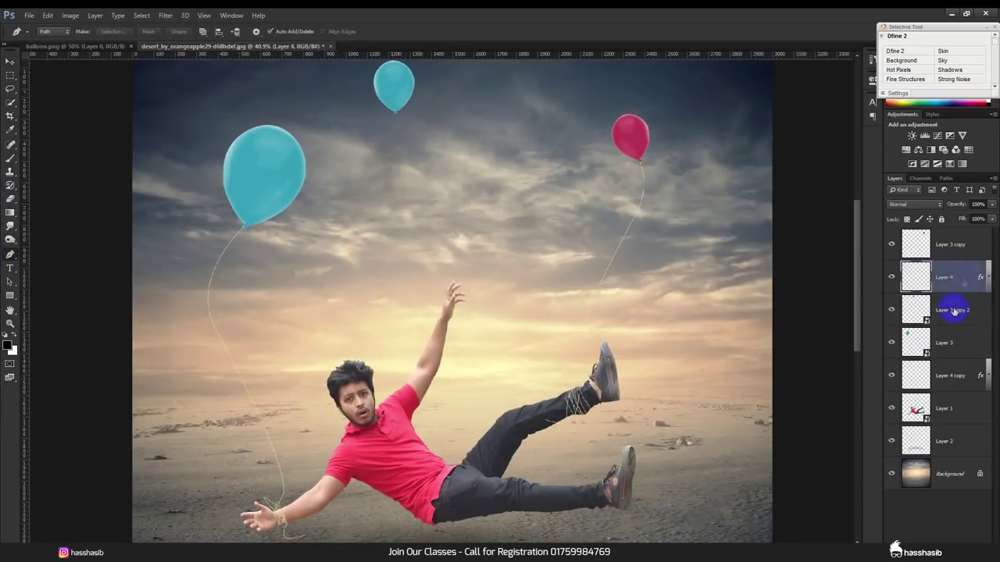
left_click(10, 61)
mouse_move(614, 279)
left_mouse_down()
mouse_move(529, 254)
mouse_move(525, 196)
left_mouse_up()
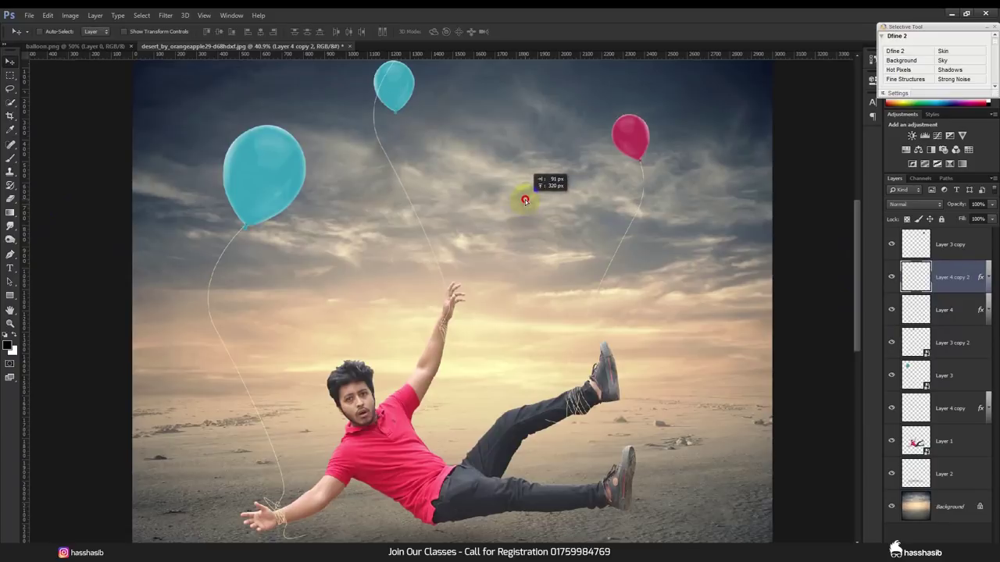
left_click_drag(525, 197, 526, 220)
Step: Rotate the copied string nearly vertical and position it down toward the raised hand
key("ctrl+t")
left_click_drag(550, 280, 546, 289)
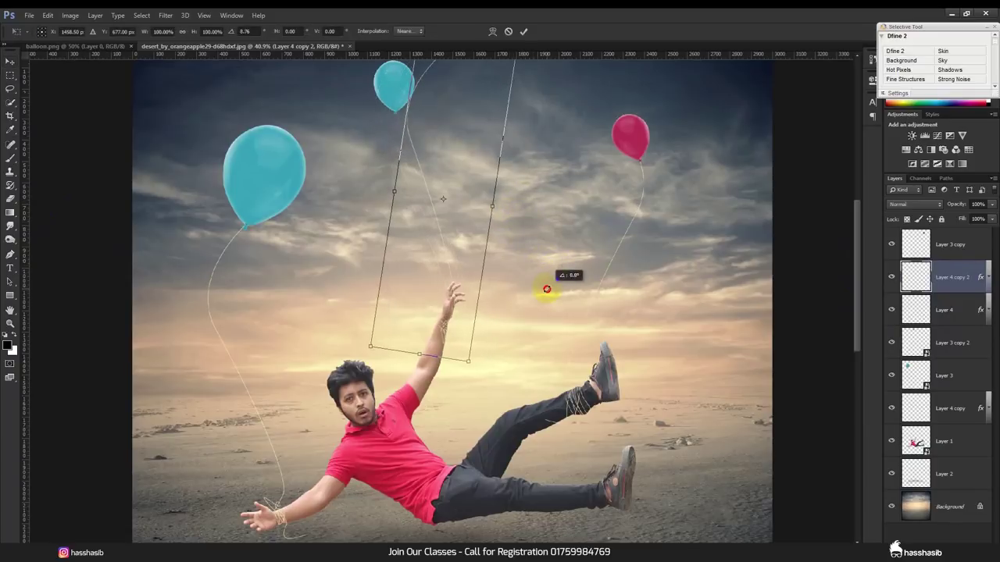
left_click_drag(549, 225, 546, 211)
mouse_move(468, 210)
left_mouse_down()
mouse_move(460, 217)
mouse_move(530, 256)
mouse_move(534, 244)
left_mouse_up()
left_click_drag(406, 220, 410, 225)
key("Return")
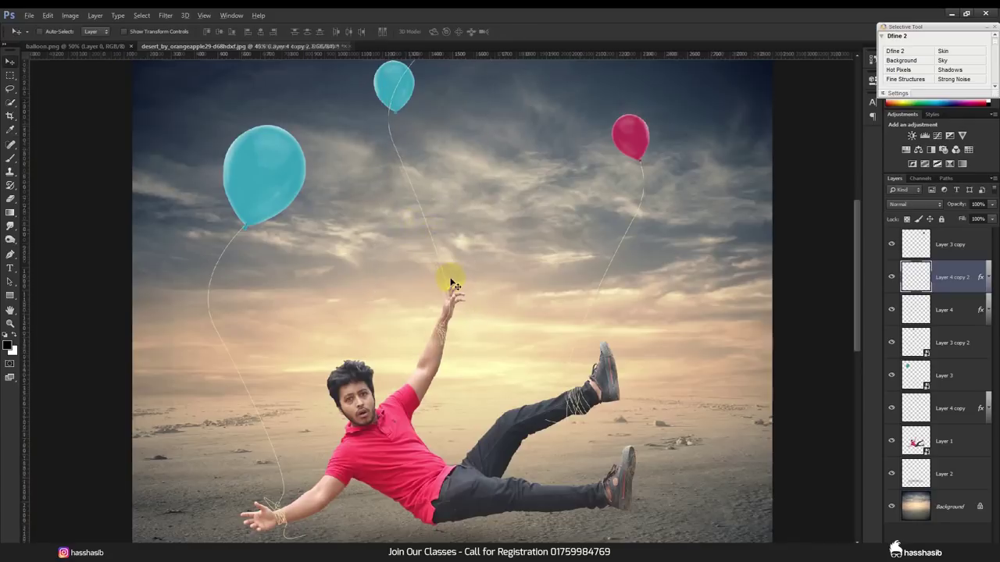
scroll(448, 275, "up", 5)
scroll(433, 353, "up", 1)
Step: Nudge the copied string into alignment with the raised hand
mouse_move(435, 341)
left_mouse_down()
mouse_move(462, 277)
mouse_move(449, 310)
left_mouse_up()
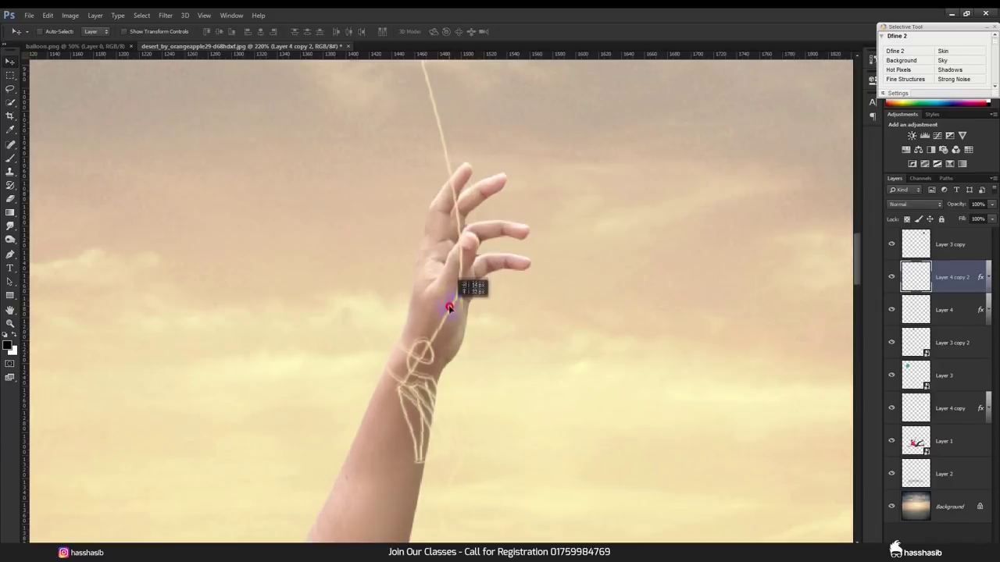
left_click_drag(450, 311, 452, 314)
left_click(908, 443)
left_click_drag(913, 443, 844, 405)
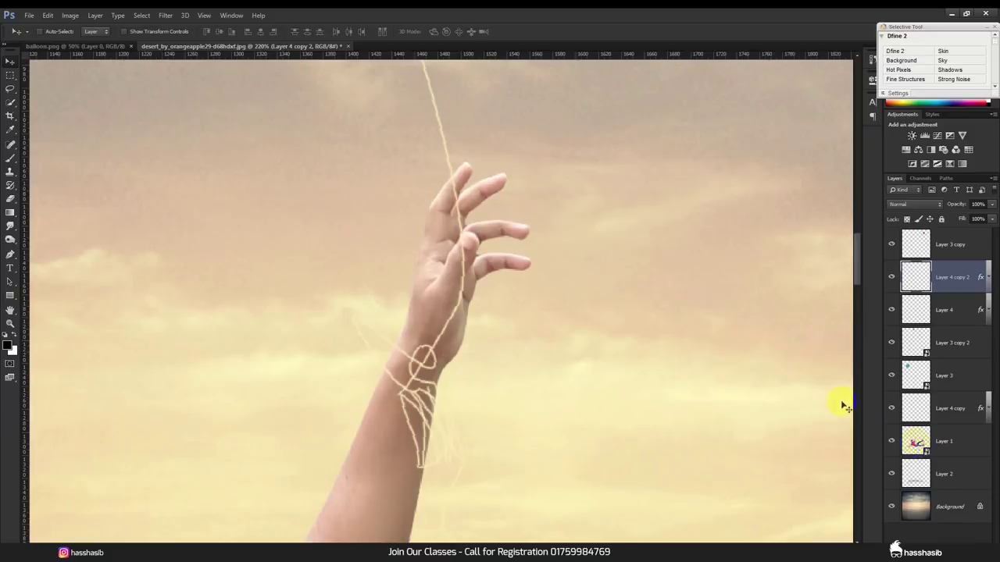
Step: Erase the surplus string strands on the wrist and forearm
left_click(11, 199)
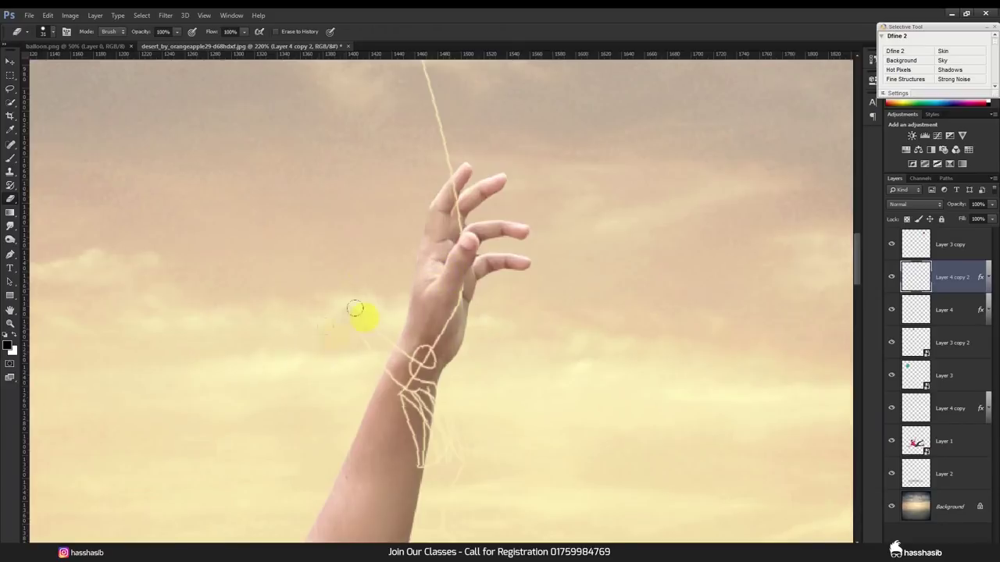
scroll(363, 305, "down", 1)
scroll(366, 332, "down", 1)
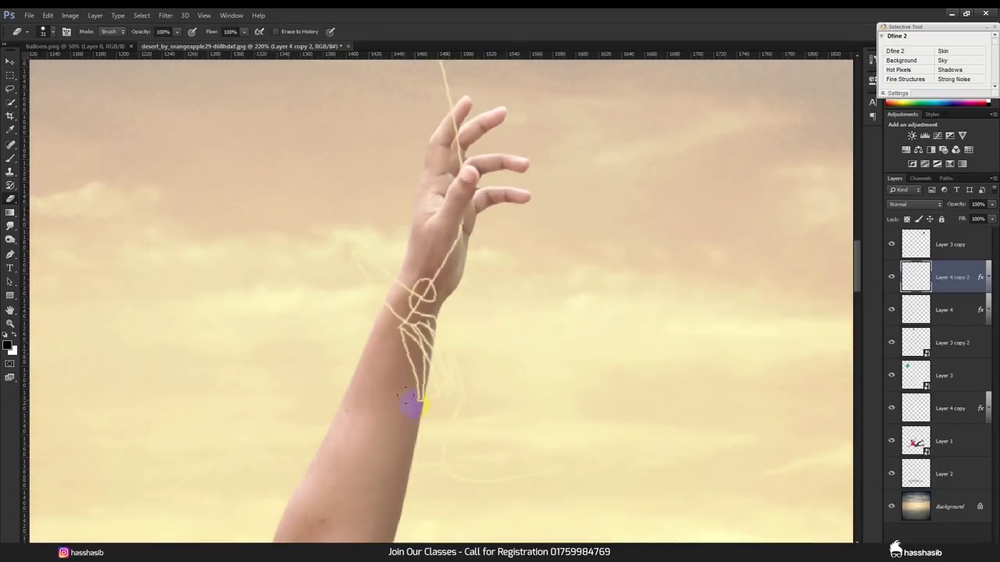
left_click(405, 313)
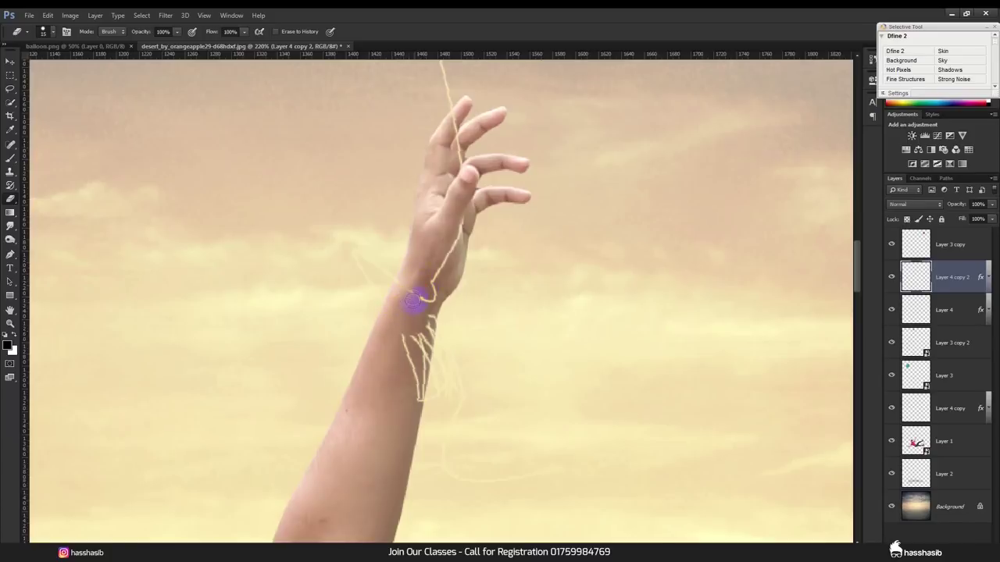
mouse_move(432, 320)
left_mouse_down()
mouse_move(455, 331)
mouse_move(442, 341)
left_mouse_up()
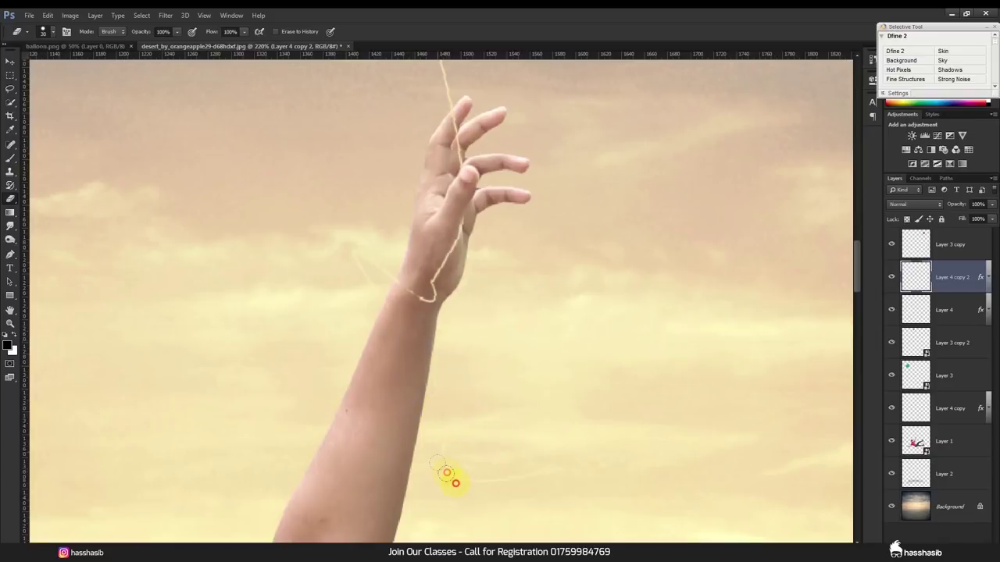
left_click(11, 159)
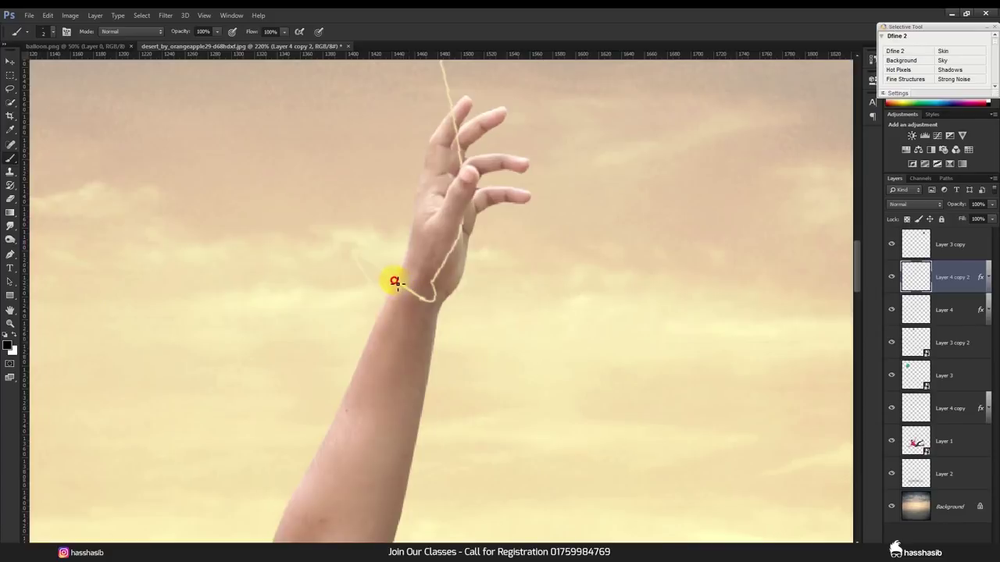
Step: Paint pale string loops around the raised wrist, confined to the Layer 1 arm selection
mouse_move(407, 327)
left_mouse_down()
mouse_move(383, 313)
mouse_move(425, 392)
left_mouse_up()
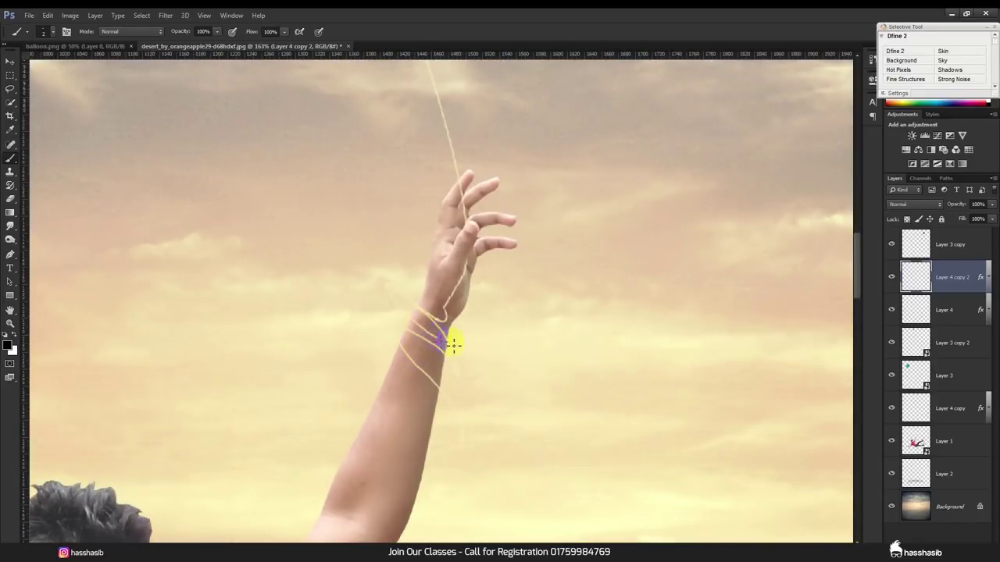
left_click(913, 442, "ctrl")
mouse_move(455, 349)
left_mouse_down()
mouse_move(392, 308)
mouse_move(453, 403)
mouse_move(393, 341)
left_mouse_up()
mouse_move(452, 373)
left_mouse_down()
mouse_move(404, 302)
mouse_move(431, 291)
left_mouse_up()
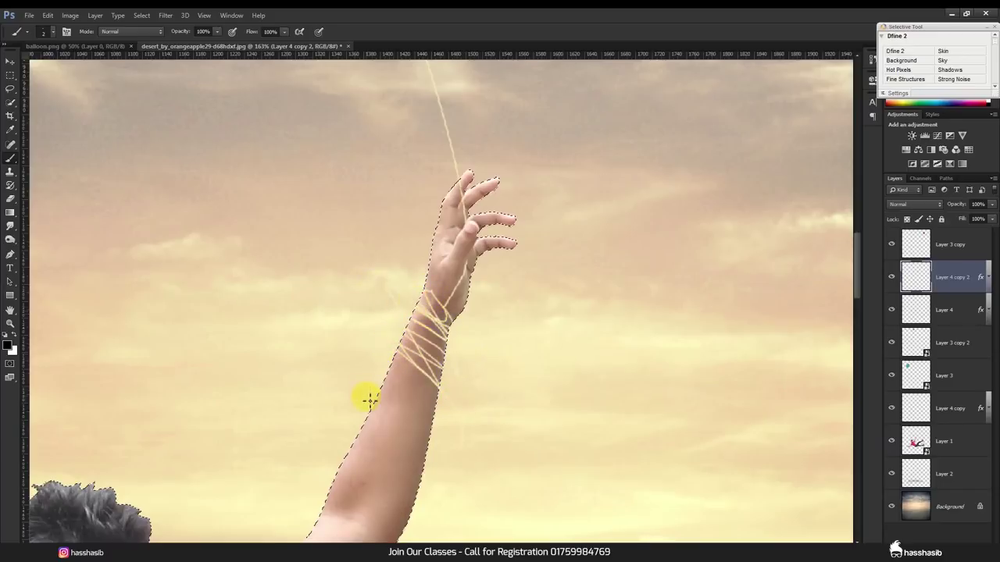
key("ctrl+d")
scroll(426, 367, "down", 4)
scroll(425, 367, "down", 3)
scroll(426, 367, "down", 2)
scroll(425, 188, "up", 2)
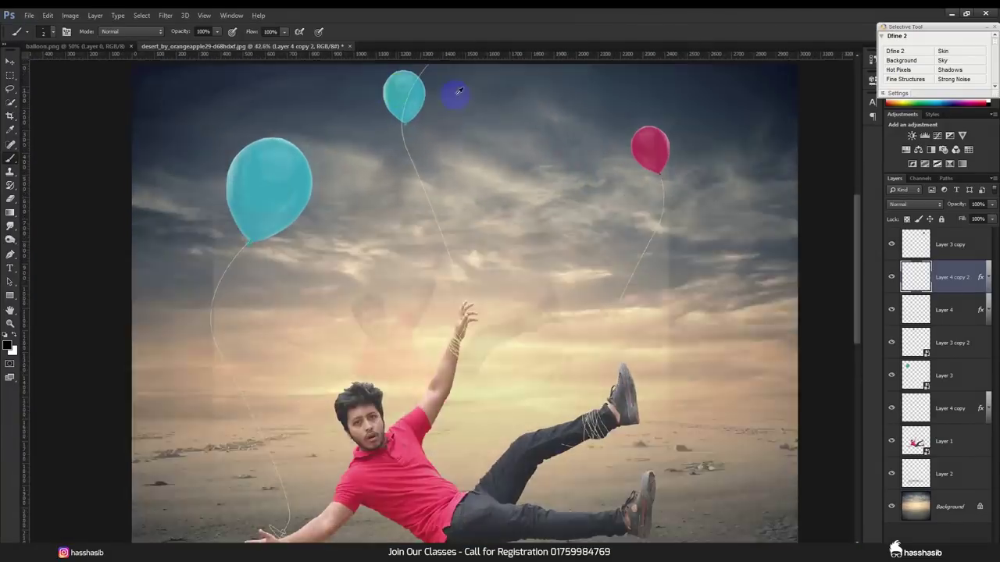
scroll(425, 188, "up", 2)
scroll(425, 187, "up", 1)
Step: Erase the string crossing the top balloon, then shift Layer 3 copy 2 left and up the stack
left_click(10, 199)
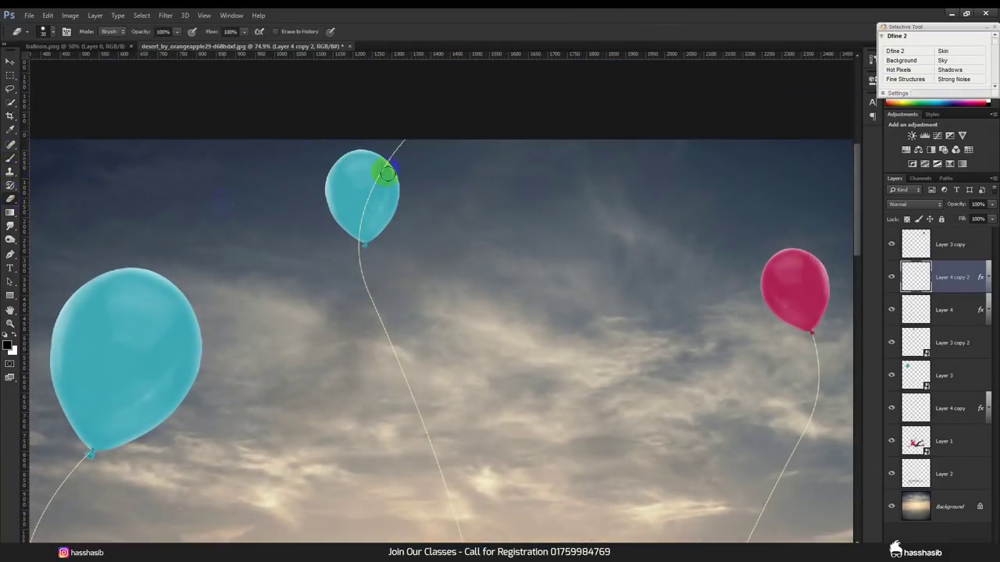
mouse_move(404, 139)
left_mouse_down()
mouse_move(375, 174)
mouse_move(363, 224)
left_mouse_up()
left_click(10, 61)
left_click(941, 343)
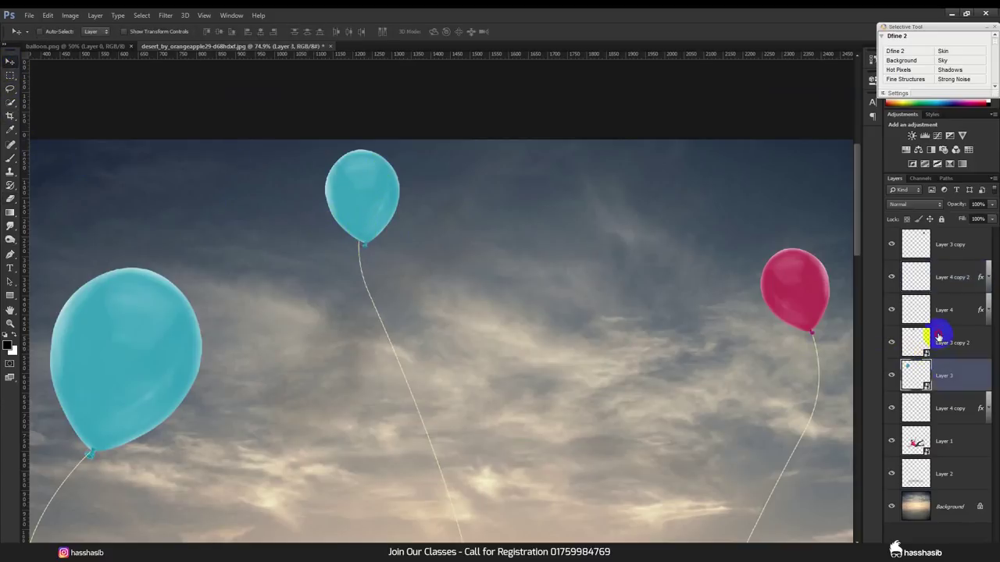
left_click_drag(462, 235, 455, 229)
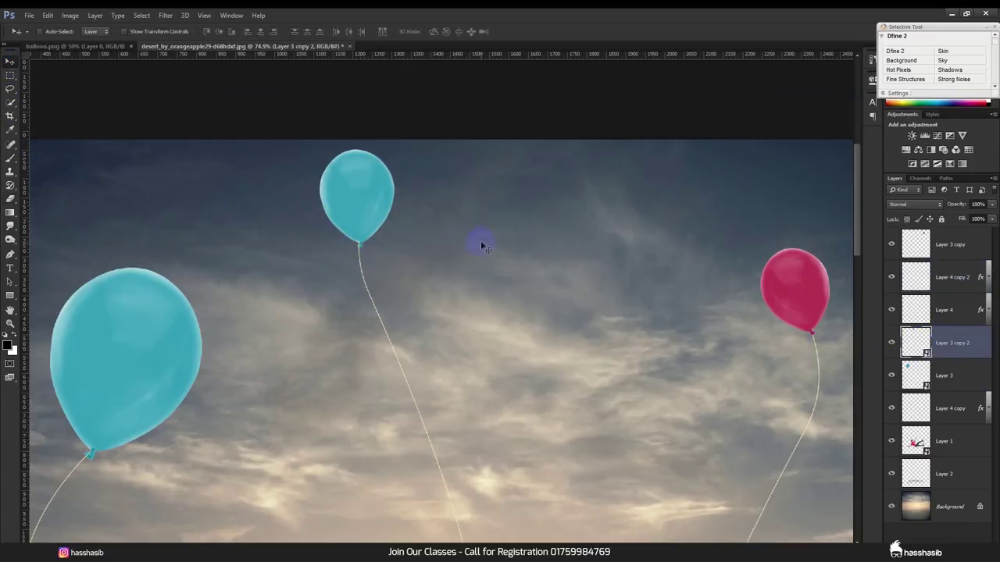
left_click_drag(930, 358, 948, 260)
Step: Rasterize Layer 3 copy 2 and shift its hue to turn it green
right_click(979, 272)
left_click(860, 241)
left_click(71, 16)
mouse_move(85, 43)
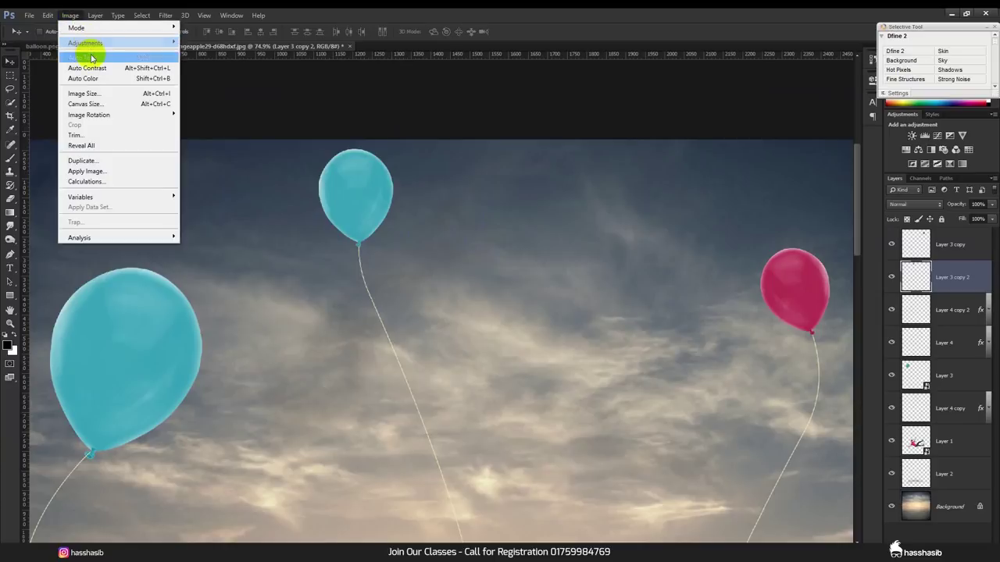
left_click(213, 100)
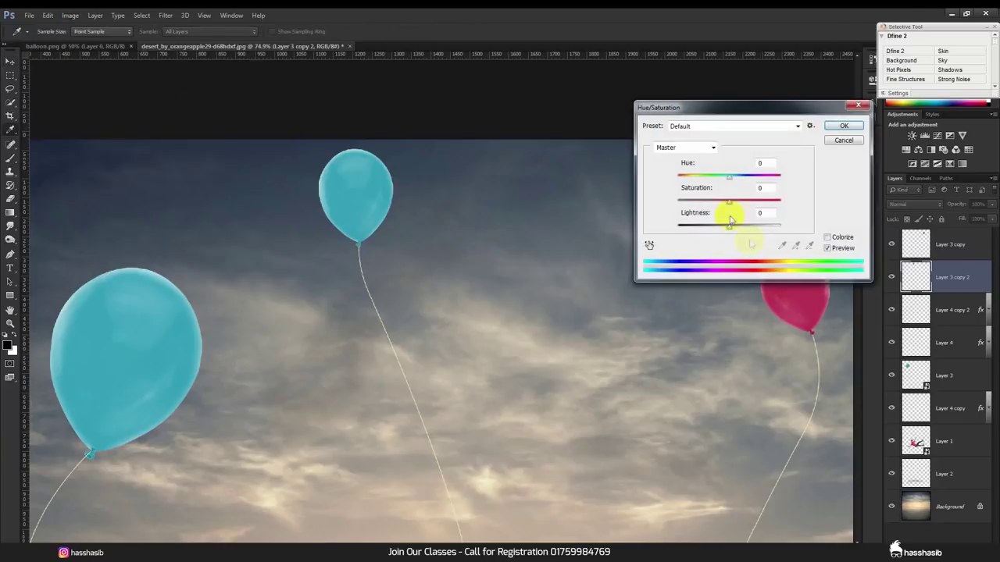
mouse_move(730, 176)
left_mouse_down()
mouse_move(756, 180)
mouse_move(703, 178)
left_mouse_up()
left_click(850, 127)
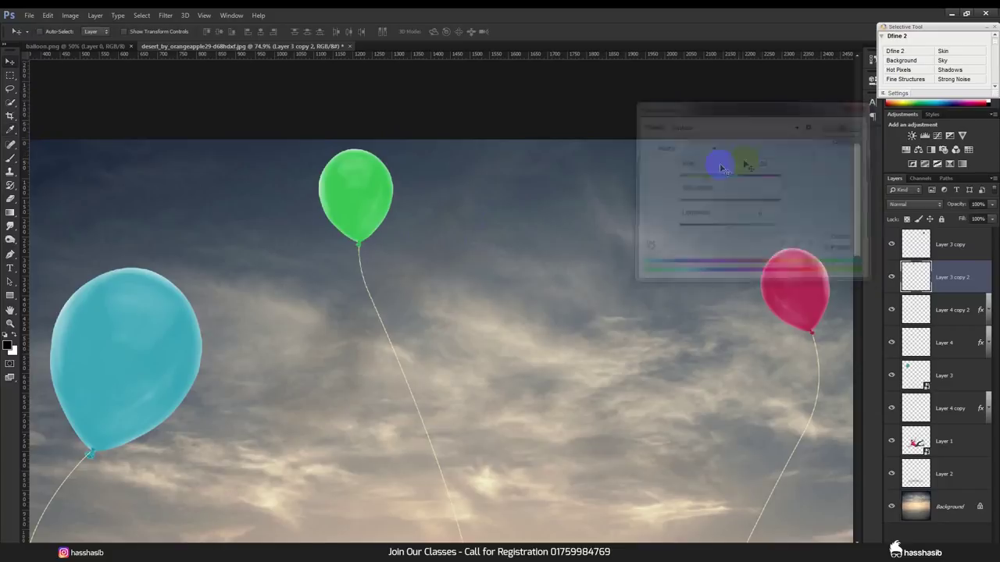
Step: Scale the green balloon down slightly and fit the composition on screen
key("ctrl+t")
left_click_drag(394, 150, 392, 180)
double_click(374, 176)
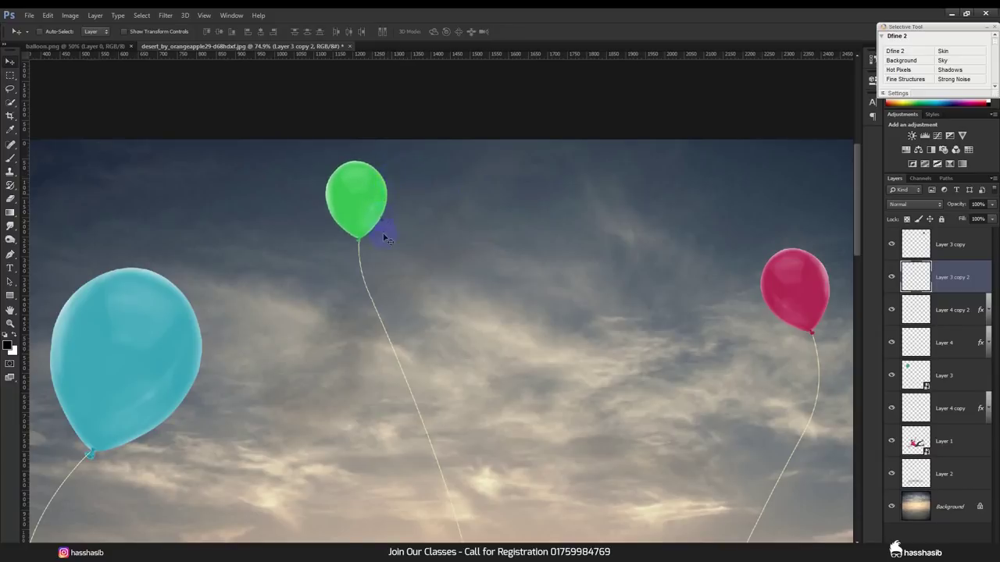
key("ctrl+0")
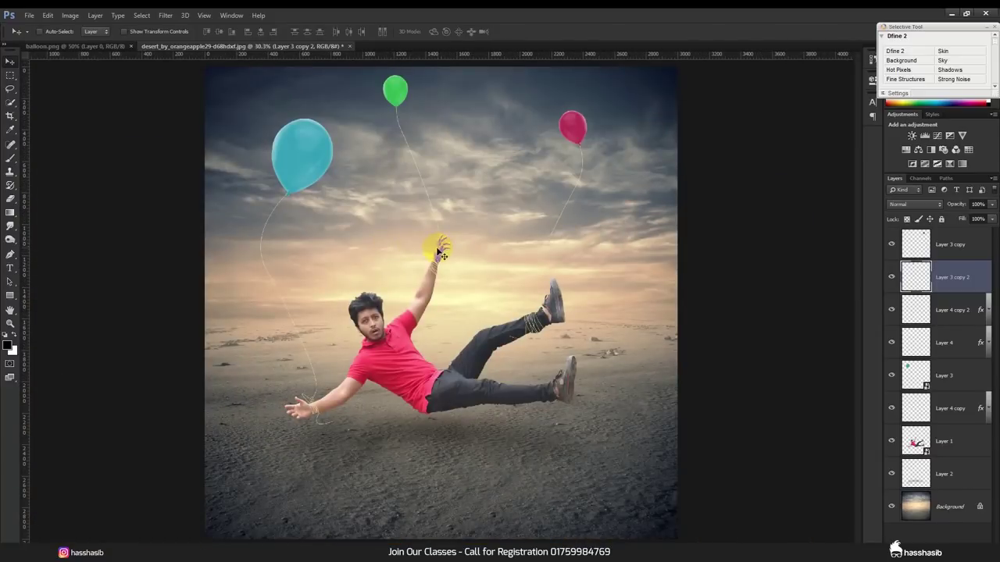
Step: Duplicate the large cyan balloon, then rotate, squash and place the copy near the pink balloon
scroll(442, 255, "down", 2)
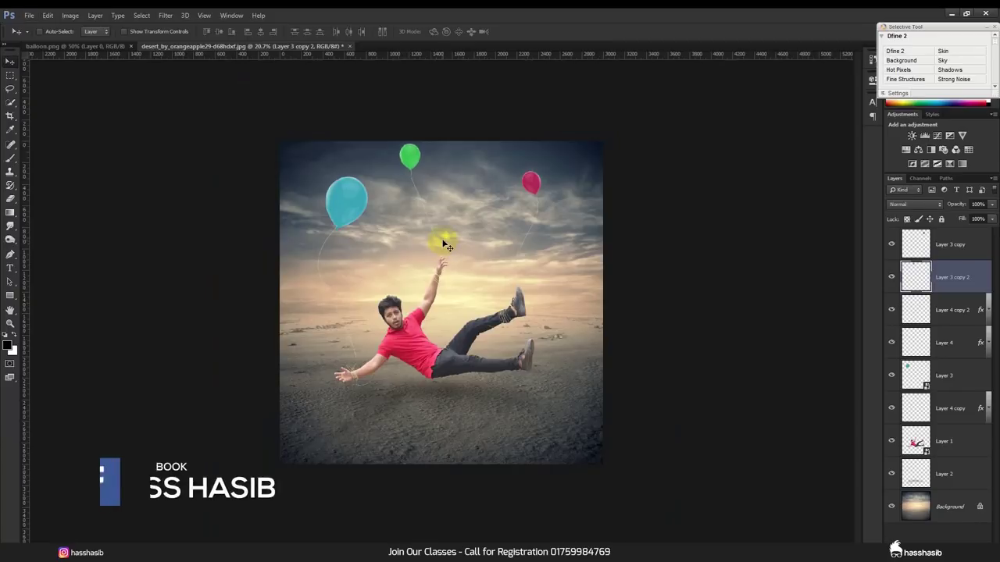
scroll(443, 242, "up", 1)
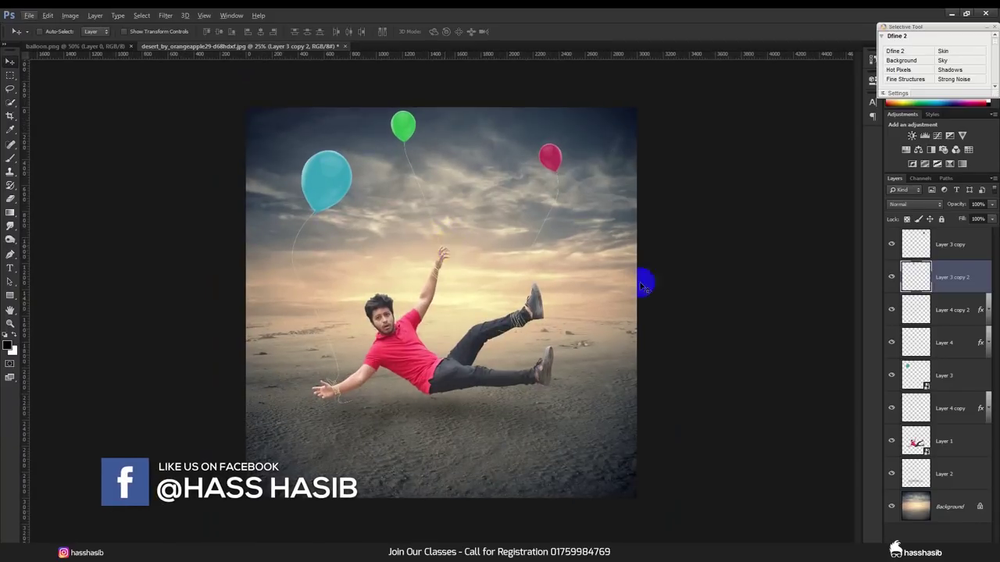
left_click(949, 379)
mouse_move(363, 219)
left_mouse_down()
mouse_move(458, 216)
mouse_move(532, 293)
left_mouse_up()
key("ctrl+t")
mouse_move(521, 220)
left_mouse_down()
mouse_move(532, 228)
mouse_move(513, 224)
left_mouse_up()
mouse_move(497, 263)
left_mouse_down()
mouse_move(505, 208)
mouse_move(578, 193)
left_mouse_up()
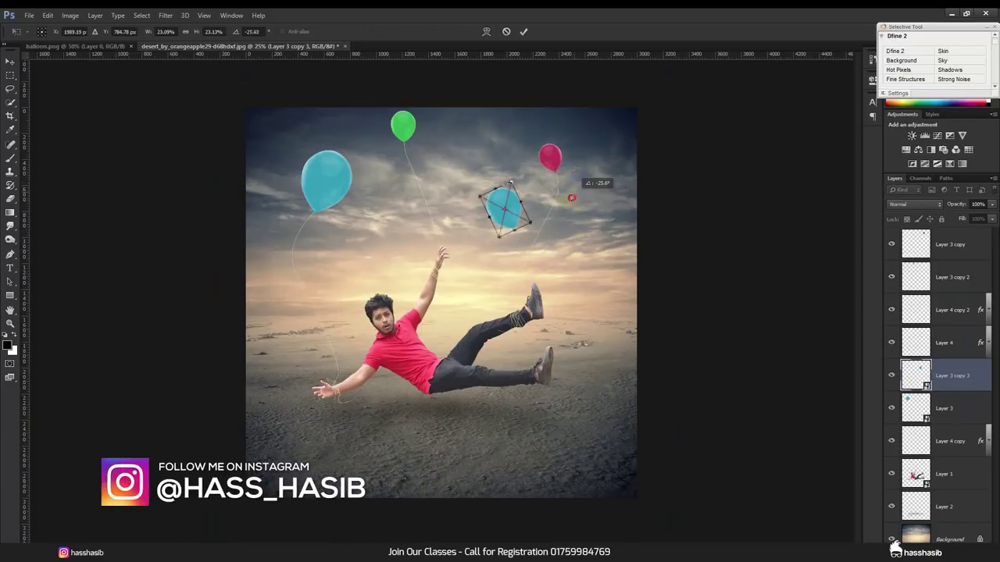
left_click_drag(513, 233, 509, 225)
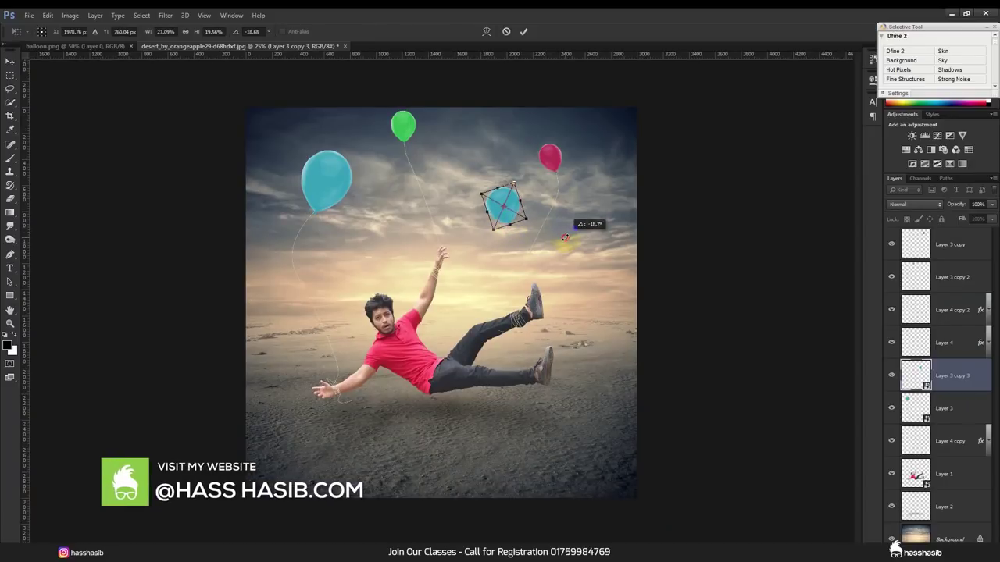
key("Return")
Step: Move the new balloon up-left, enlarge it slightly, and review its layer style options
mouse_move(566, 237)
left_mouse_down()
mouse_move(552, 216)
mouse_move(499, 213)
left_mouse_up()
key("ctrl+t")
key("Return")
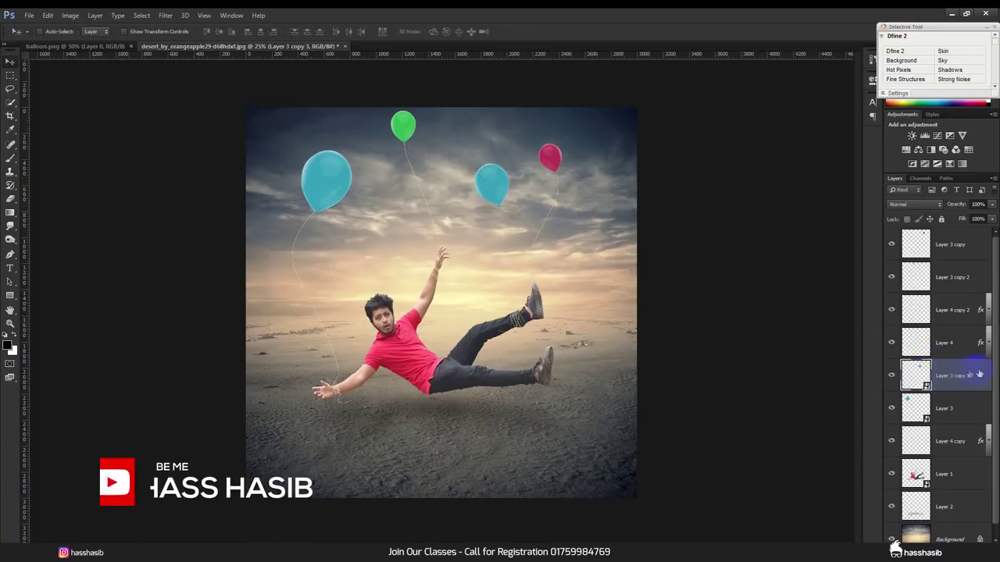
right_click(947, 338)
left_click(887, 243)
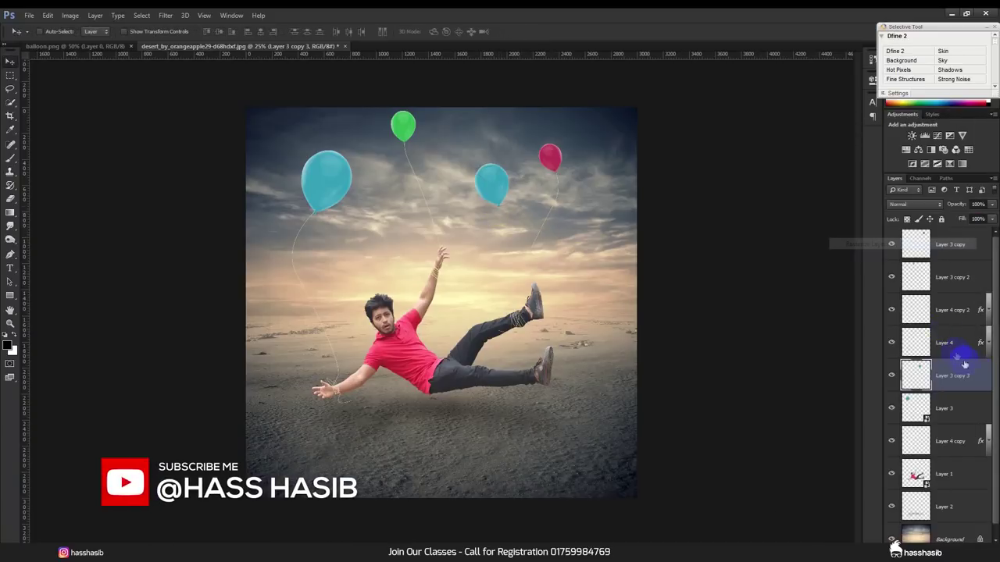
double_click(975, 371)
left_click(908, 54)
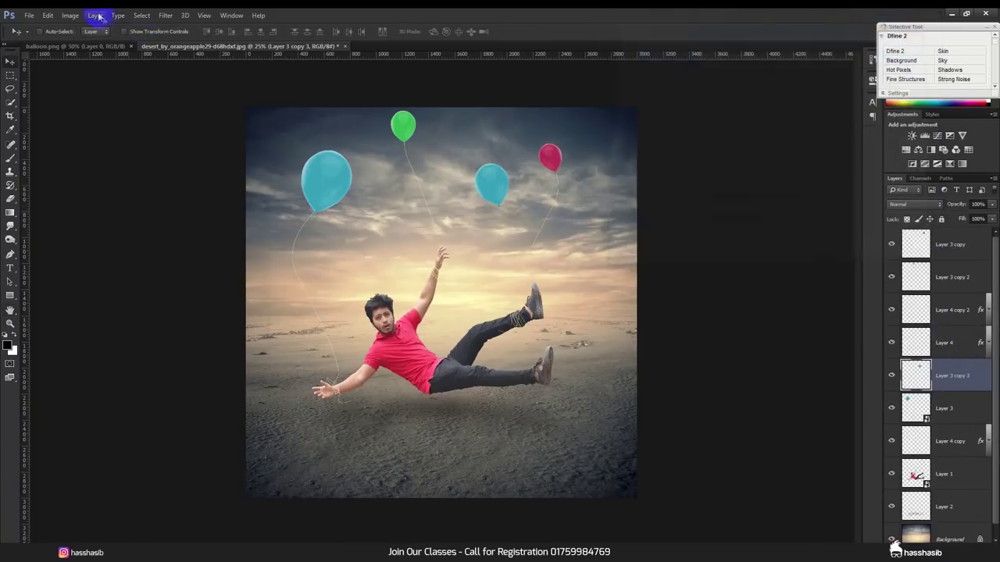
Step: Set the new balloon's Hue to -136 to make it yellow, then nudge it up-left
left_click(97, 15)
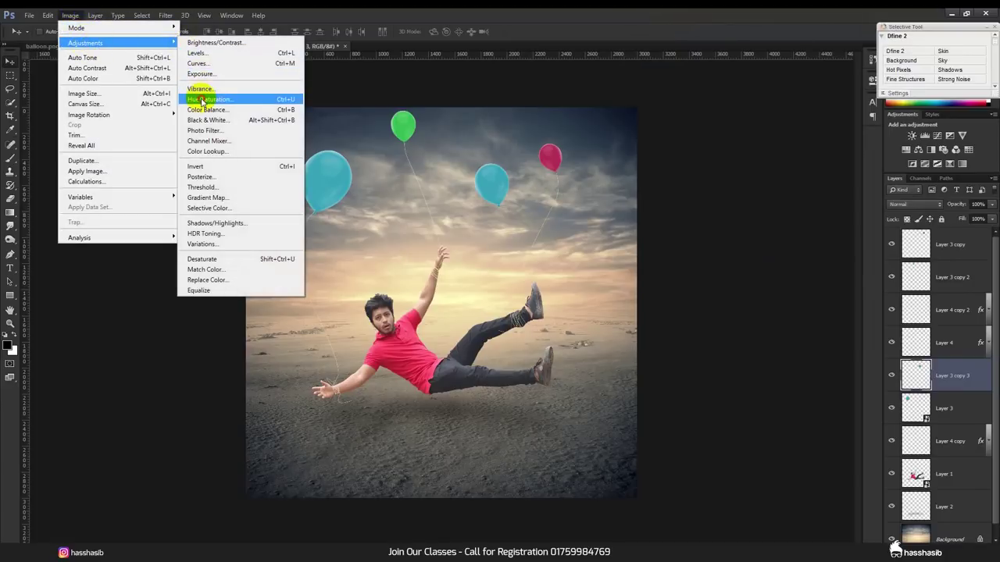
left_click(207, 100)
mouse_move(728, 175)
left_mouse_down()
mouse_move(664, 187)
mouse_move(687, 188)
left_mouse_up()
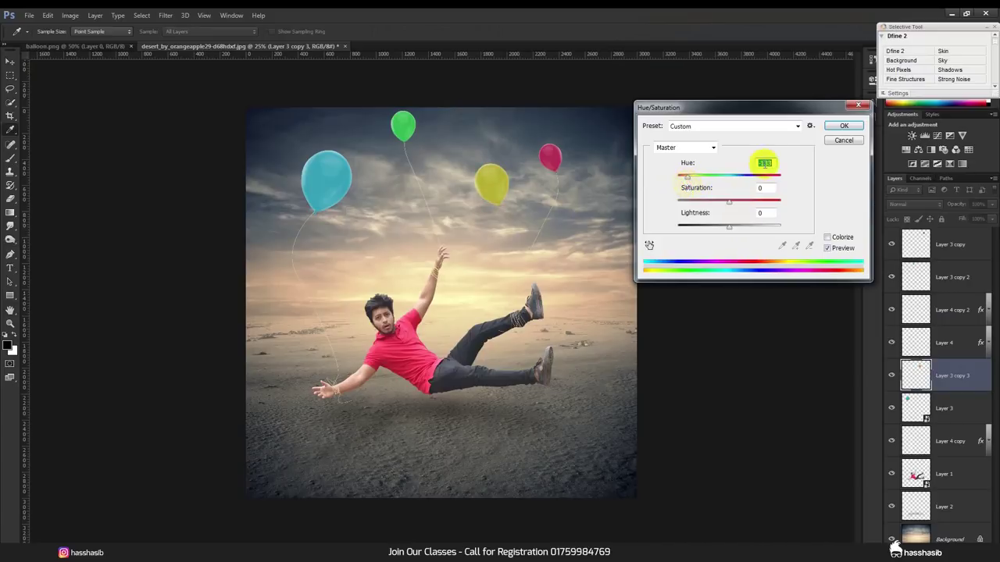
left_click(843, 126)
key("v")
left_click_drag(493, 201, 483, 197)
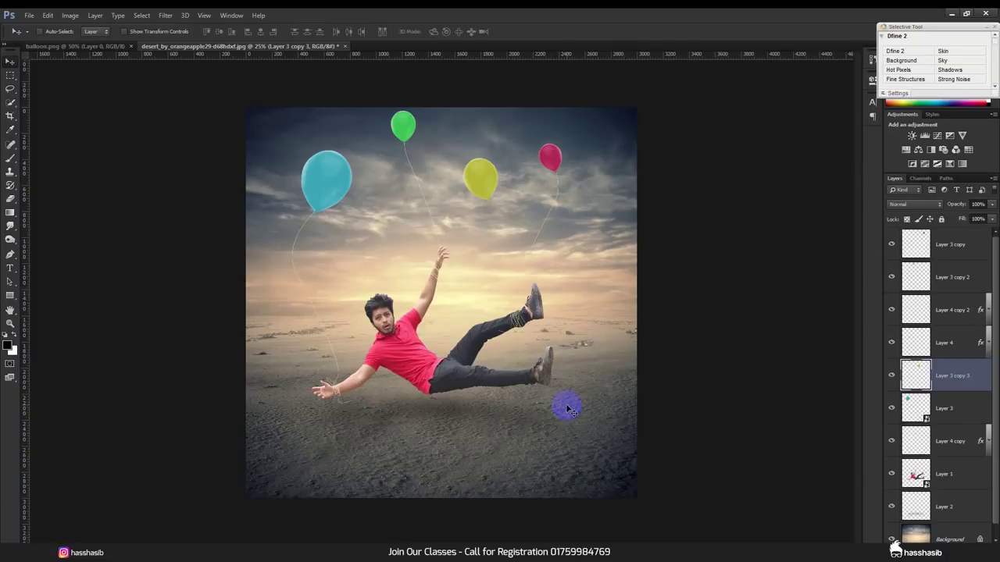
scroll(524, 377, "up", 2)
Step: Draw a curved Pen path from the yellow balloon's knot down to the lower ankle
scroll(536, 361, "up", 1)
left_click(10, 254)
left_click(484, 115)
left_click_drag(495, 261, 524, 287)
left_click(528, 434)
mouse_move(528, 434)
left_mouse_down()
mouse_move(516, 433)
mouse_move(556, 418)
left_mouse_up()
left_click(540, 348)
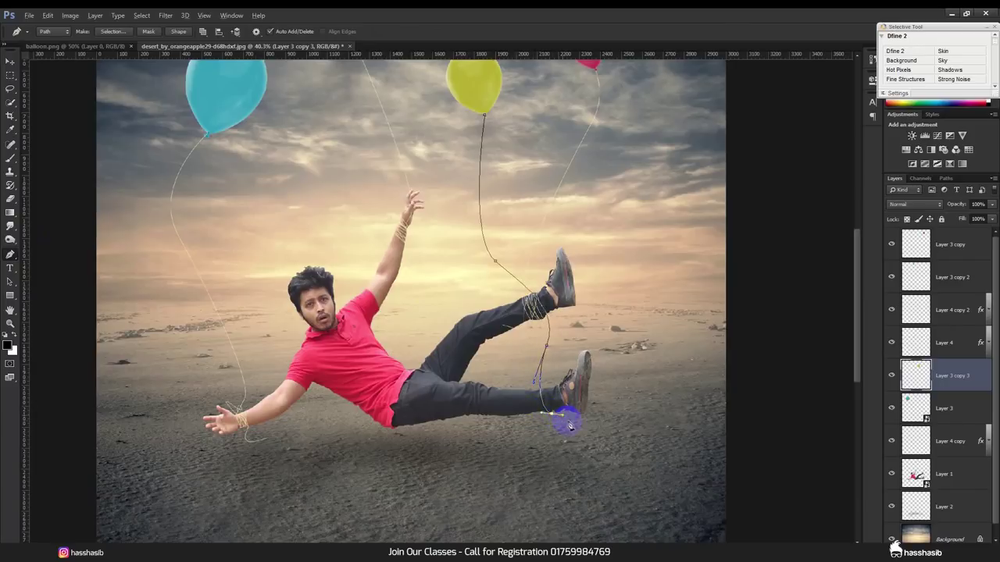
scroll(569, 425, "up", 5)
left_click_drag(519, 398, 510, 392)
Step: Create Layer 5 and stroke the path with the brush
left_click(974, 549)
right_click(620, 345)
left_click(655, 158)
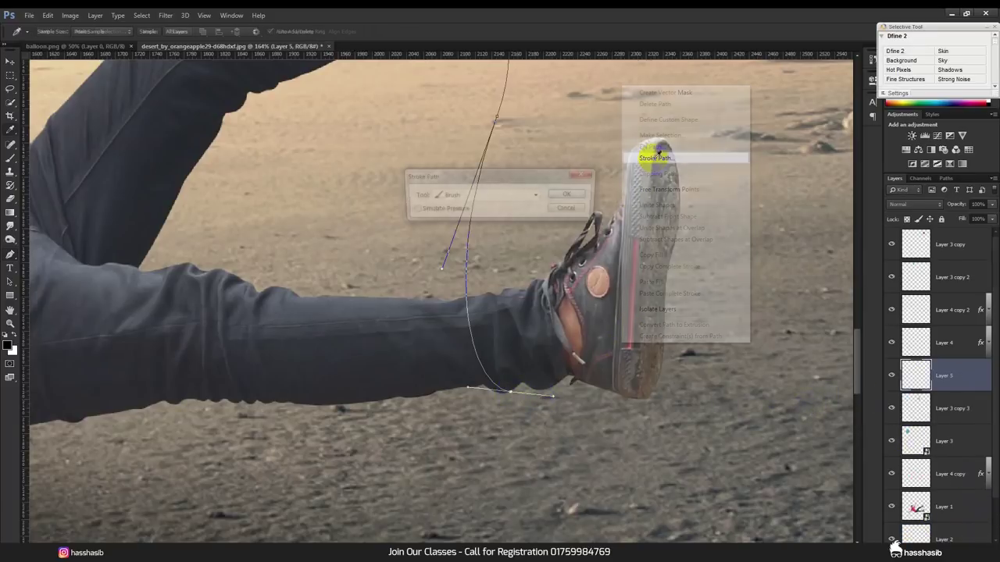
left_click(576, 195)
right_click(576, 193)
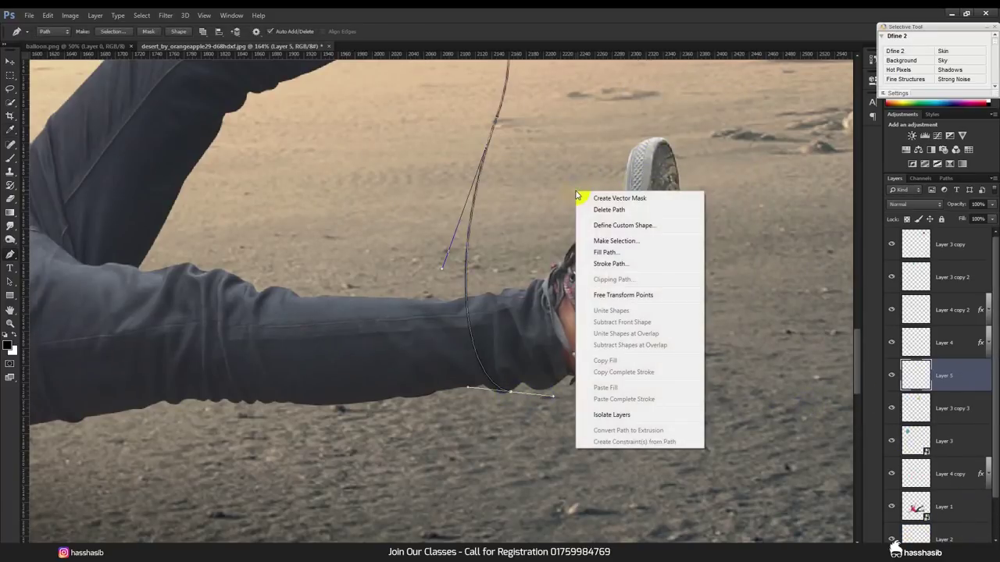
left_click(591, 17)
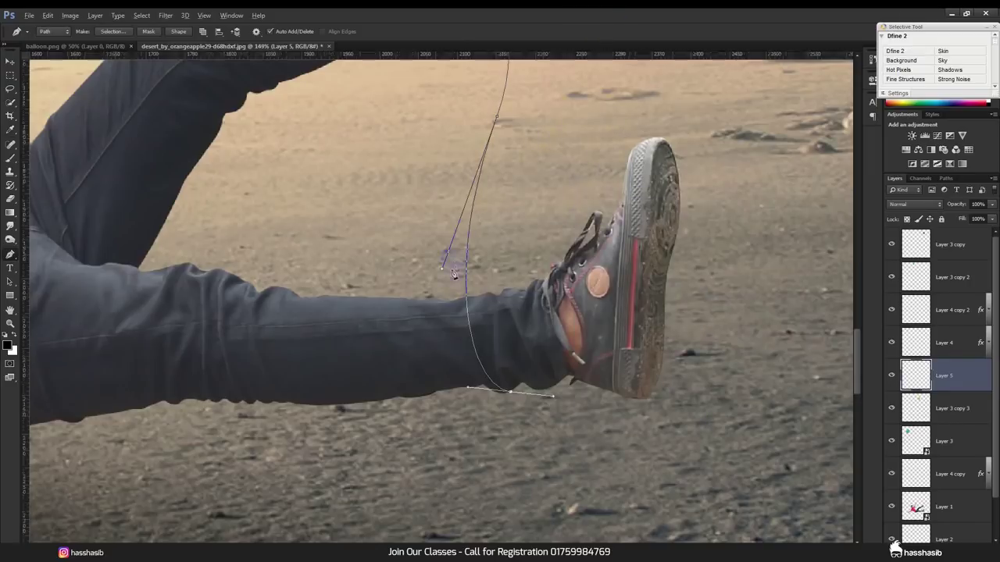
scroll(468, 251, "down", 5)
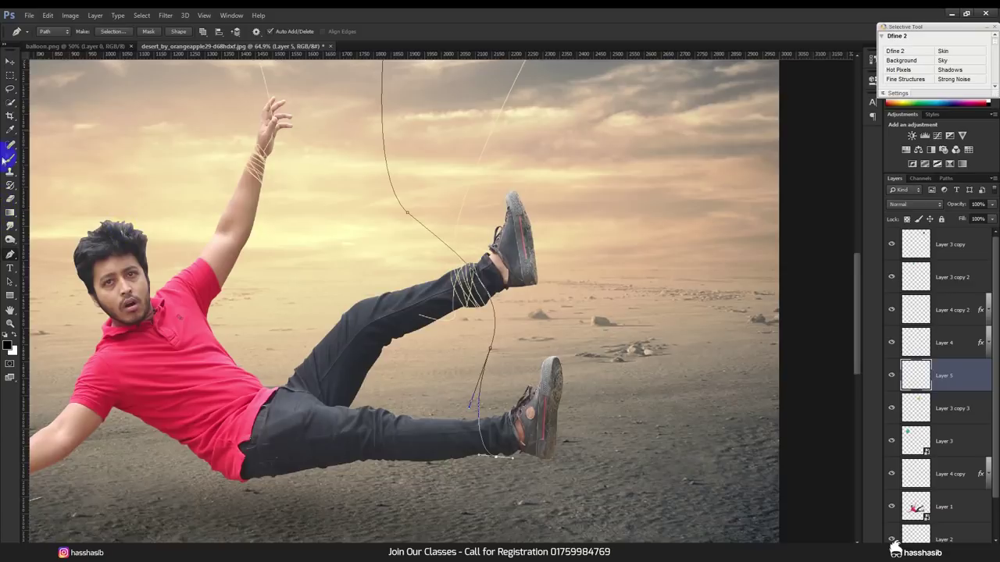
Step: Sample the pale string colour, restroke the path in it, and delete the path
left_click(10, 129)
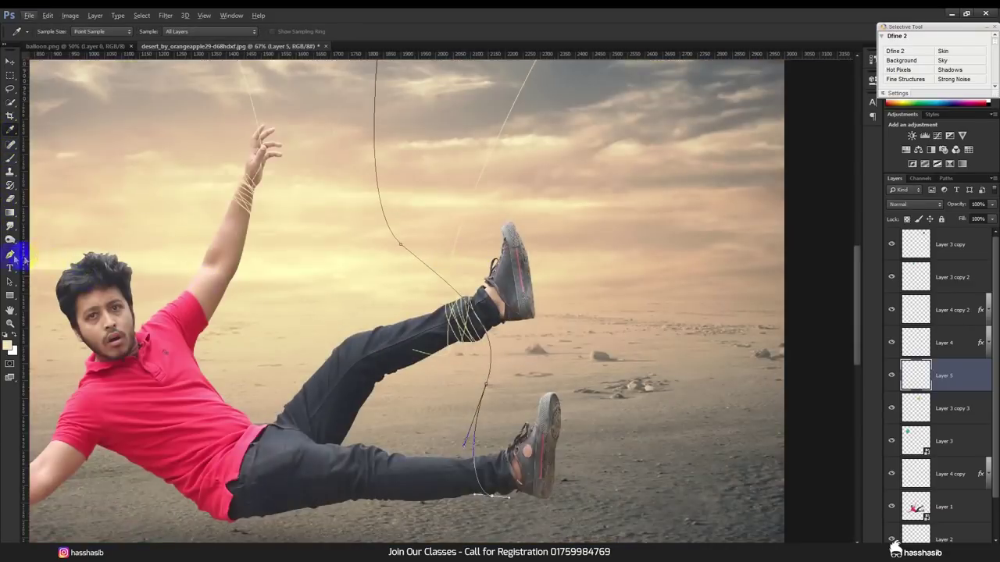
key("p")
right_click(506, 353)
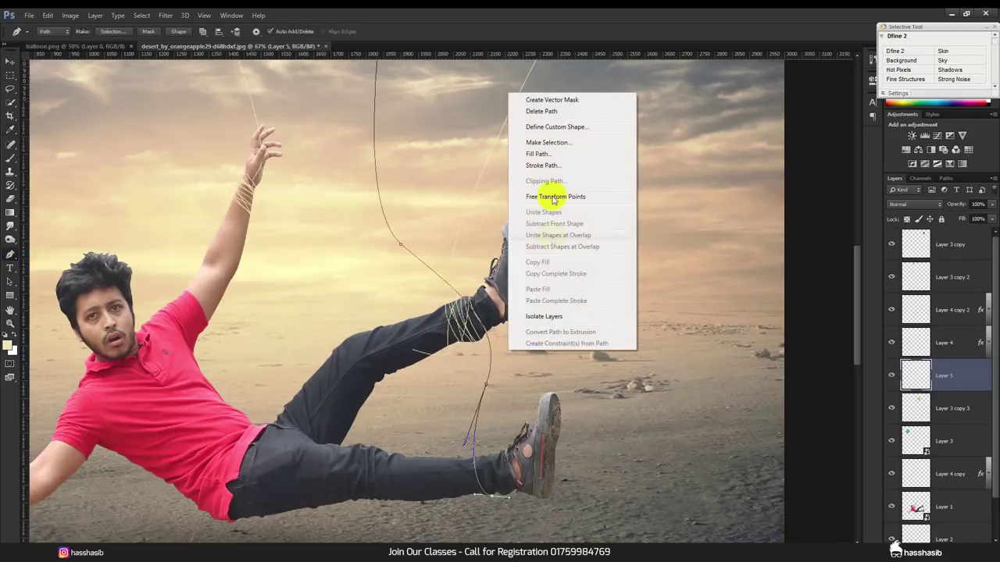
left_click(542, 164)
left_click(562, 195)
right_click(576, 200)
left_click(581, 210)
scroll(581, 234, "down", 2)
scroll(582, 250, "down", 1)
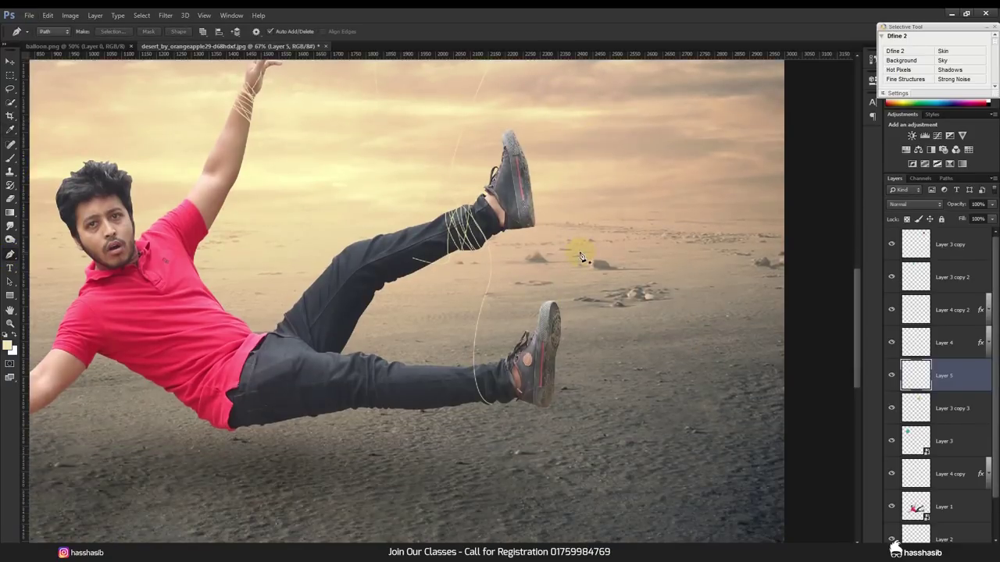
left_click(910, 504, "ctrl")
left_click(10, 158)
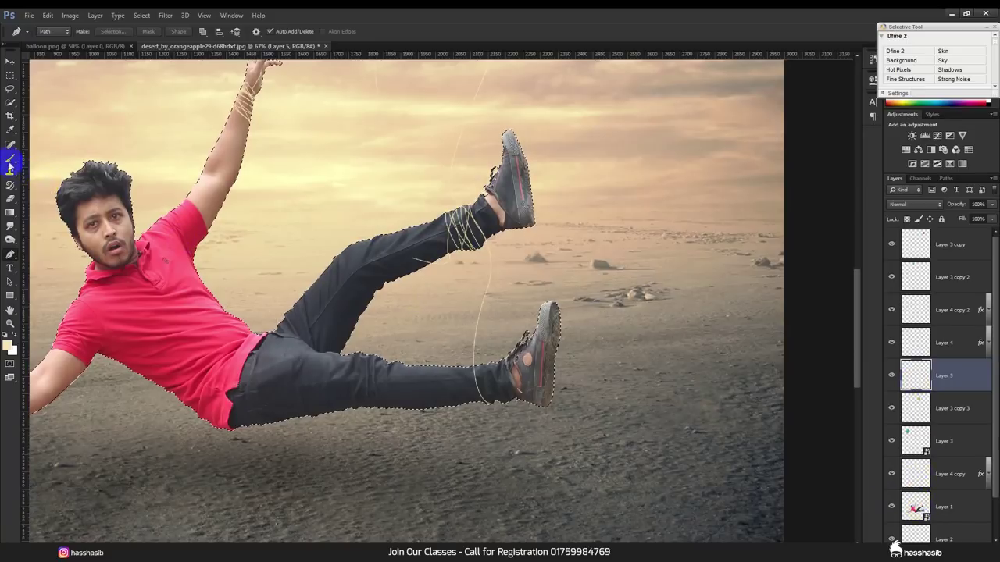
Step: Paint thin light string loops wrapping around the lower ankle and the jeans above it
scroll(499, 360, "up", 2)
left_click_drag(481, 330, 484, 389)
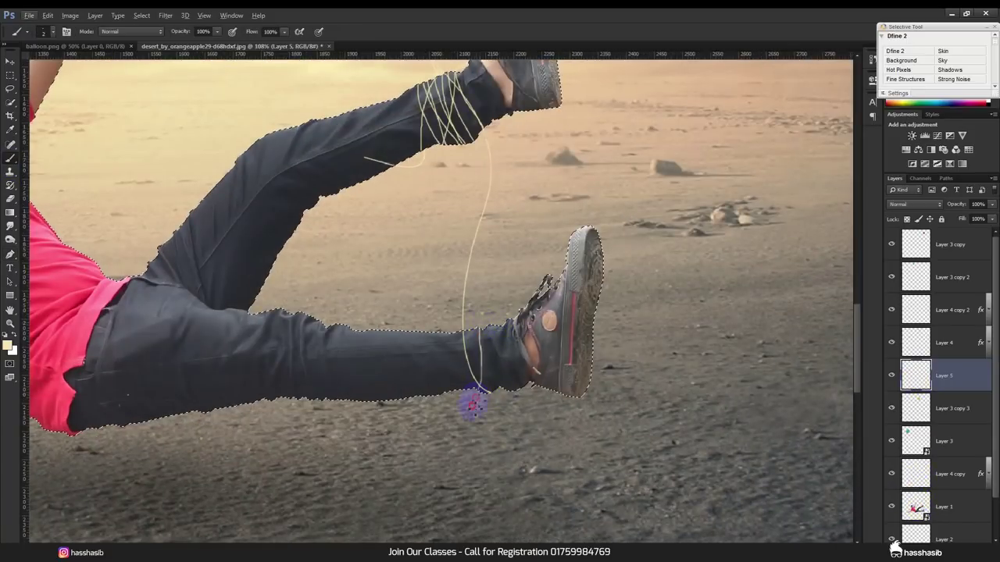
left_click_drag(491, 328, 494, 392)
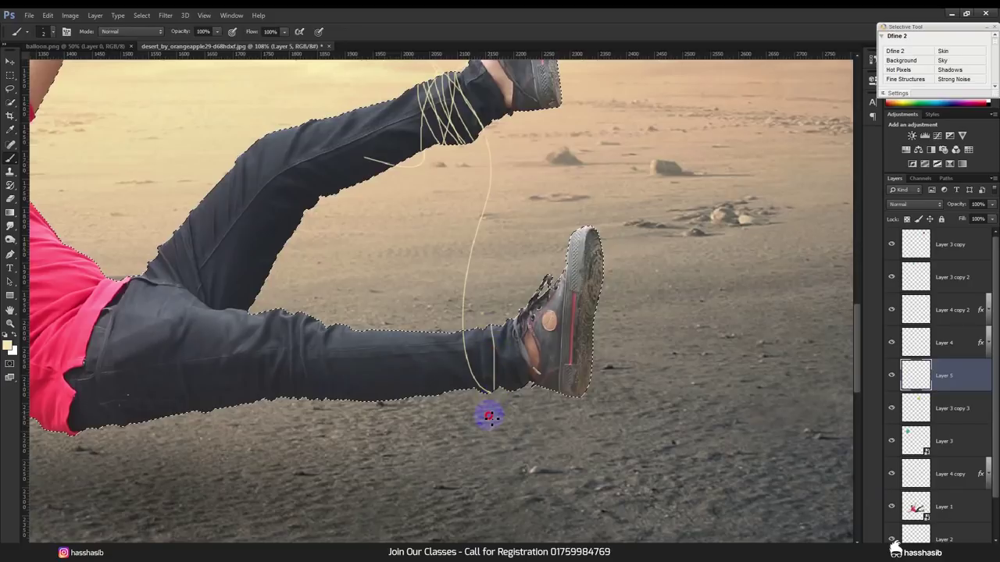
left_click_drag(501, 330, 507, 391)
left_click_drag(504, 304, 509, 395)
mouse_move(506, 336)
left_mouse_down()
mouse_move(517, 398)
mouse_move(516, 320)
mouse_move(539, 385)
left_mouse_up()
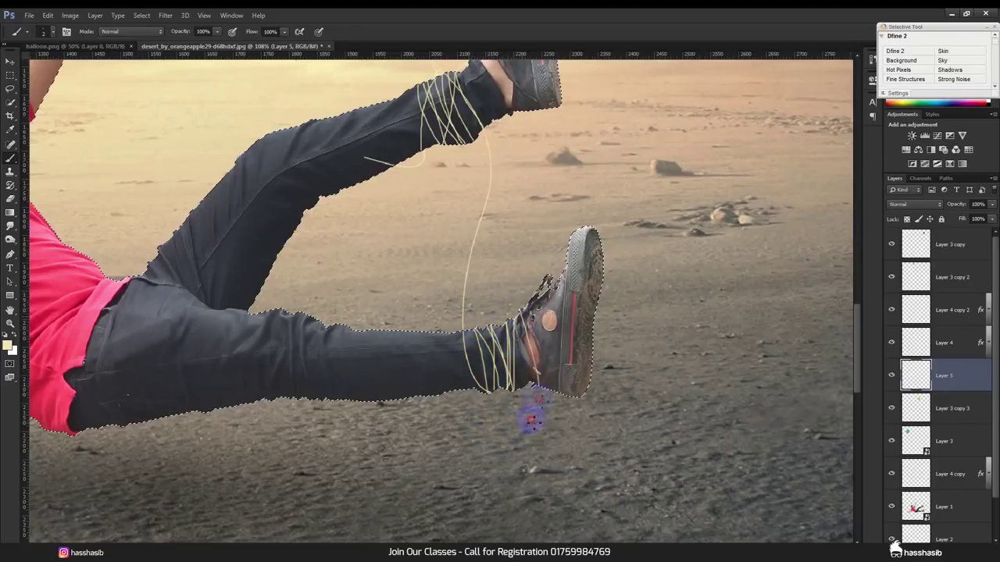
mouse_move(449, 332)
left_mouse_down()
mouse_move(488, 388)
mouse_move(470, 388)
left_mouse_up()
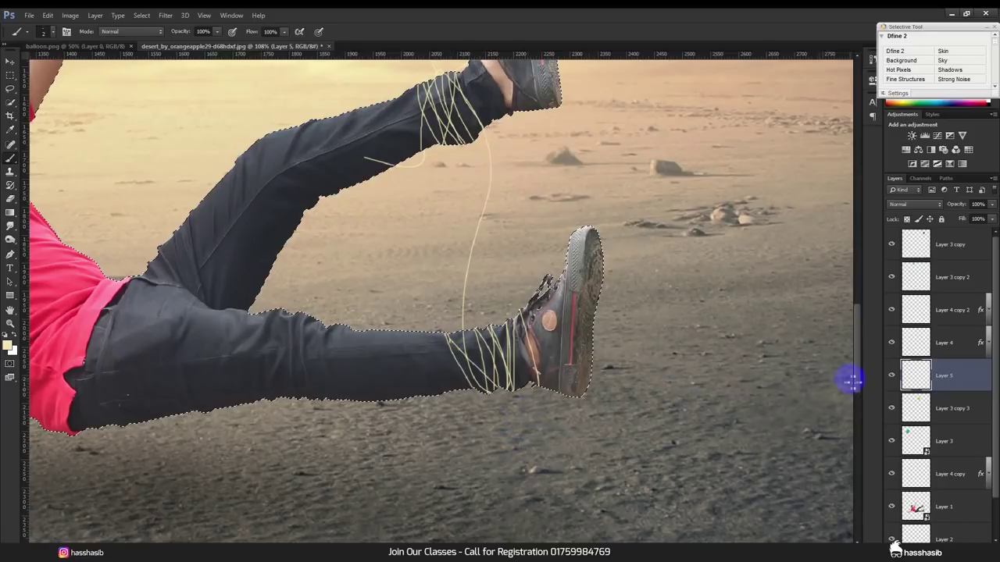
Step: Drop the leg selection, draw a loose string strand hanging below the ankle, and fit the whole image in view
key("ctrl+d")
left_click(518, 371)
mouse_move(524, 382)
left_mouse_down()
mouse_move(502, 388)
mouse_move(529, 455)
left_mouse_up()
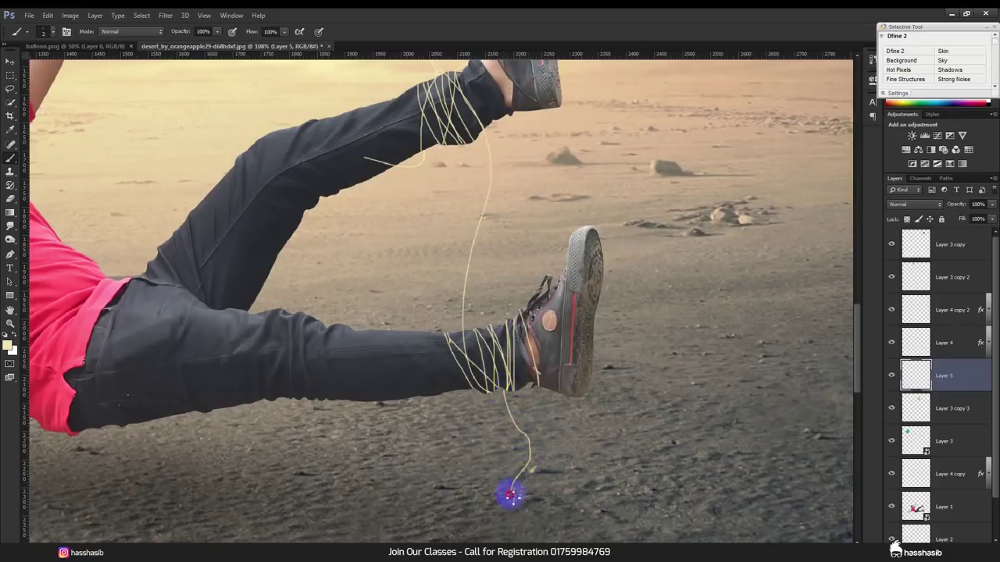
key("ctrl+0")
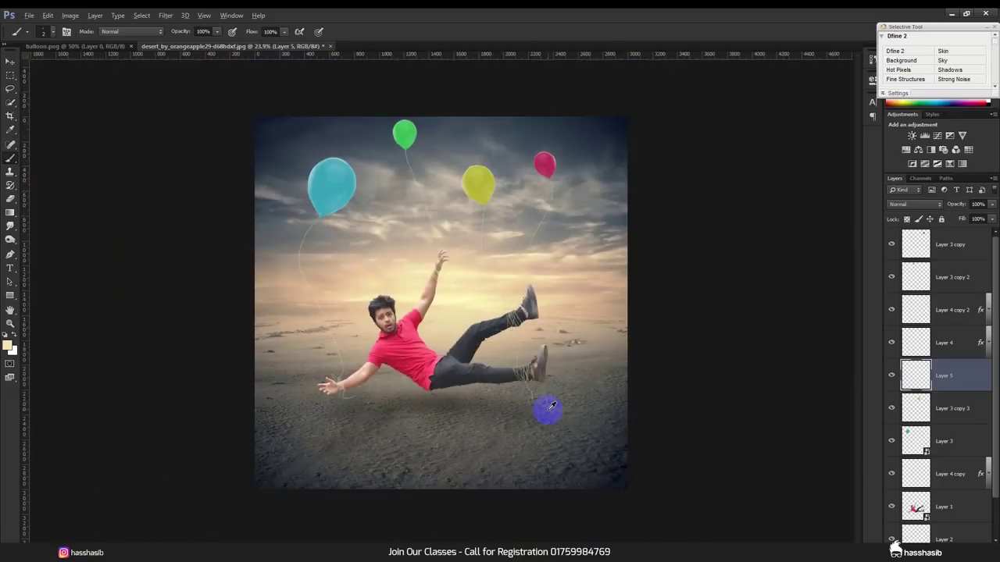
Step: Fit the image in the window and select the topmost layer, Layer 3 copy
left_click(11, 61)
key("ctrl+0")
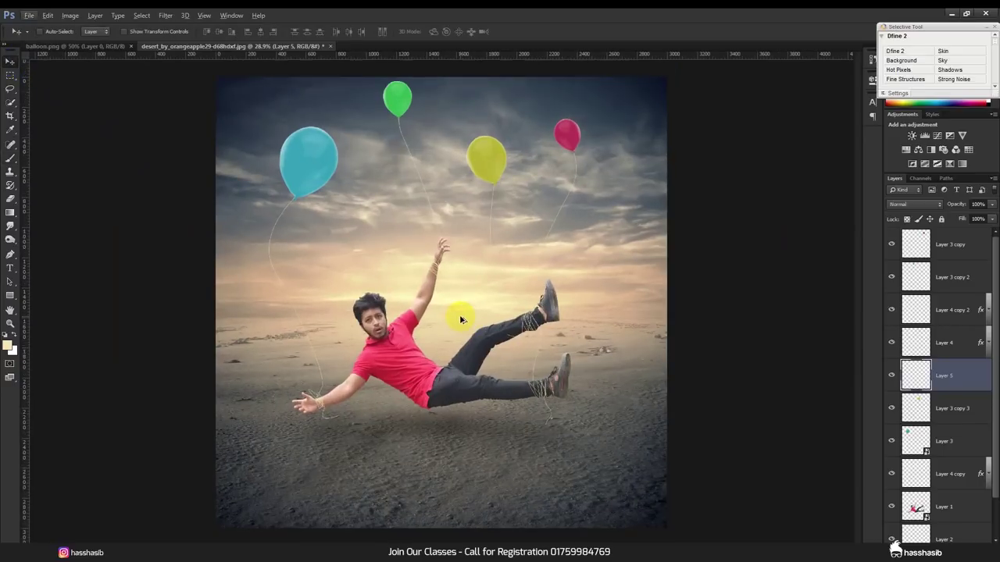
scroll(461, 322, "down", 1)
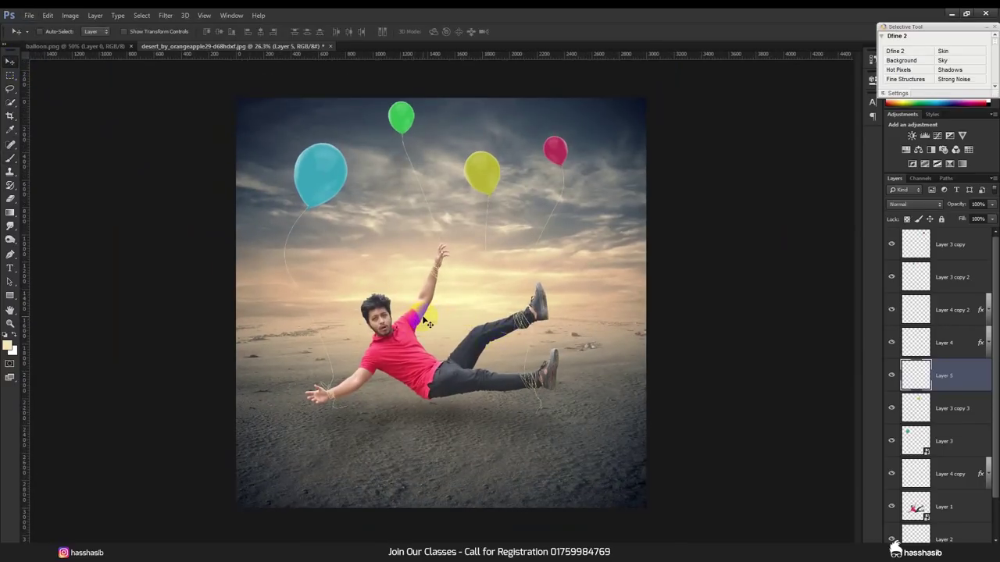
left_click_drag(424, 296, 438, 271)
scroll(438, 270, "up", 1)
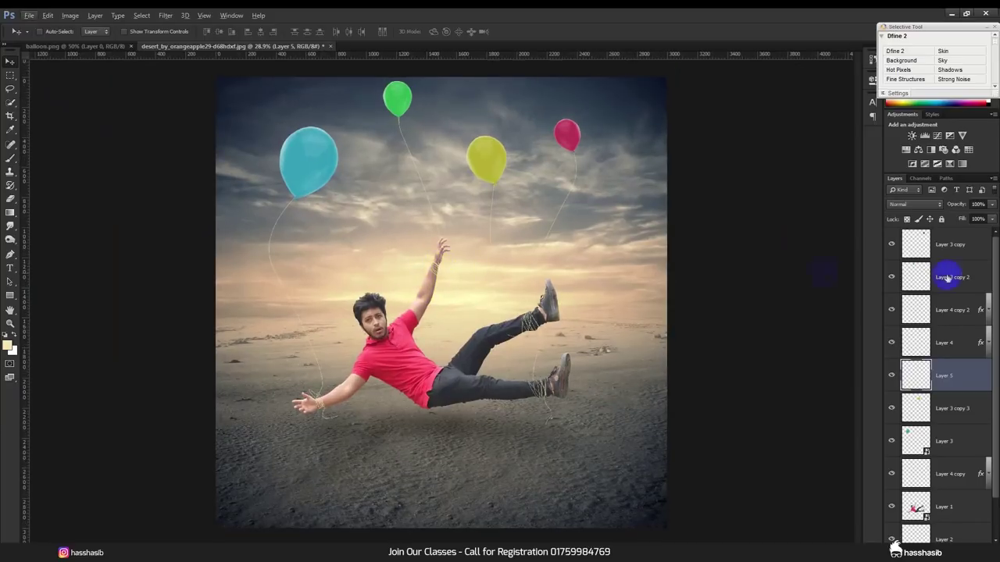
left_click(973, 252)
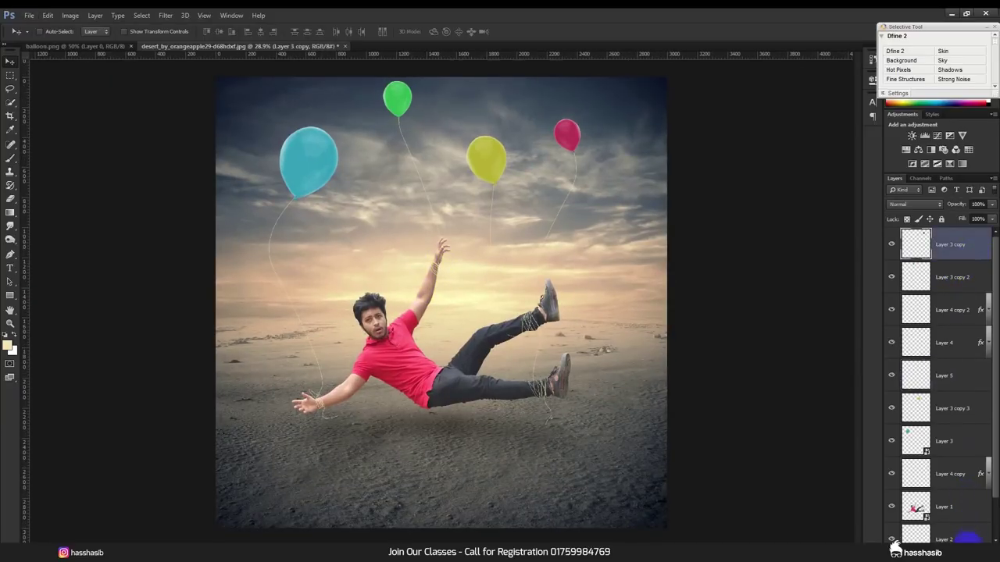
Step: Create new empty Layer 6 on top and sample a warm colour from the sunlit sky
left_click(967, 542)
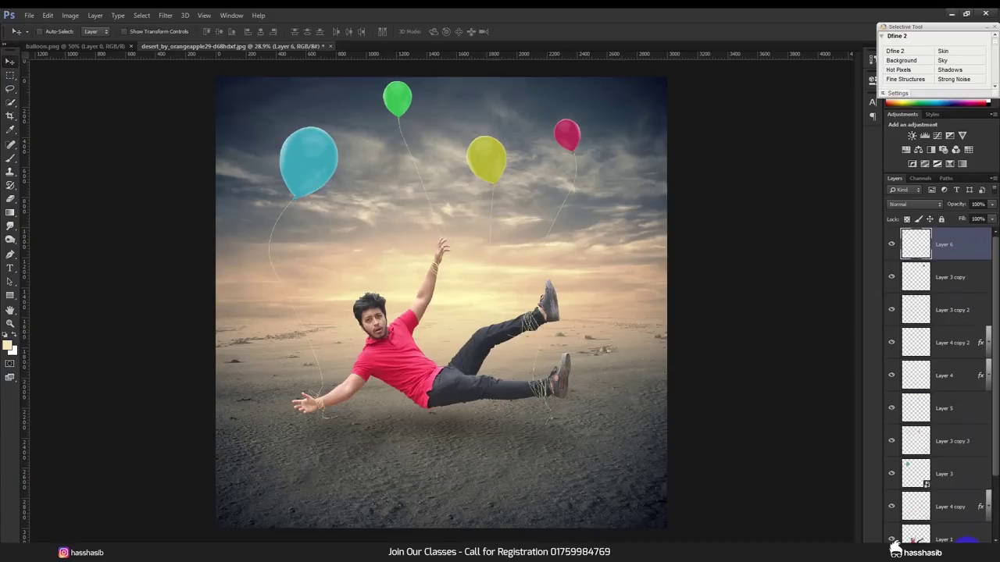
left_click(10, 129)
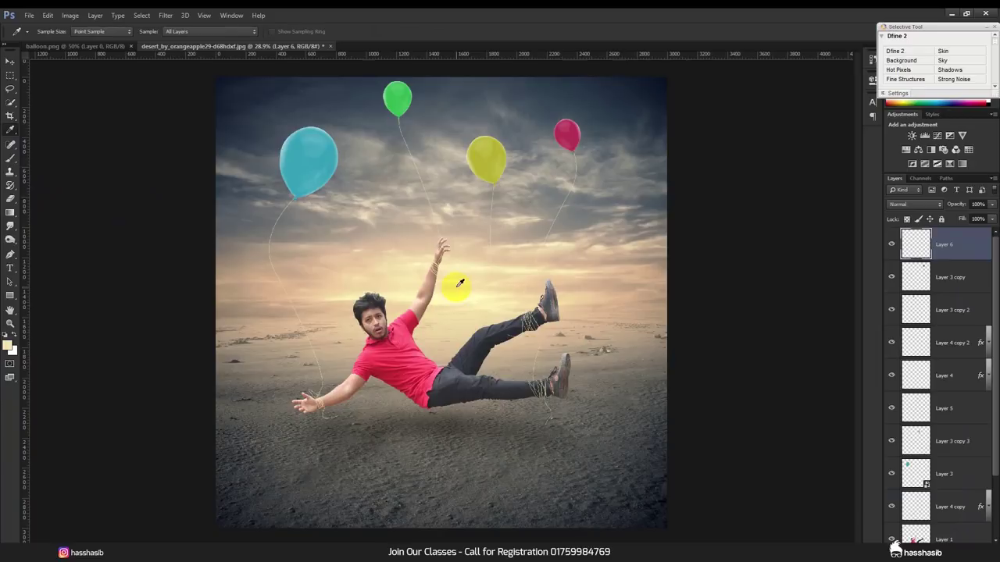
left_click(10, 157)
Step: Set a large soft brush and dab a warm glow over the man on Layer 6
right_click(354, 279)
left_click(444, 290)
type("195")
key("Return")
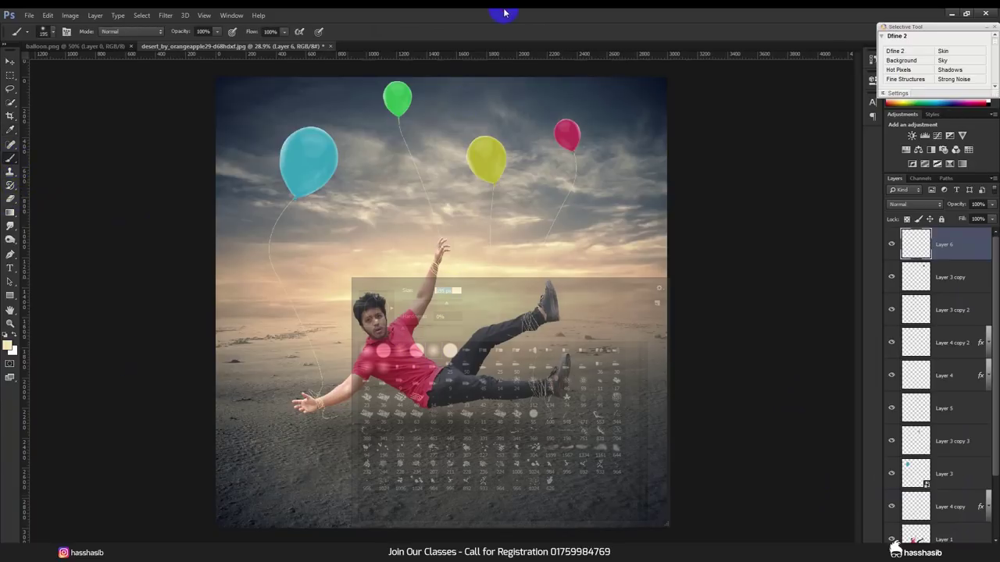
left_click(470, 307)
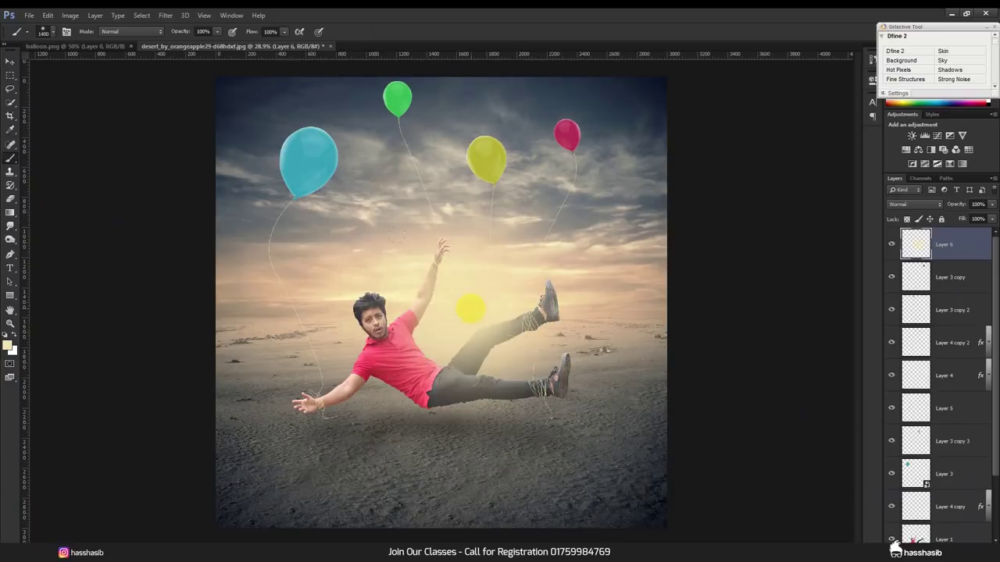
Step: Blend Layer 6 in Screen mode, move the glow up near the raised hand, and set 70% opacity
left_click(933, 203)
left_click(906, 292)
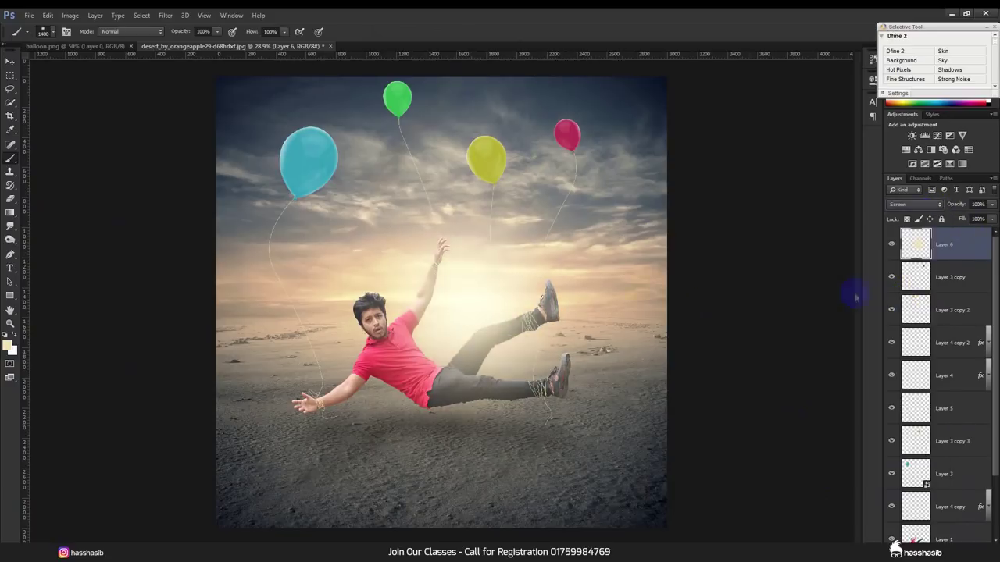
left_click(9, 61)
left_click_drag(416, 286, 474, 242)
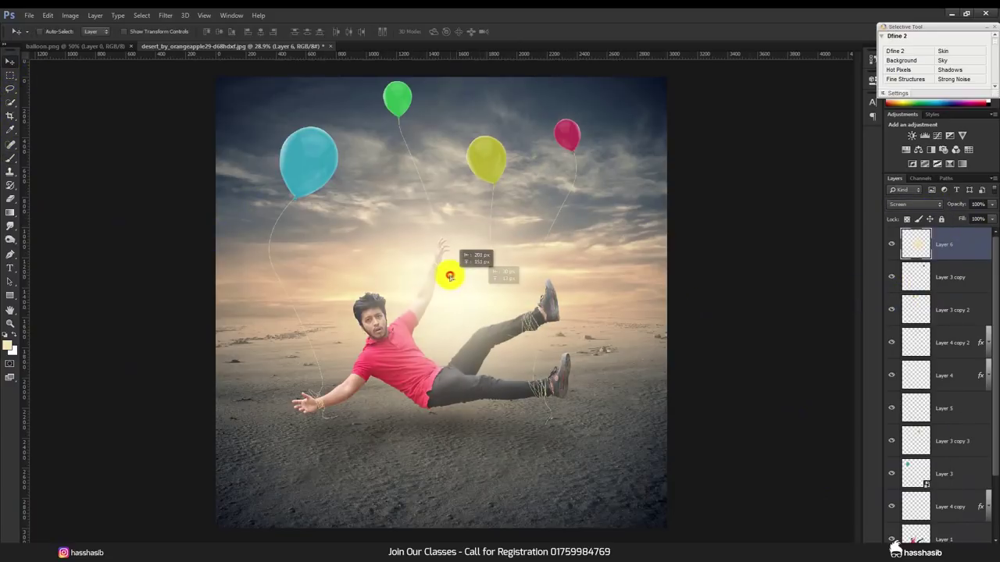
left_click_drag(474, 242, 490, 277)
left_click_drag(950, 208, 939, 204)
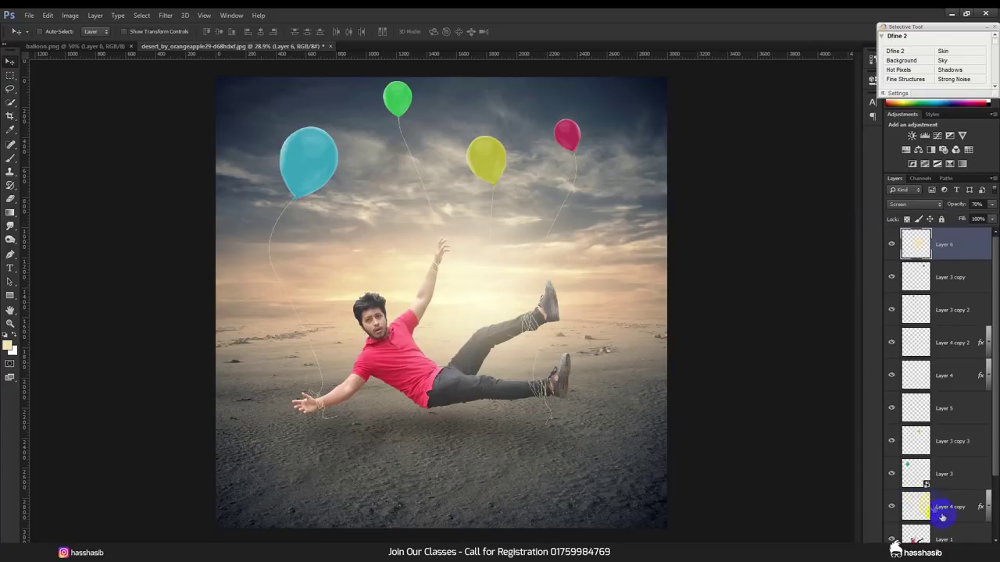
left_click(943, 539)
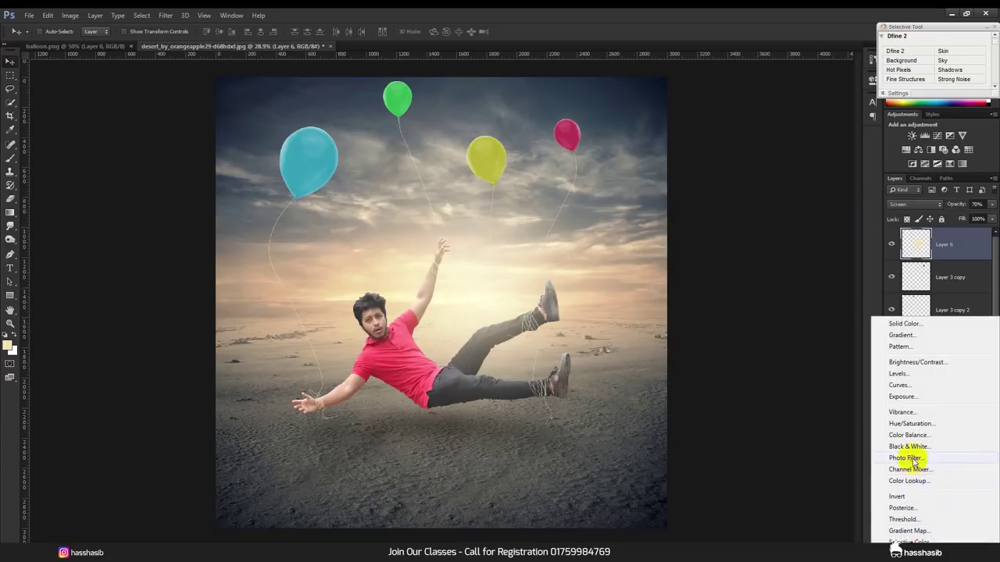
Step: Add a Photo Filter adjustment layer set to the Orange filter at 35% density
left_click(912, 459)
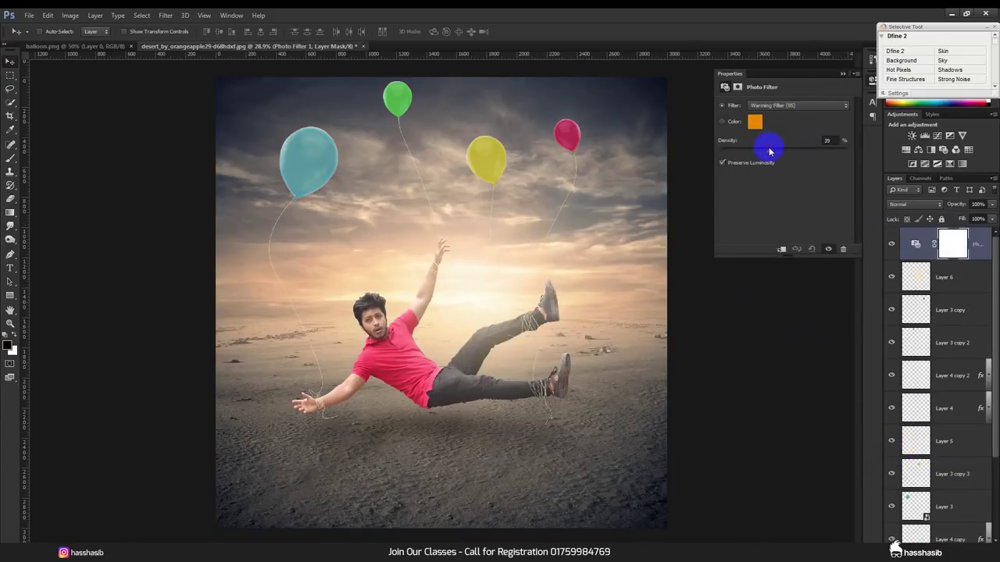
left_click(761, 105)
left_click(764, 127)
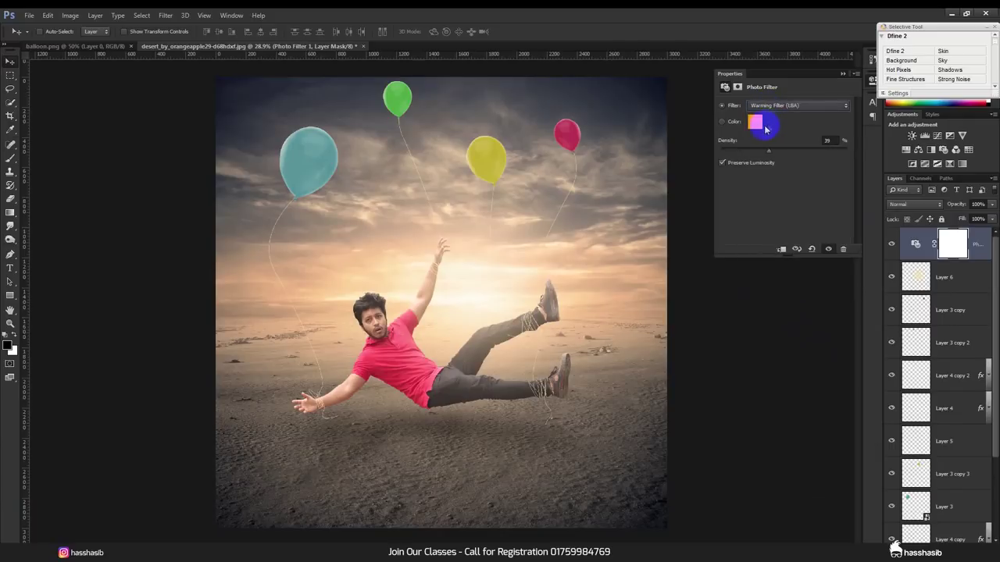
key("Down")
key("Down")
key("Down")
key("Down")
key("Up")
key("Down")
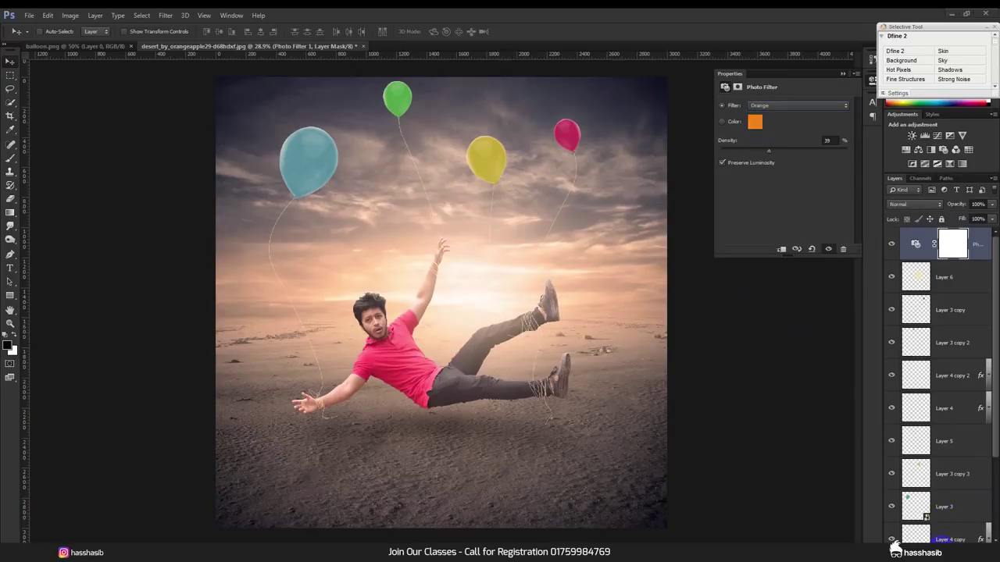
left_click(941, 546)
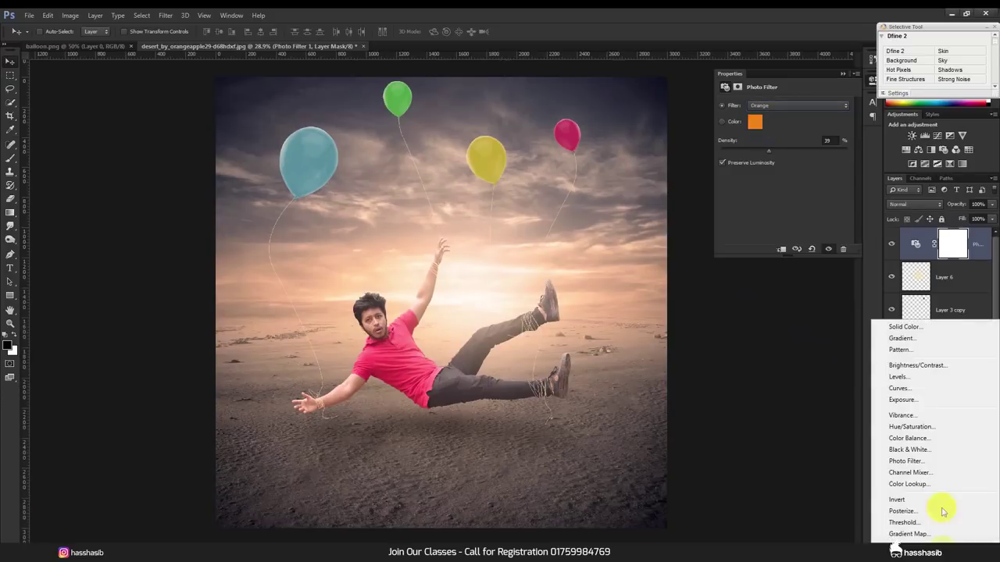
Step: Add a Color Lookup adjustment layer and settle on the Kodak 5218/2383 3DLUT after trying other looks
left_click(908, 484)
left_click(790, 105)
left_click(789, 408)
key("Up")
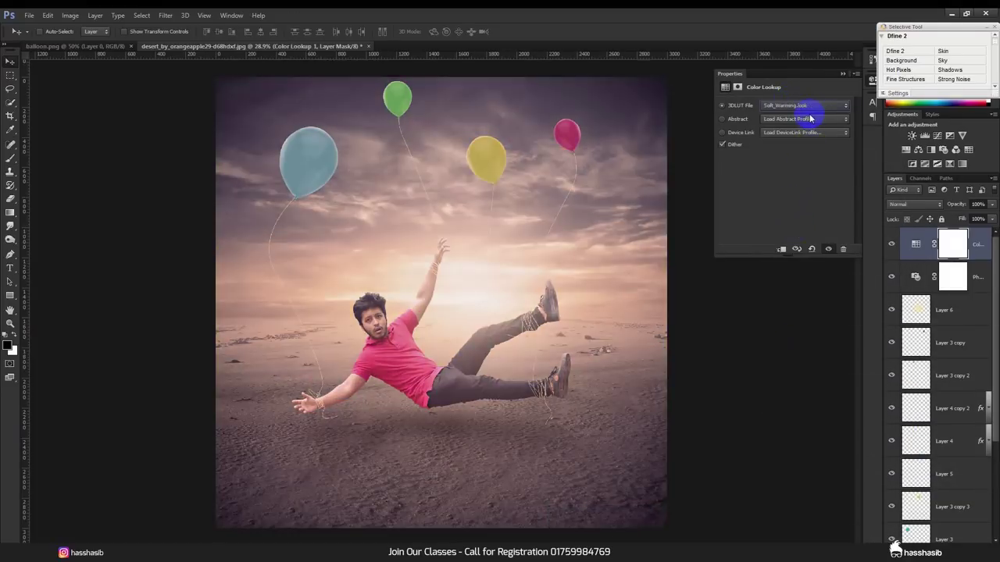
key("Up")
key("Up")
key("Up")
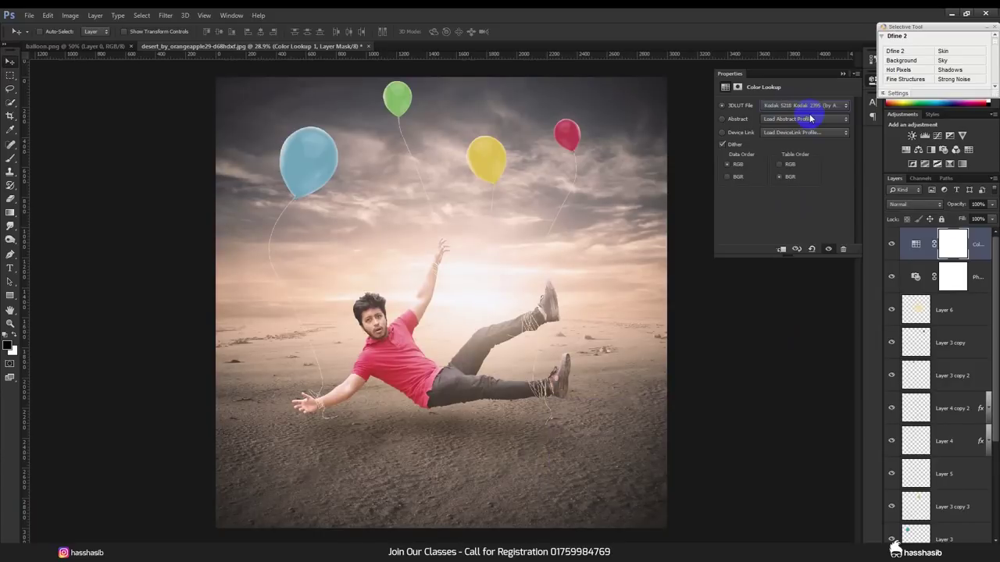
key("Up")
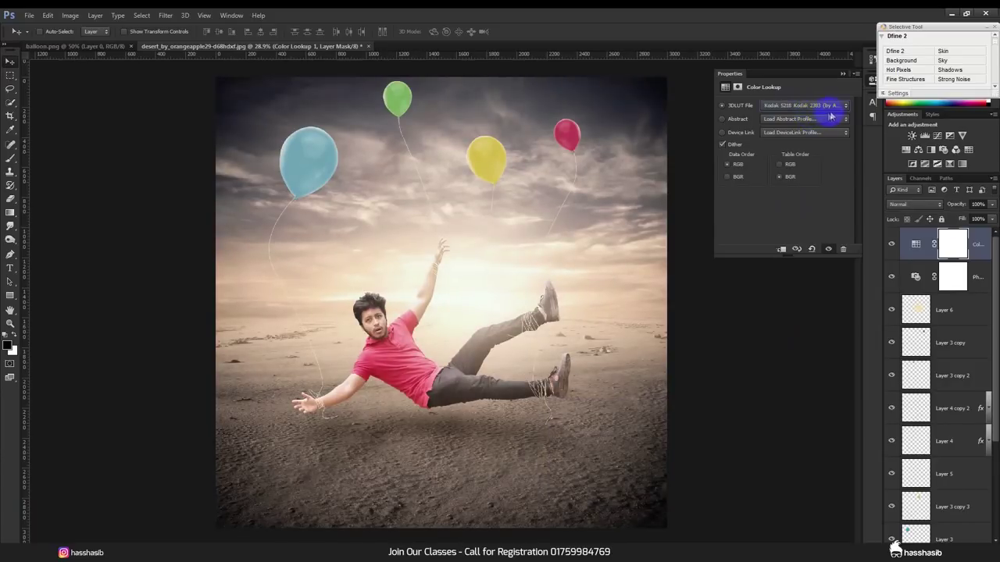
left_click(843, 73)
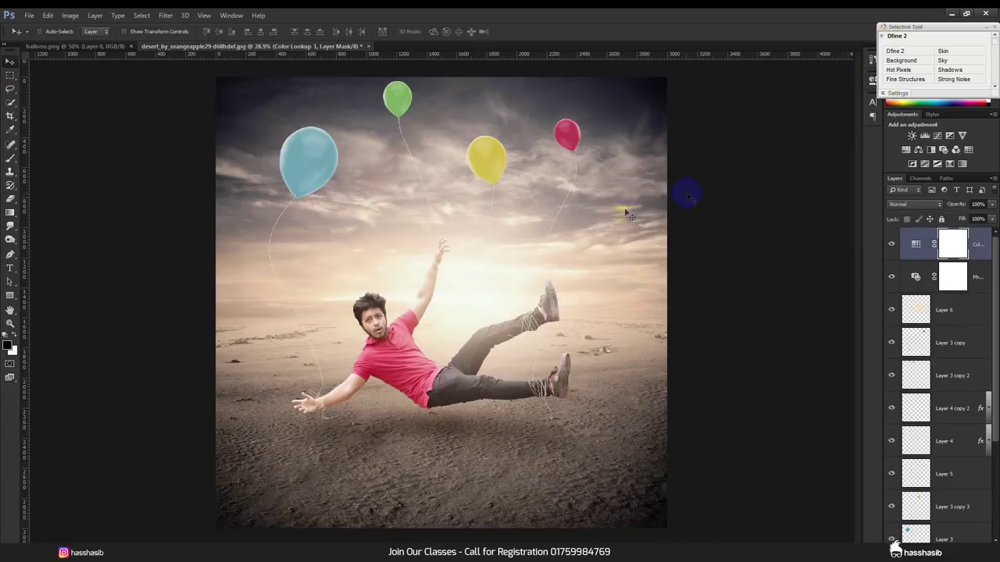
Step: Compare the grade on and off, keep Layer 6 at 70%, and set Color Lookup 1 to 50% opacity
left_click(940, 312)
key("4")
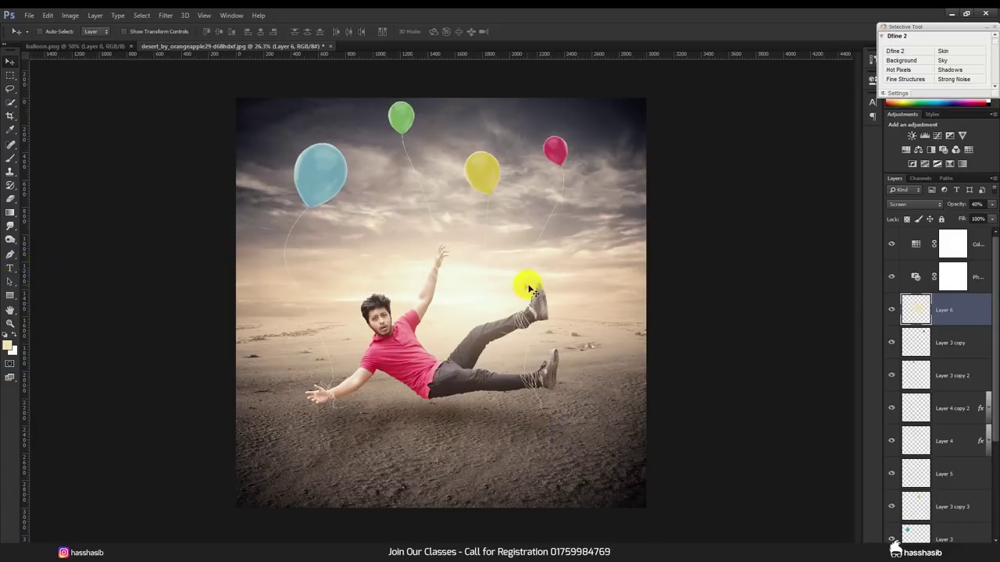
left_click(891, 245)
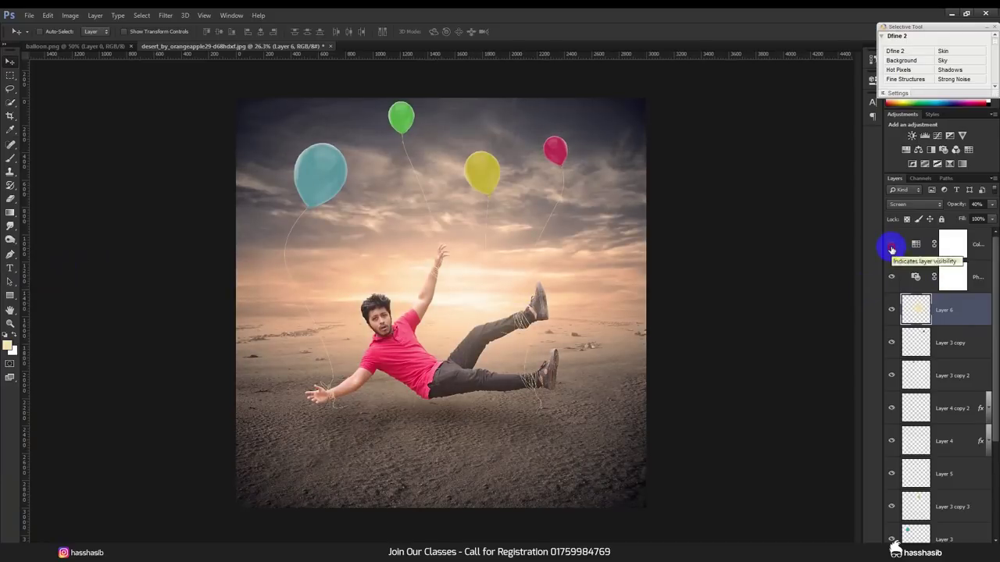
left_click(891, 246)
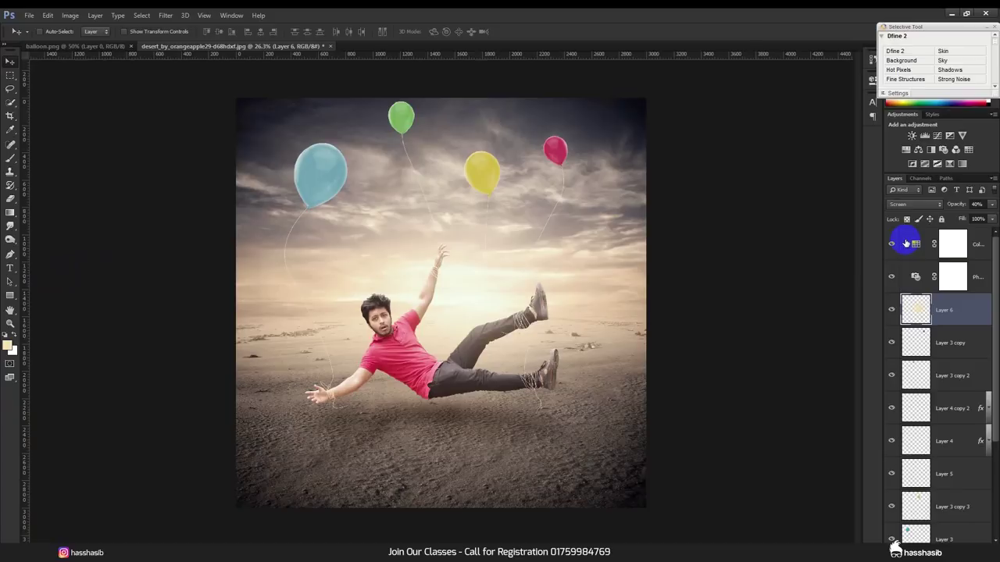
key("7")
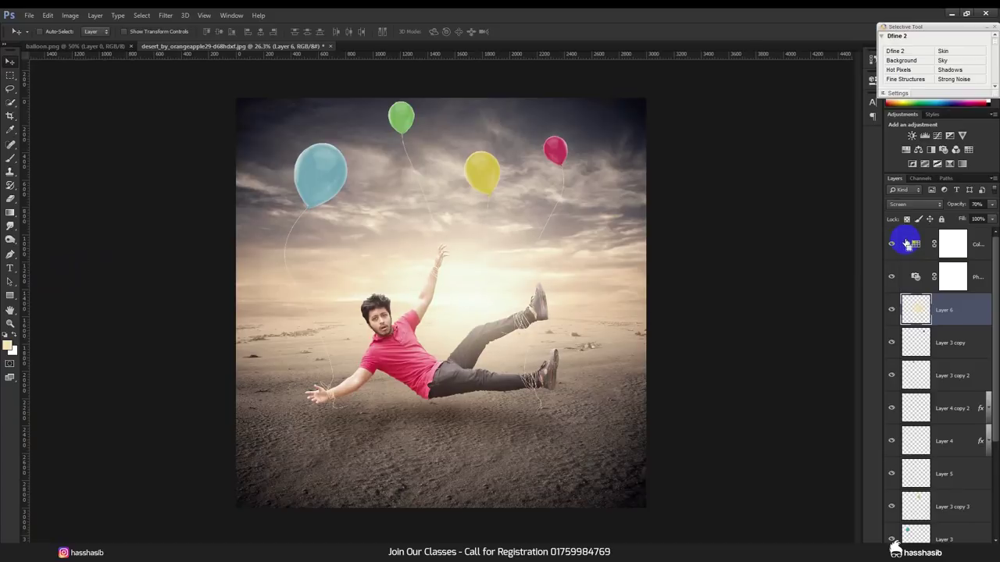
left_click(954, 244)
key("7")
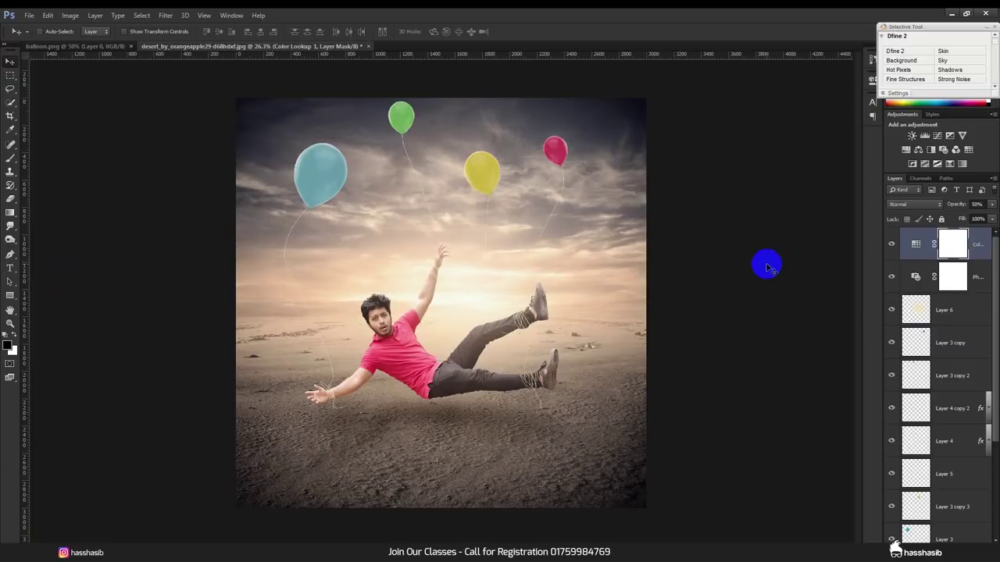